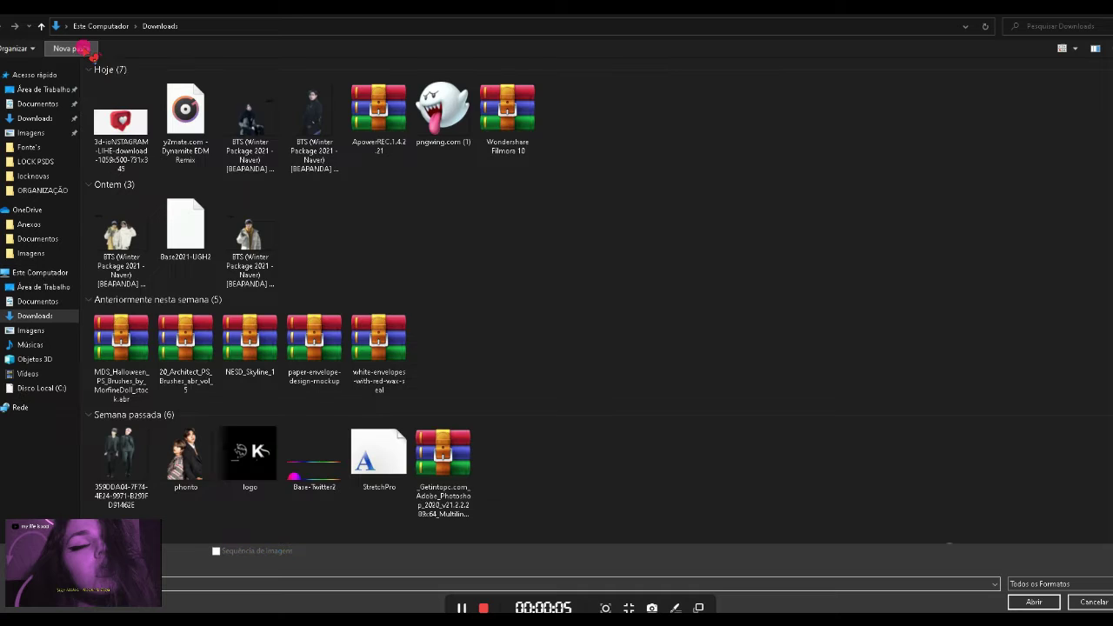
- Open today's two BTS (Winter Package 2021 - Naver) cutouts and the pngwing.com (1) ghost image from Downloads
{"action": "left_click", "coordinate": [249, 126]}
{"action": "left_click", "coordinate": [314, 126], "text": "ctrl"}
{"action": "left_click", "coordinate": [1035, 602]}
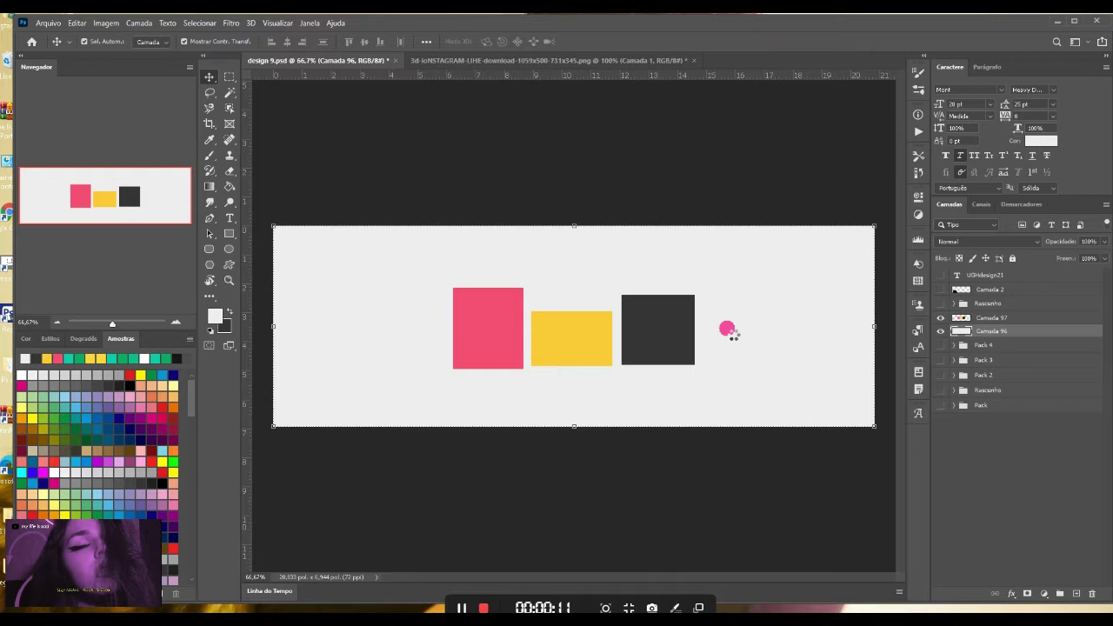
{"action": "key", "text": "Return"}
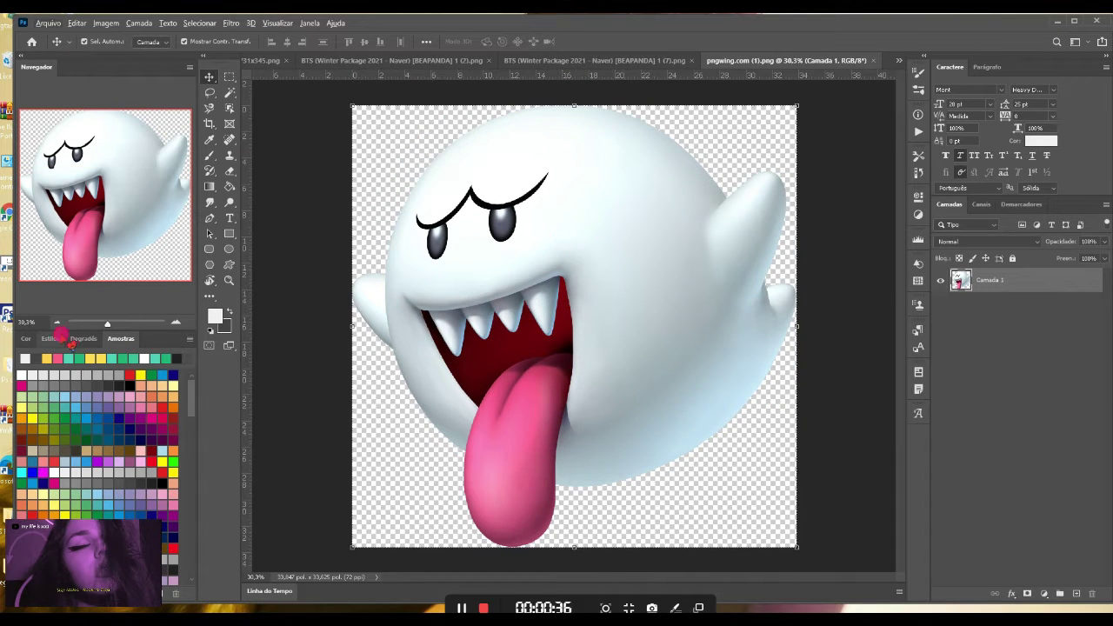
- Float the two BTS image documents in separate windows over the workspace, keeping the ghost image docked
{"action": "left_click", "coordinate": [104, 328]}
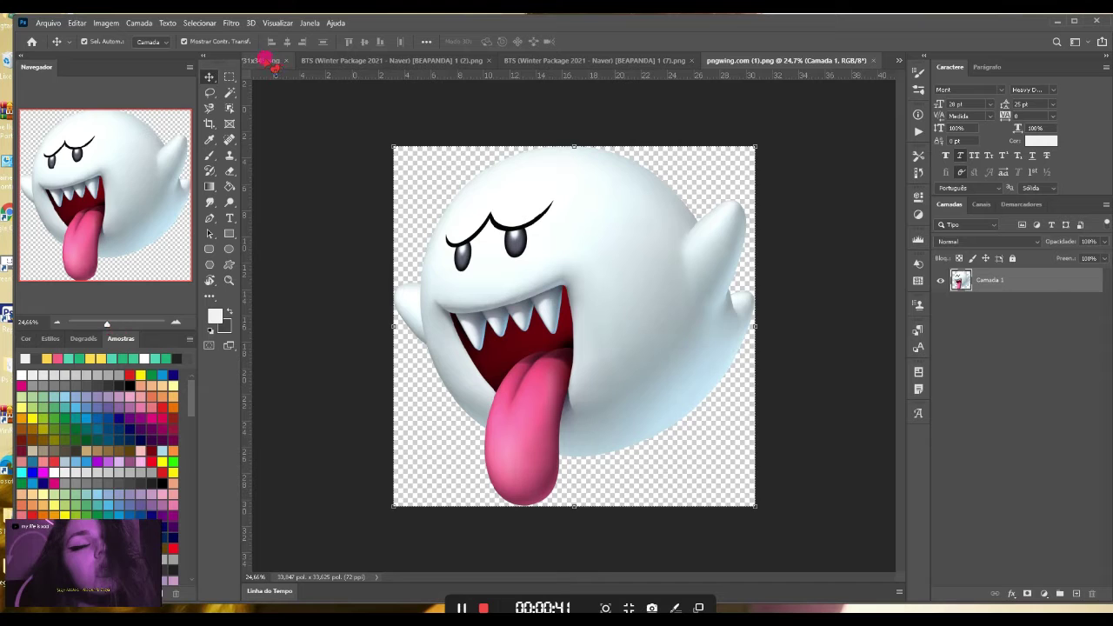
{"action": "left_click", "coordinate": [899, 60]}
{"action": "left_click", "coordinate": [820, 65]}
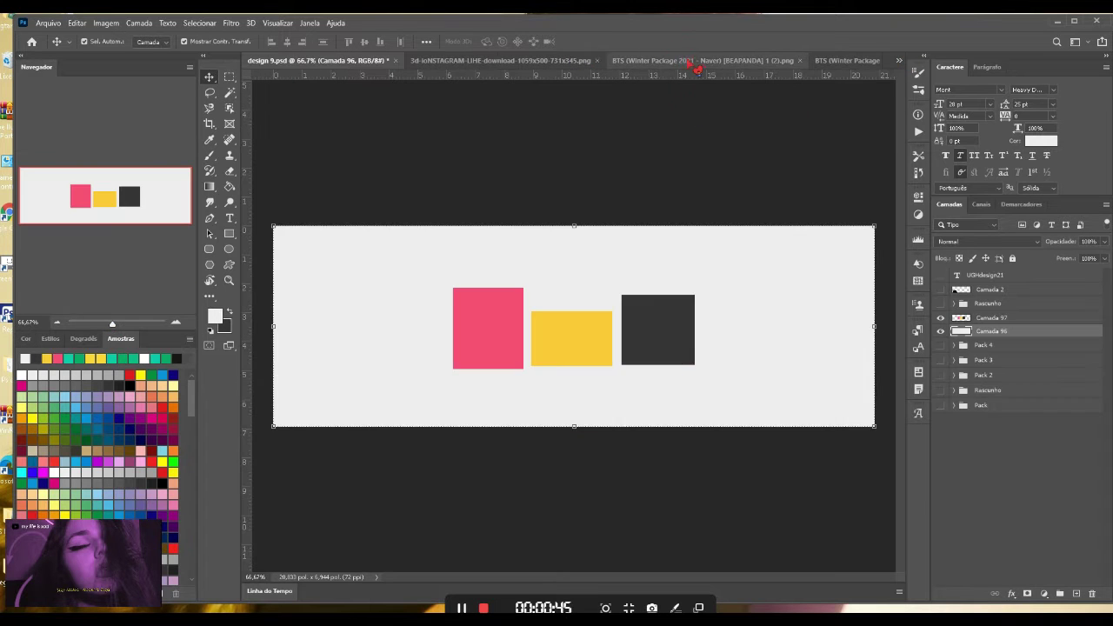
{"action": "left_click_drag", "start_coordinate": [690, 57], "coordinate": [497, 137]}
{"action": "left_click_drag", "start_coordinate": [848, 66], "coordinate": [376, 271]}
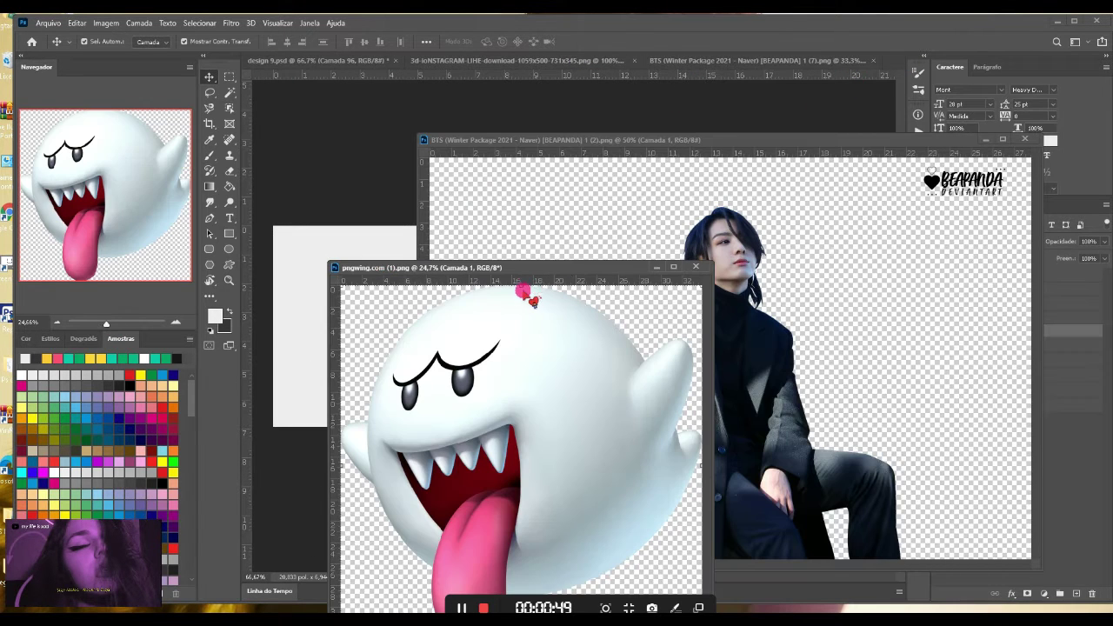
{"action": "left_click_drag", "start_coordinate": [523, 271], "coordinate": [760, 69]}
{"action": "left_click_drag", "start_coordinate": [634, 58], "coordinate": [522, 154]}
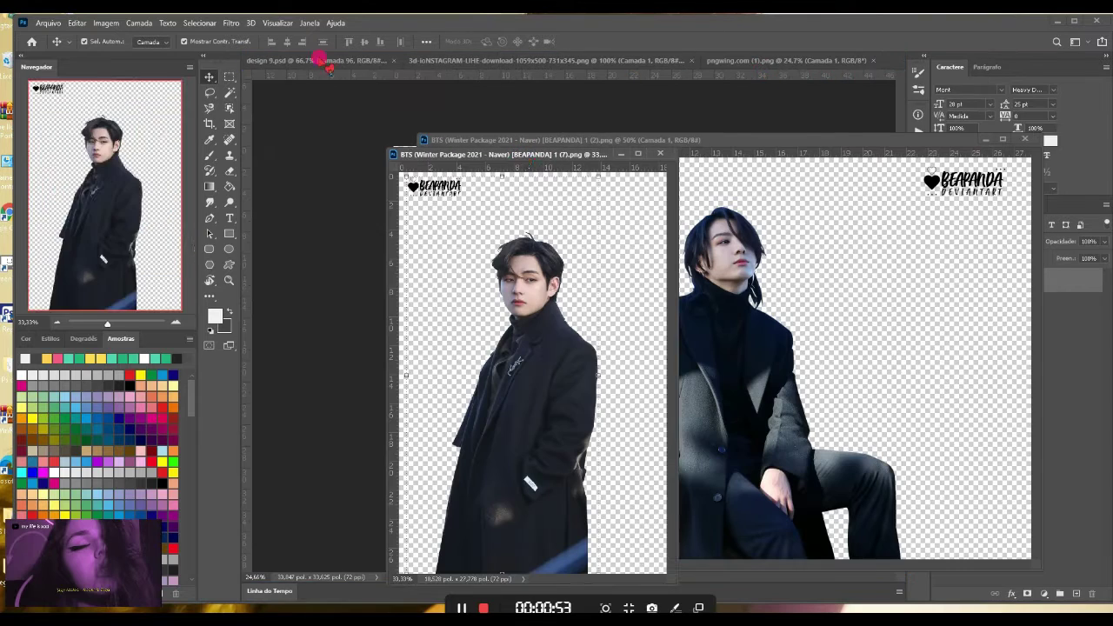
- Copy the standing man cutout into the design 9.psd banner and minimize its source window
{"action": "left_click", "coordinate": [348, 61]}
{"action": "left_click_drag", "start_coordinate": [533, 341], "coordinate": [338, 327]}
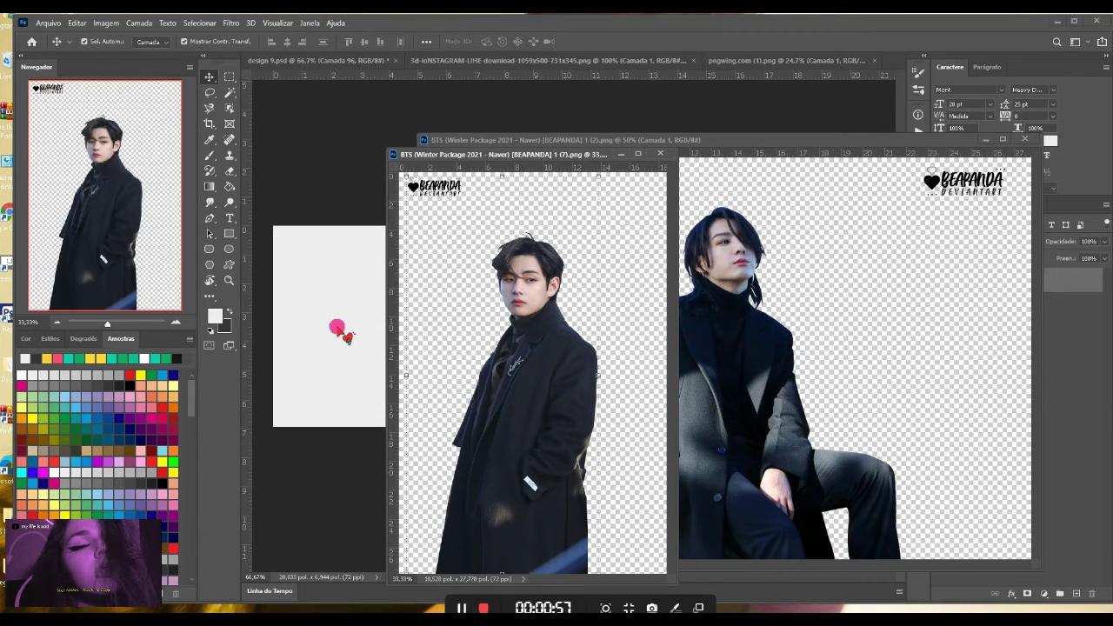
{"action": "left_click_drag", "start_coordinate": [587, 423], "coordinate": [357, 348]}
{"action": "left_click", "coordinate": [621, 154]}
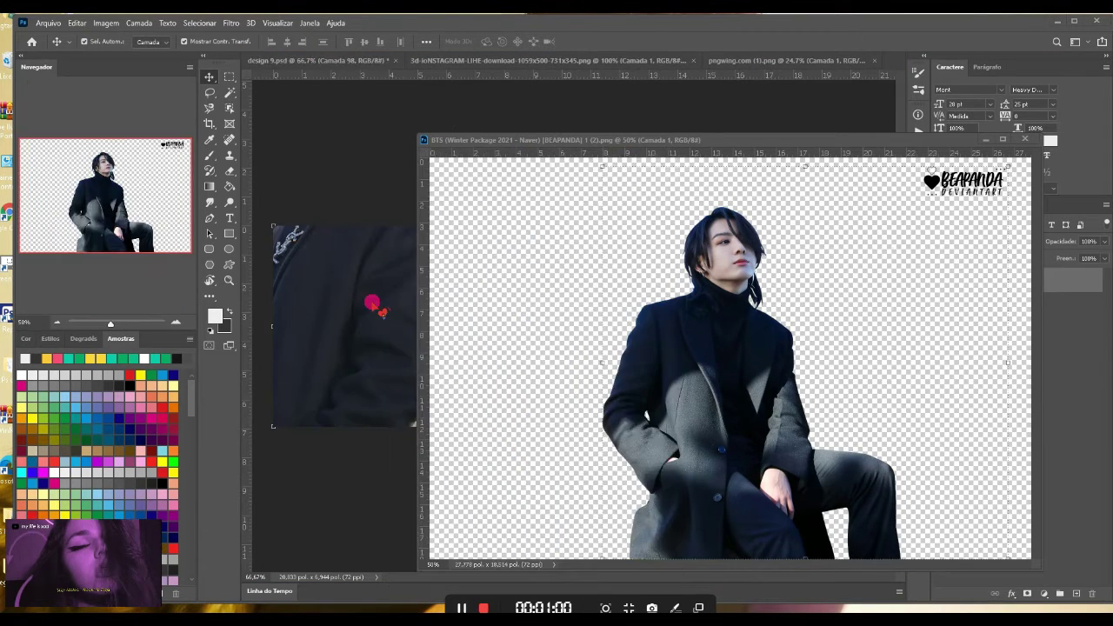
- Copy the seated man cutout into the design 9.psd banner and minimize its source window
{"action": "left_click", "coordinate": [687, 352]}
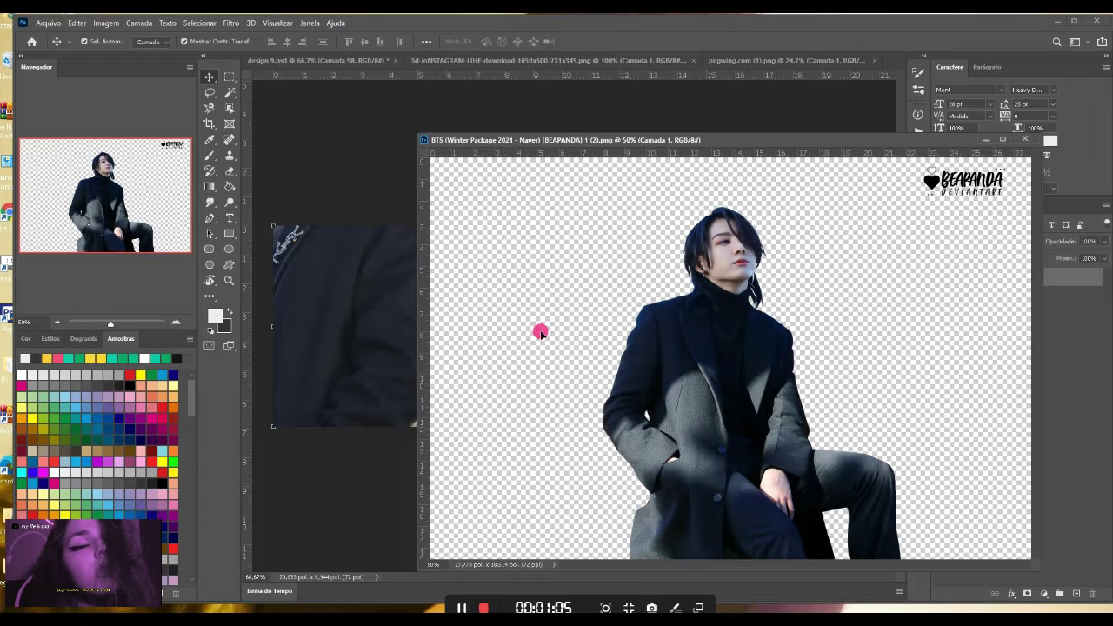
{"action": "left_click", "coordinate": [737, 337]}
{"action": "key", "text": "Return"}
{"action": "left_click_drag", "start_coordinate": [663, 356], "coordinate": [604, 335]}
{"action": "left_click", "coordinate": [986, 140]}
- Hide the colour palette layer Camada 97, then scale down the seated man and place him right of the banner's centre
{"action": "scroll", "coordinate": [600, 328], "scroll_direction": "down", "scroll_amount": 6}
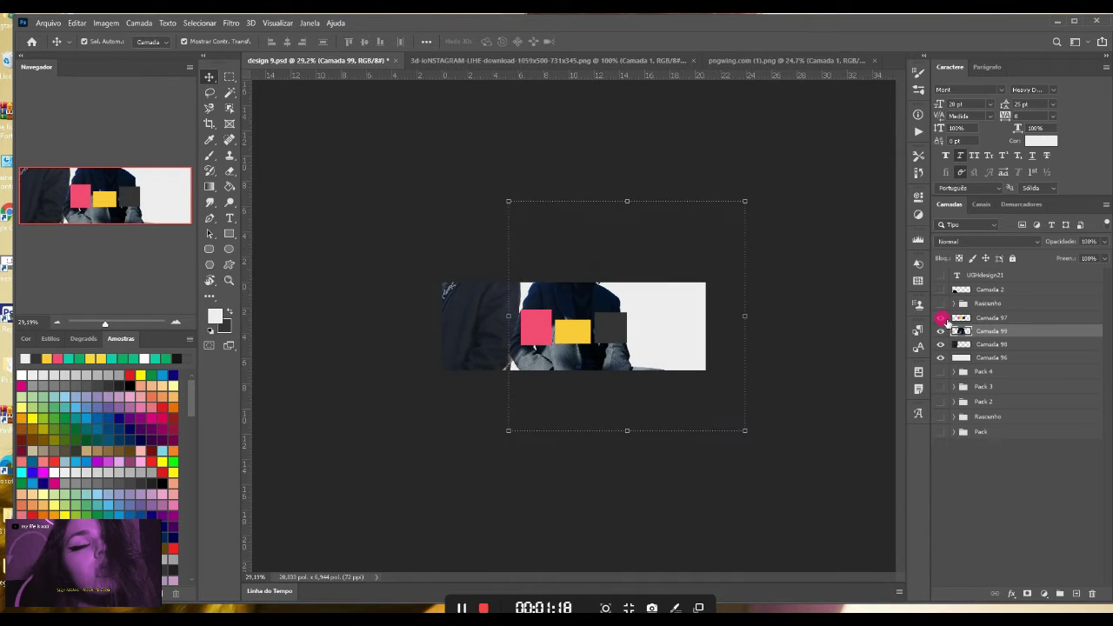
{"action": "left_click", "coordinate": [939, 317]}
{"action": "left_click_drag", "start_coordinate": [555, 269], "coordinate": [573, 311]}
{"action": "left_click_drag", "start_coordinate": [644, 338], "coordinate": [597, 326]}
{"action": "key", "text": "Return"}
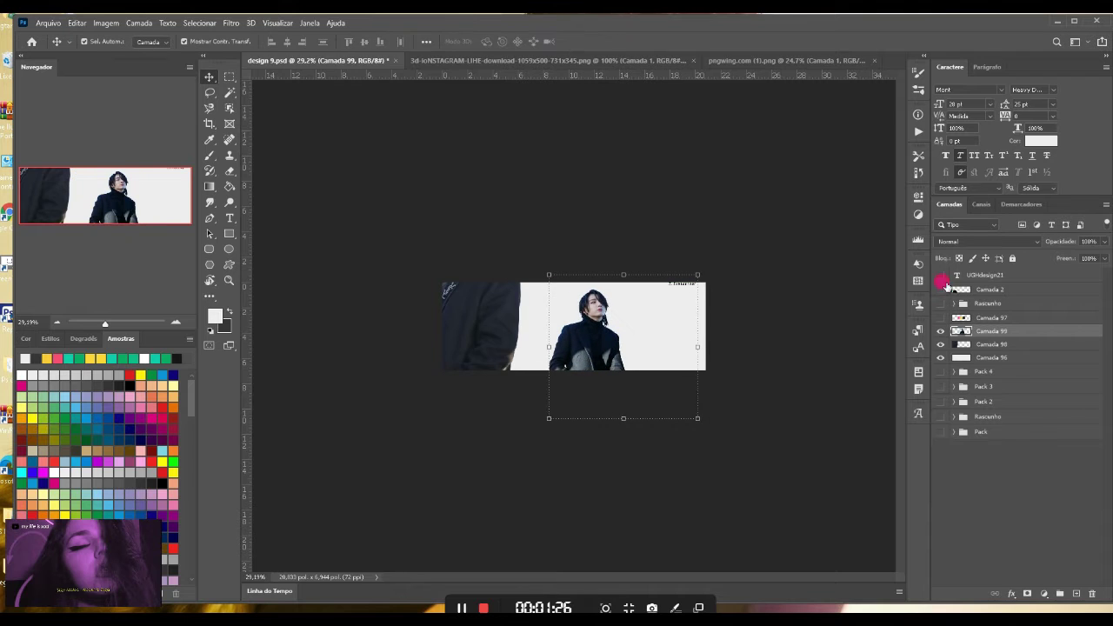
- Scale the standing man on Camada 98 to 53.74% and place him just left of and behind the other man
{"action": "left_click", "coordinate": [495, 326]}
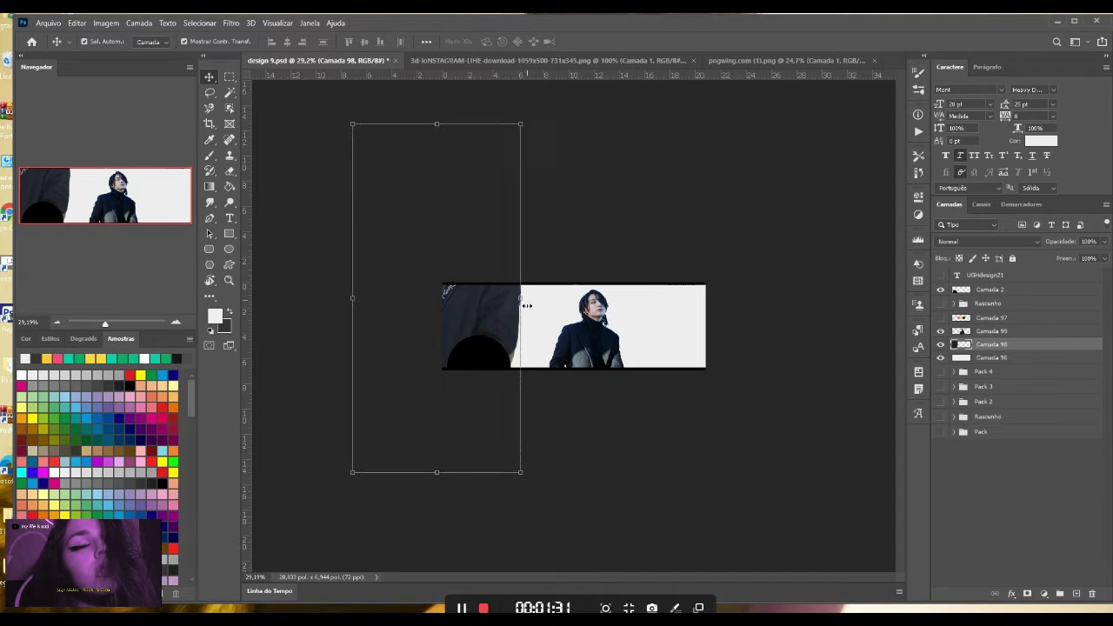
{"action": "left_click_drag", "start_coordinate": [521, 297], "coordinate": [541, 346]}
{"action": "mouse_move", "coordinate": [549, 333]}
{"action": "left_mouse_down"}
{"action": "mouse_move", "coordinate": [590, 335]}
{"action": "mouse_move", "coordinate": [560, 324]}
{"action": "left_mouse_up"}
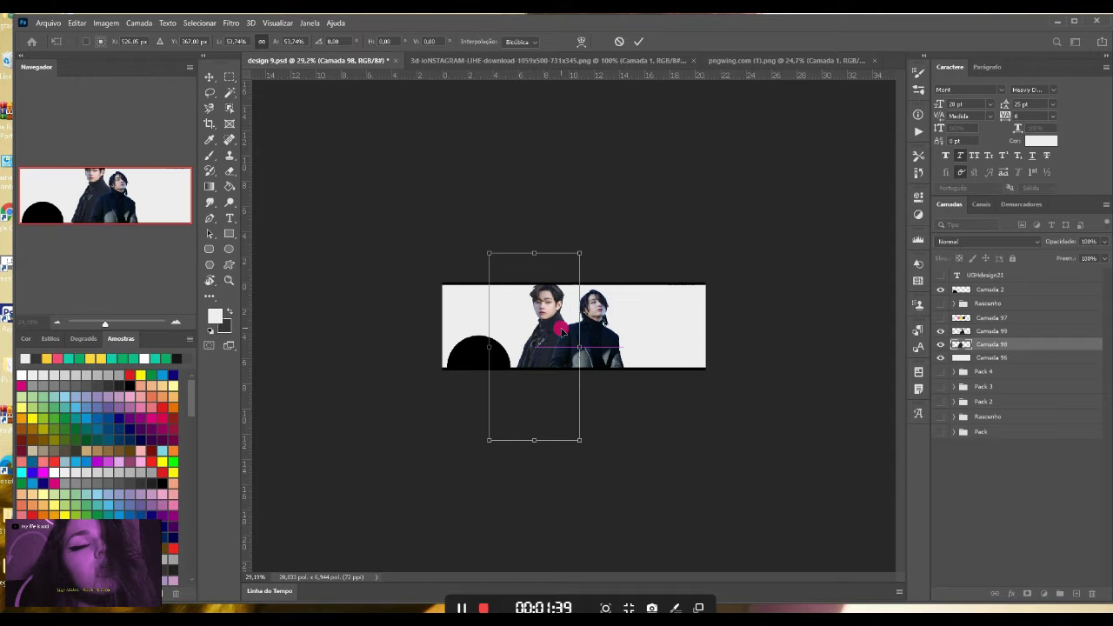
{"action": "key", "text": "Return"}
- Hide the black guide layer Camada 2 and show only Camada 96, Camada 98 and Camada 99
{"action": "left_click", "coordinate": [941, 291], "text": "alt"}
{"action": "scroll", "coordinate": [575, 318], "scroll_direction": "up", "scroll_amount": 2}
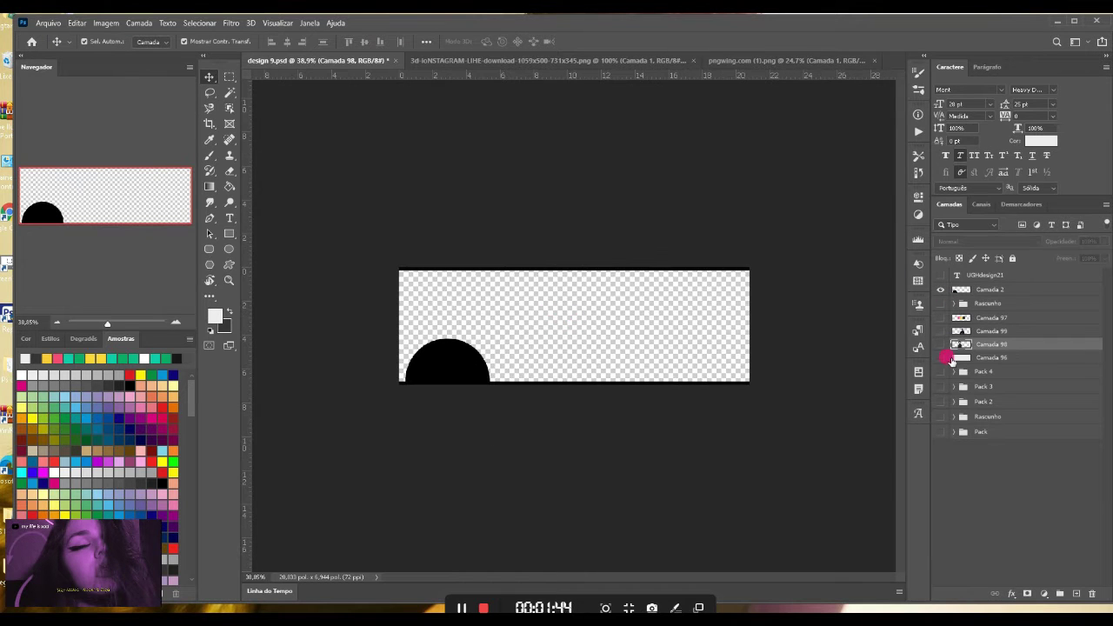
{"action": "left_click", "coordinate": [942, 357]}
{"action": "left_click", "coordinate": [940, 291]}
{"action": "left_click", "coordinate": [940, 345]}
{"action": "left_click", "coordinate": [940, 331]}
{"action": "scroll", "coordinate": [652, 308], "scroll_direction": "up", "scroll_amount": 5}
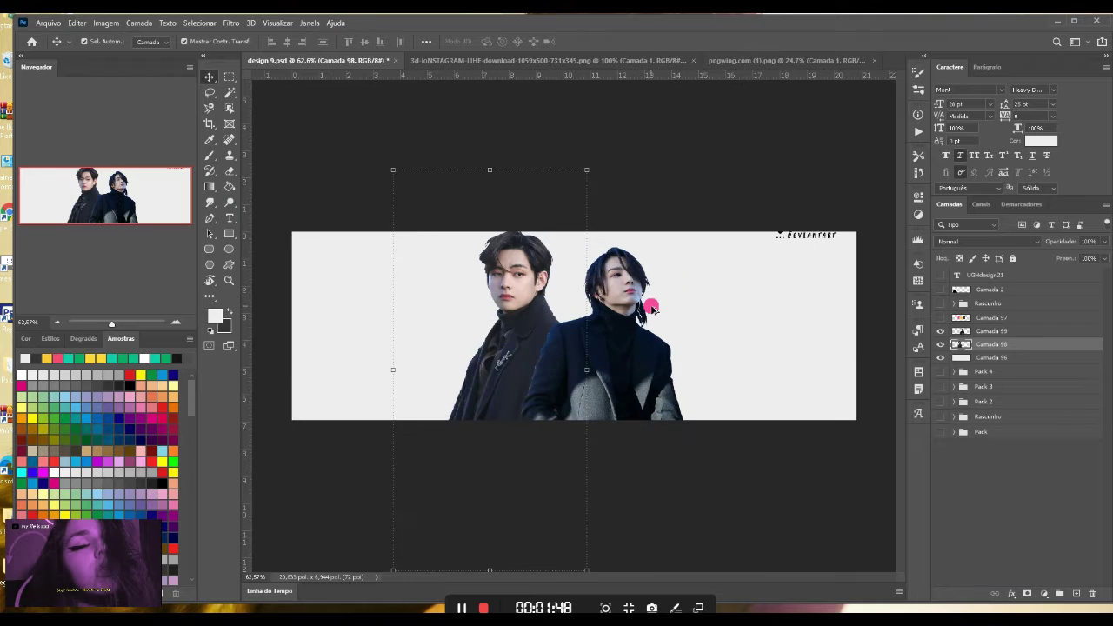
- Select the area around the watermark in the banner's upper-right corner, erase it from Camada 99 and deselect
{"action": "left_click", "coordinate": [229, 77]}
{"action": "left_click_drag", "start_coordinate": [698, 223], "coordinate": [862, 271]}
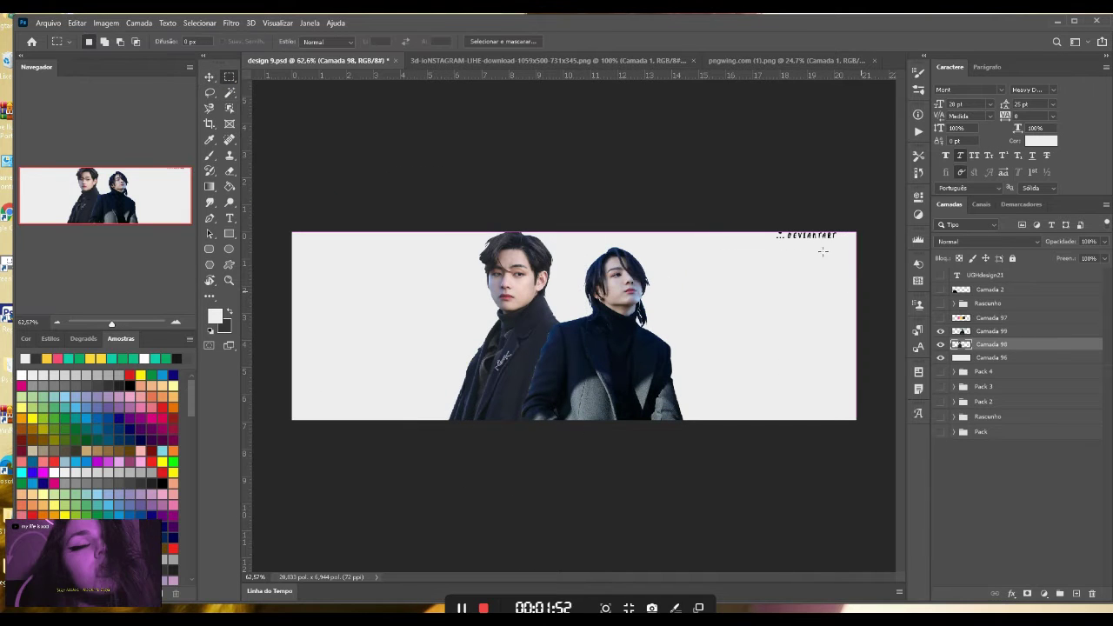
{"action": "key", "text": "e"}
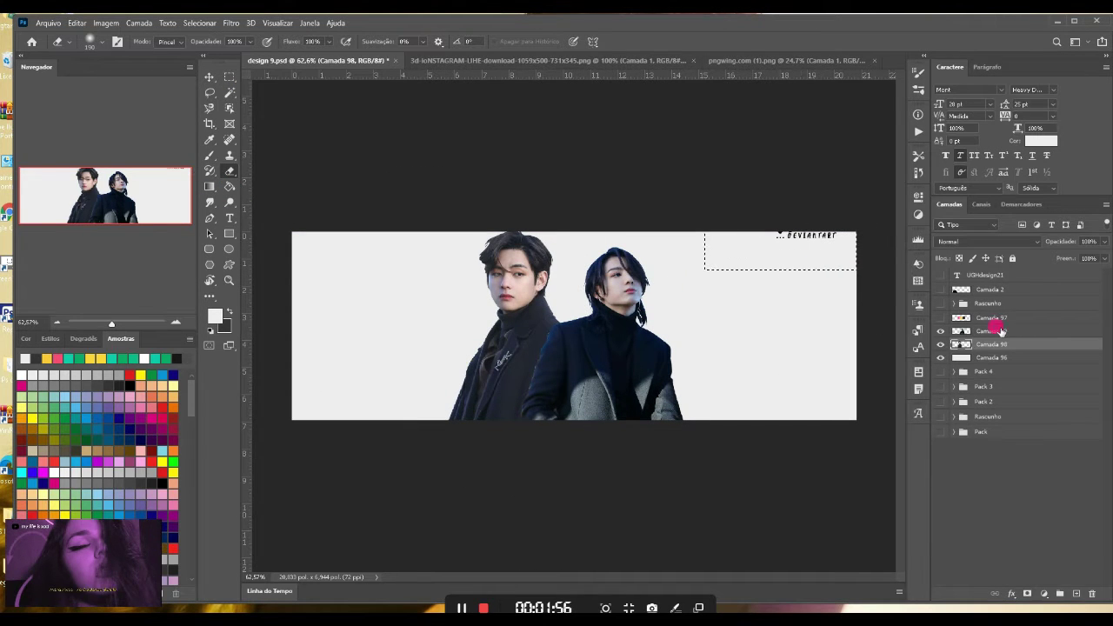
{"action": "left_click", "coordinate": [995, 337]}
{"action": "left_click_drag", "start_coordinate": [844, 256], "coordinate": [881, 251]}
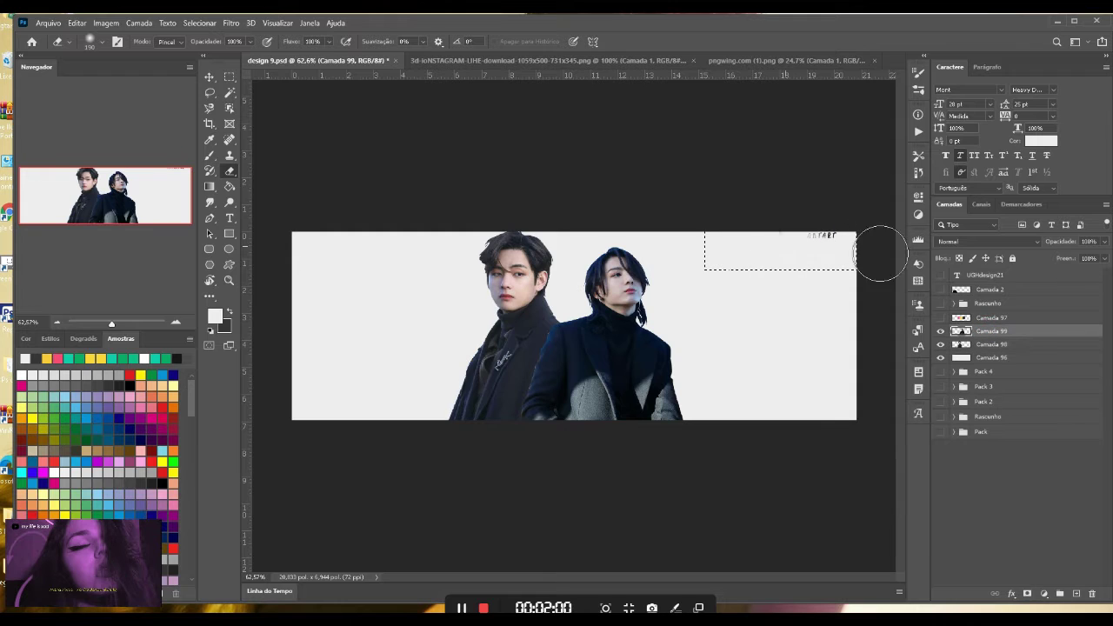
{"action": "key", "text": "ctrl+d"}
{"action": "key", "text": "v"}
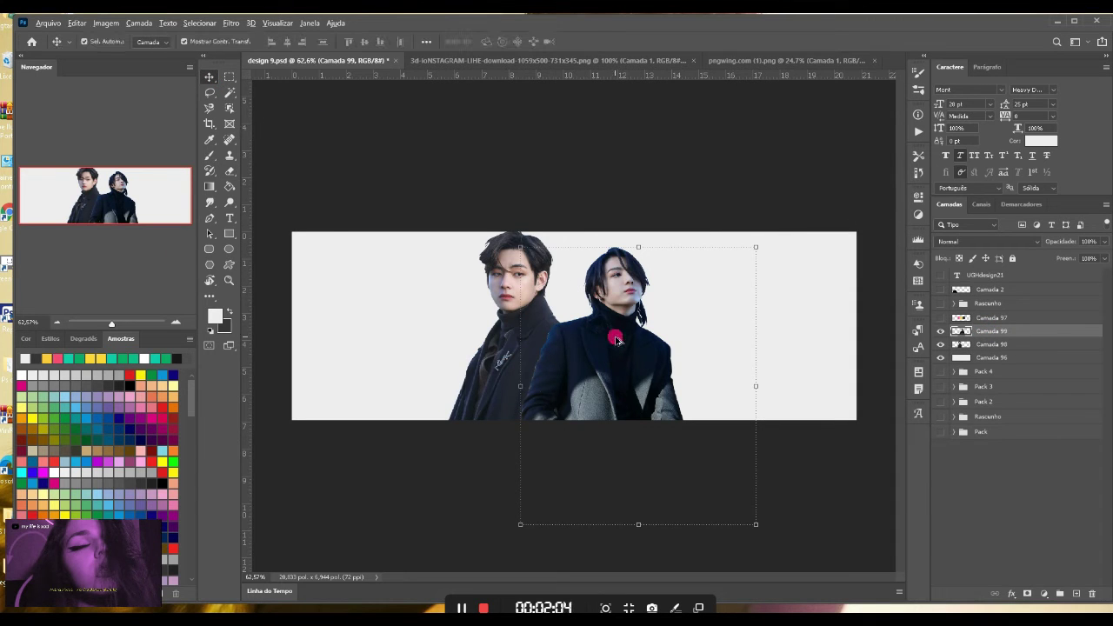
- Show the colour palette layer Camada 97 and add a new empty layer directly above Camada 96
{"action": "left_click", "coordinate": [942, 319]}
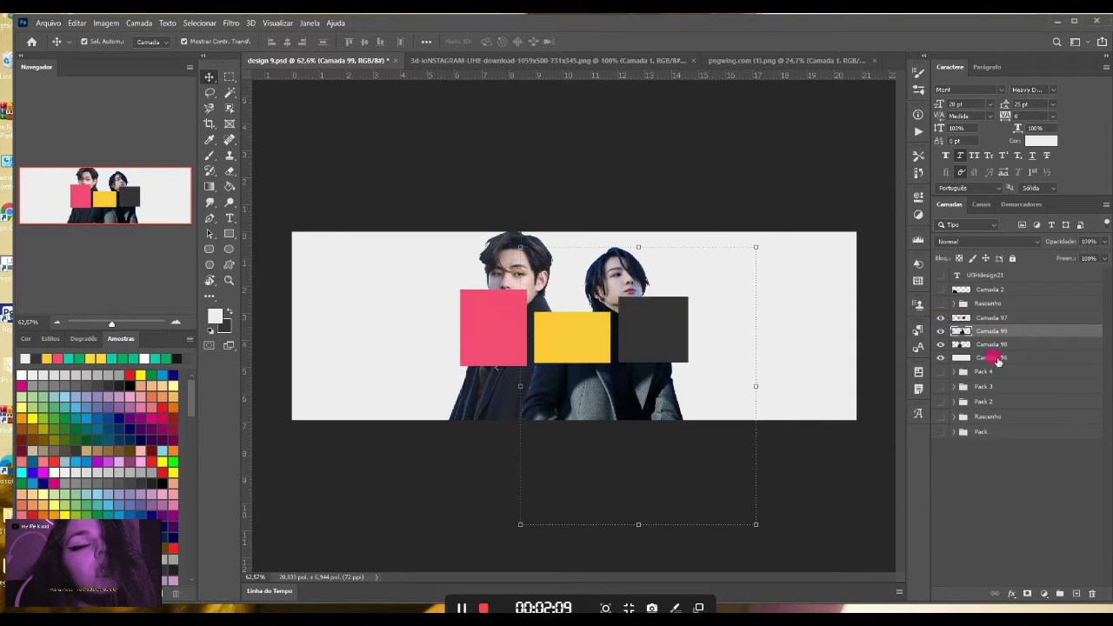
{"action": "left_click", "coordinate": [997, 358]}
{"action": "left_click", "coordinate": [1077, 592]}
- Sample the palette's pink as foreground colour and paint a large soft brush glow at the banner's upper-left corner
{"action": "left_click", "coordinate": [208, 139]}
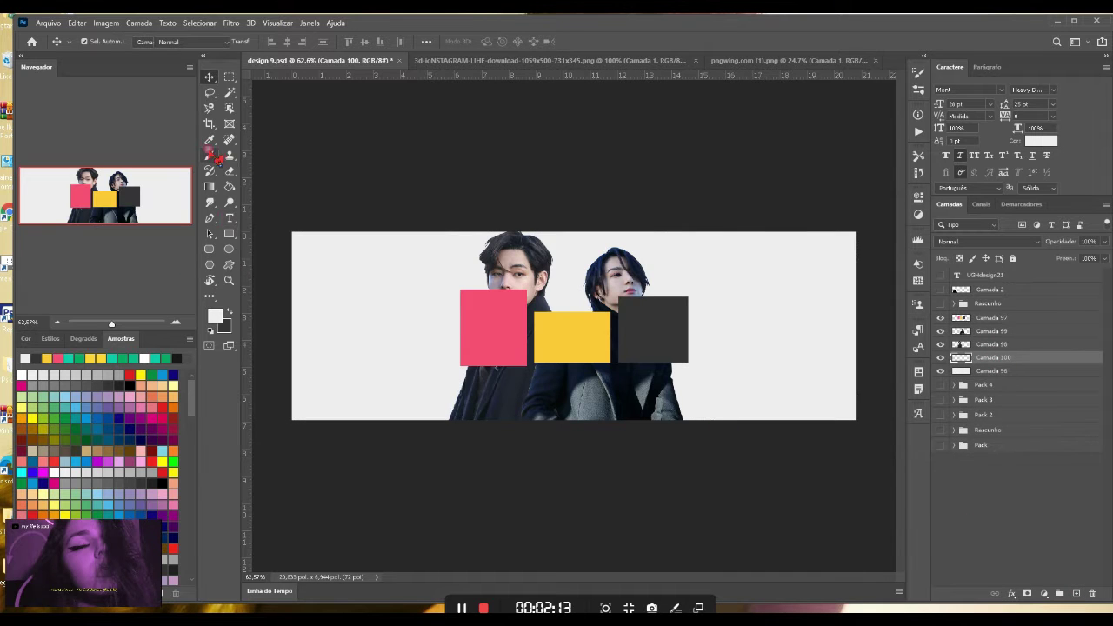
{"action": "left_click", "coordinate": [215, 317]}
{"action": "left_click", "coordinate": [509, 327]}
{"action": "key", "text": "Return"}
{"action": "key", "text": "b"}
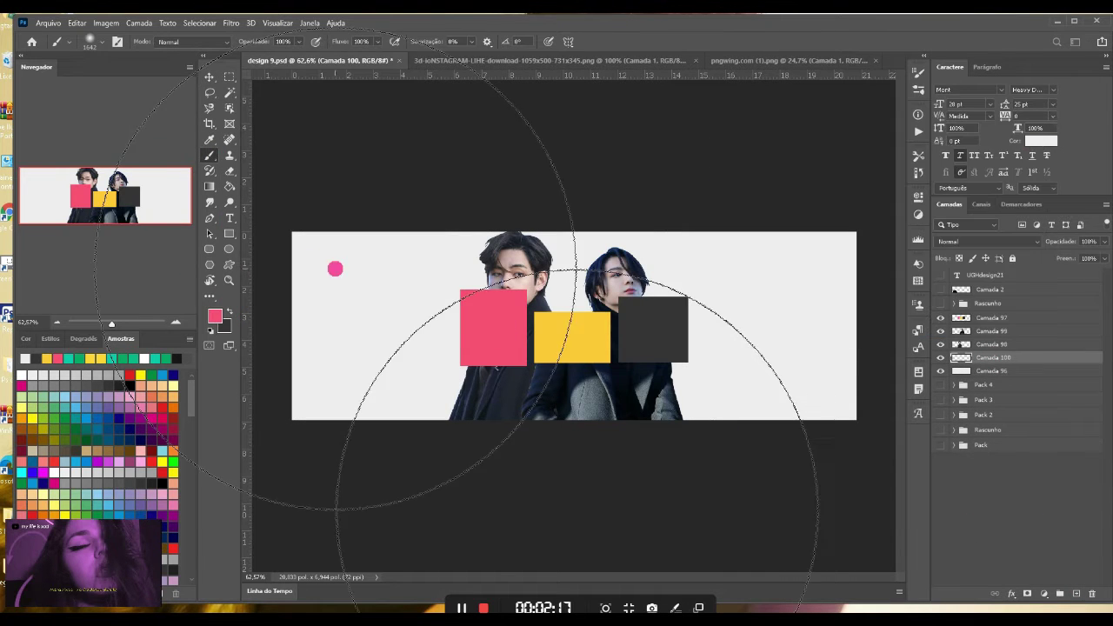
{"action": "left_click_drag", "start_coordinate": [111, 323], "coordinate": [104, 324]}
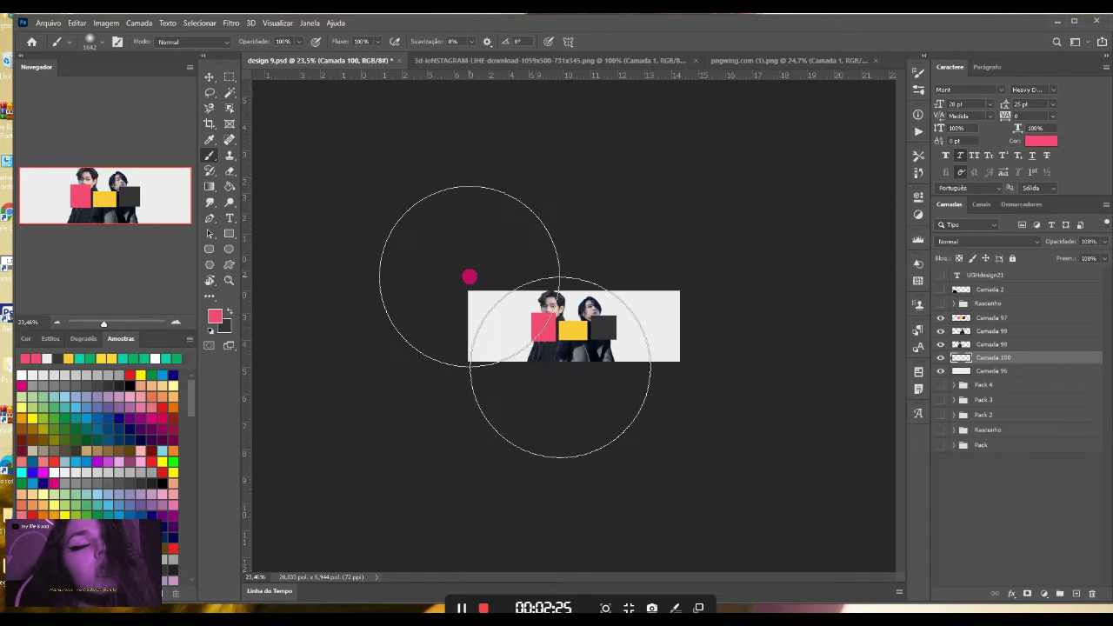
{"action": "left_click", "coordinate": [470, 277]}
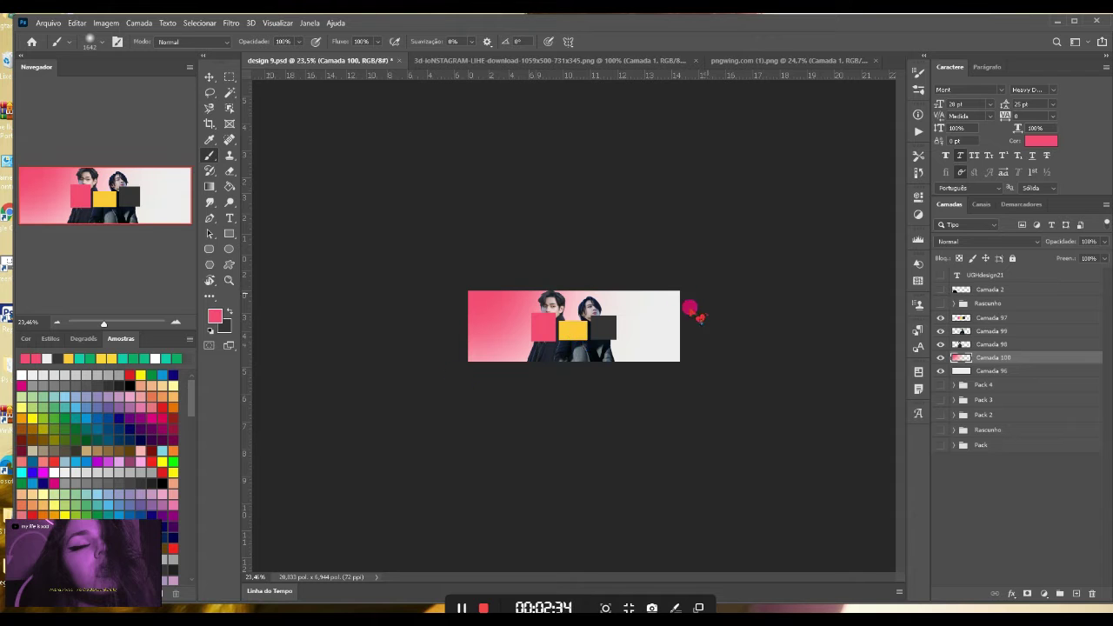
- Sample the palette's yellow and paint a large soft brush glow at the banner's lower-right corner
{"action": "left_click", "coordinate": [572, 331]}
{"action": "key", "text": "Return"}
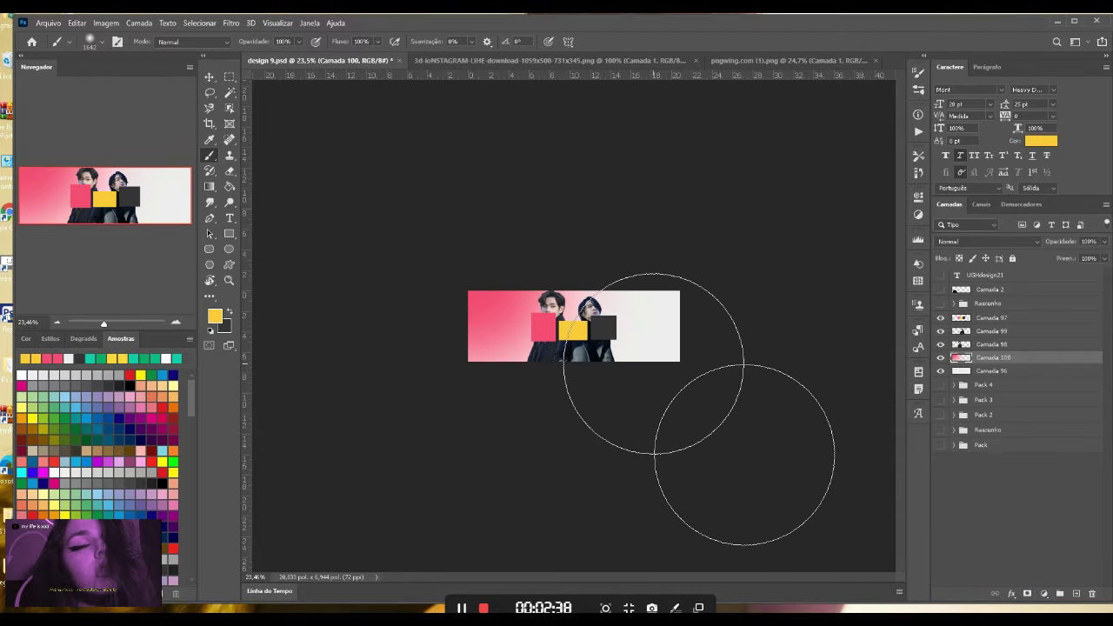
{"action": "left_click", "coordinate": [651, 363]}
{"action": "key", "text": "ctrl+0"}
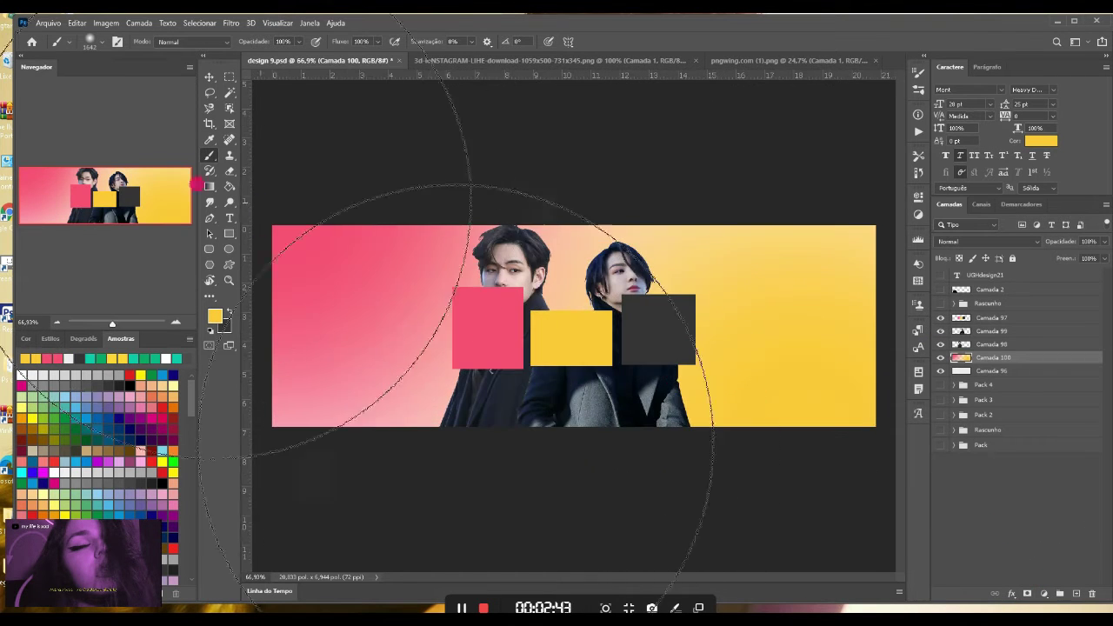
- Hide the colour palette layer Camada 97 and add a new empty layer above Camada 100
{"action": "left_click", "coordinate": [209, 76]}
{"action": "left_click", "coordinate": [465, 333]}
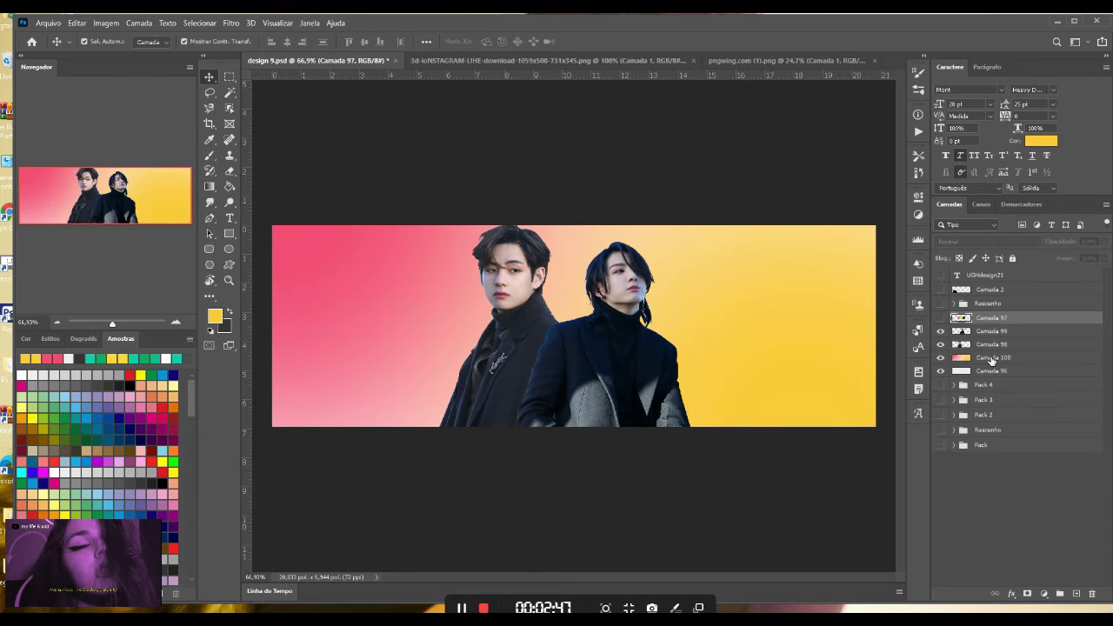
{"action": "left_click", "coordinate": [992, 359]}
{"action": "left_click", "coordinate": [1076, 594]}
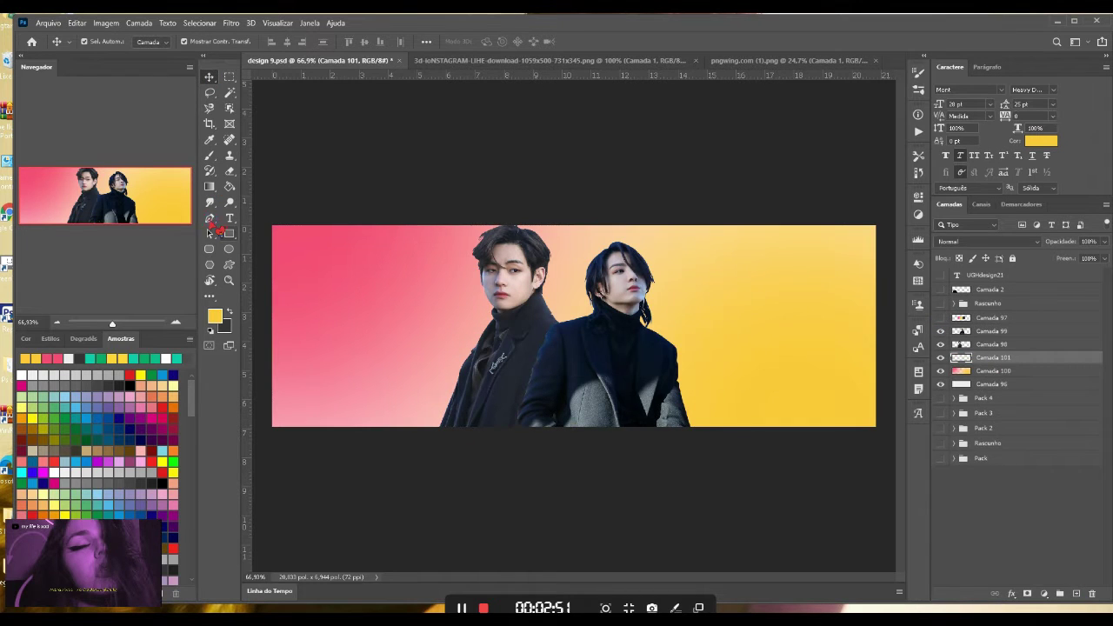
- Draw a closed off-white shape with jagged sides behind the two men using the Pen tool, extending beyond the banner's upper and lower edges
{"action": "left_click", "coordinate": [208, 218]}
{"action": "left_click", "coordinate": [69, 359]}
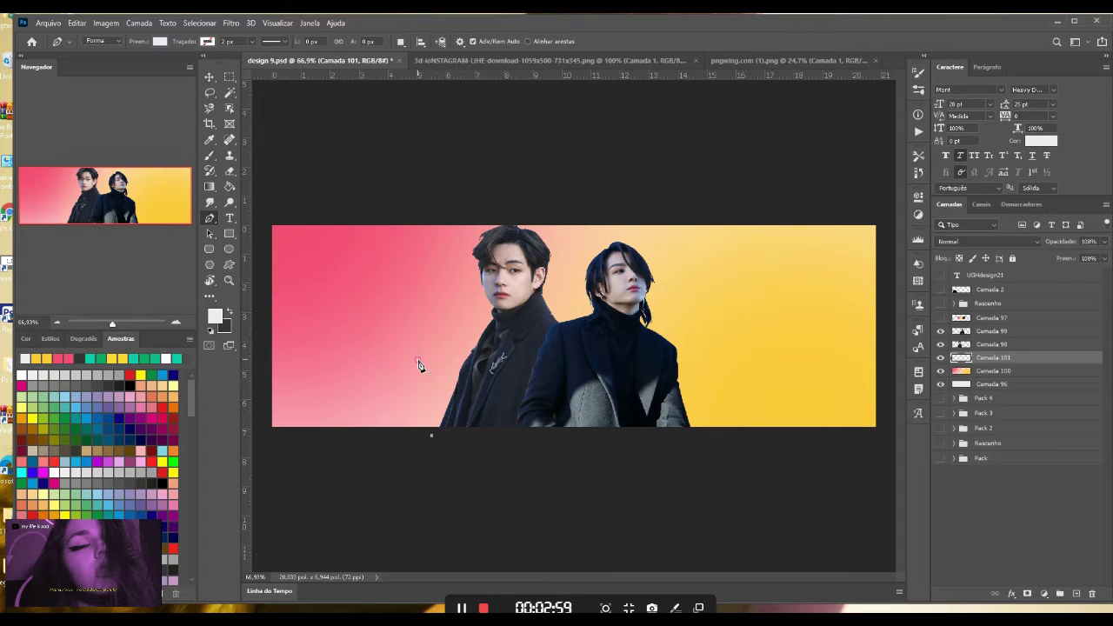
{"action": "left_click_drag", "start_coordinate": [418, 359], "coordinate": [465, 342]}
{"action": "key", "text": "ctrl+z"}
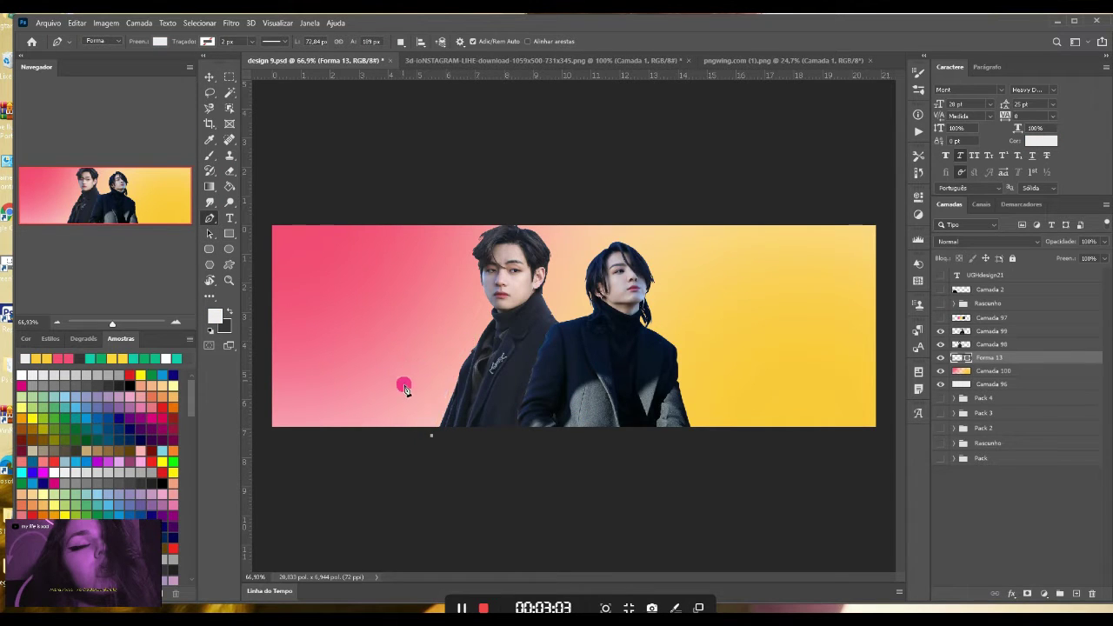
{"action": "left_click", "coordinate": [465, 345]}
{"action": "left_click", "coordinate": [426, 288]}
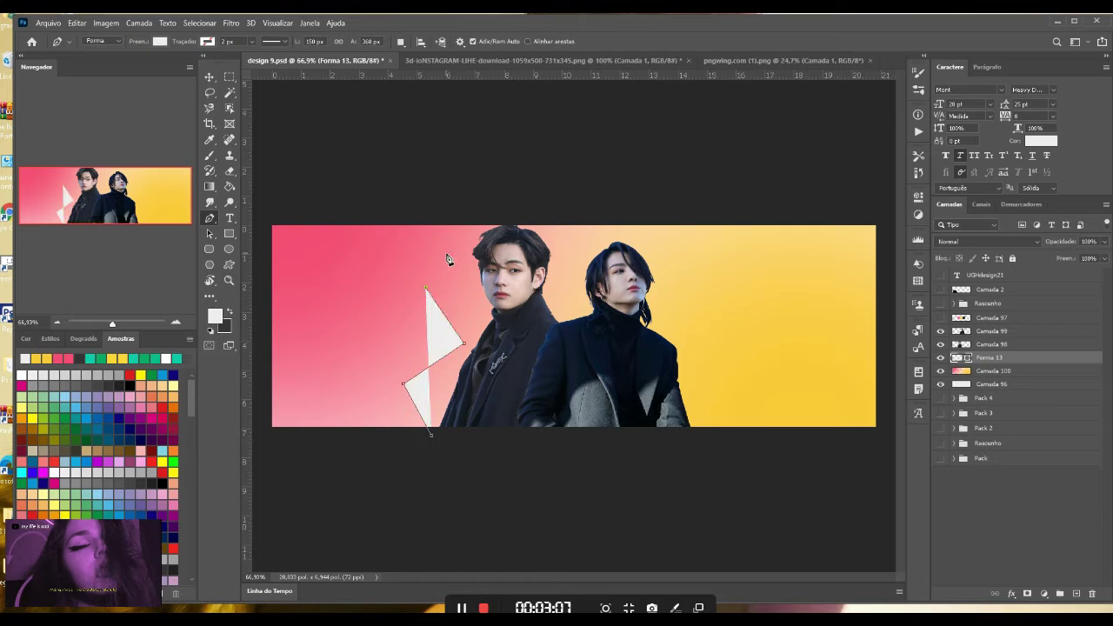
{"action": "left_click", "coordinate": [446, 253]}
{"action": "left_click", "coordinate": [414, 190]}
{"action": "left_click", "coordinate": [688, 198]}
{"action": "left_click", "coordinate": [660, 301]}
{"action": "left_click", "coordinate": [690, 326]}
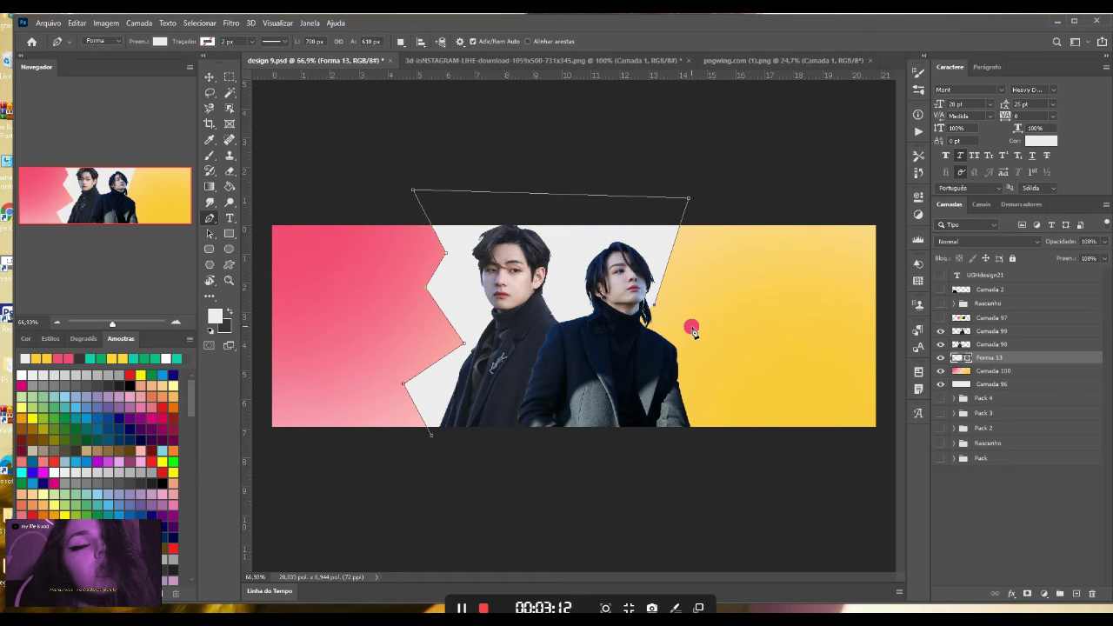
{"action": "left_click", "coordinate": [731, 441]}
{"action": "left_click", "coordinate": [564, 501]}
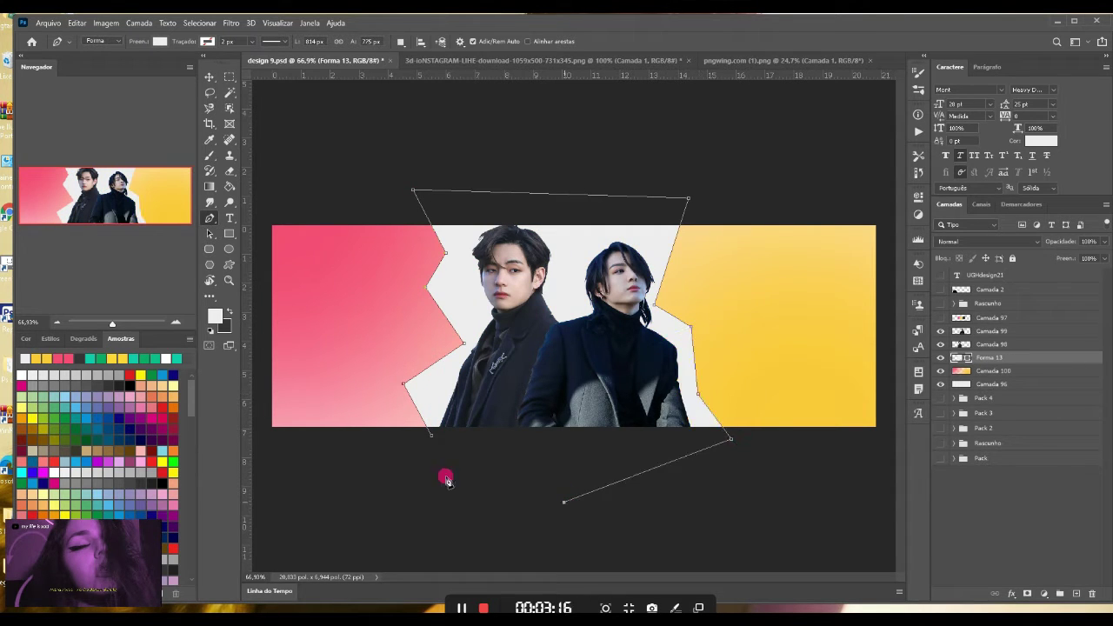
{"action": "left_click", "coordinate": [468, 497]}
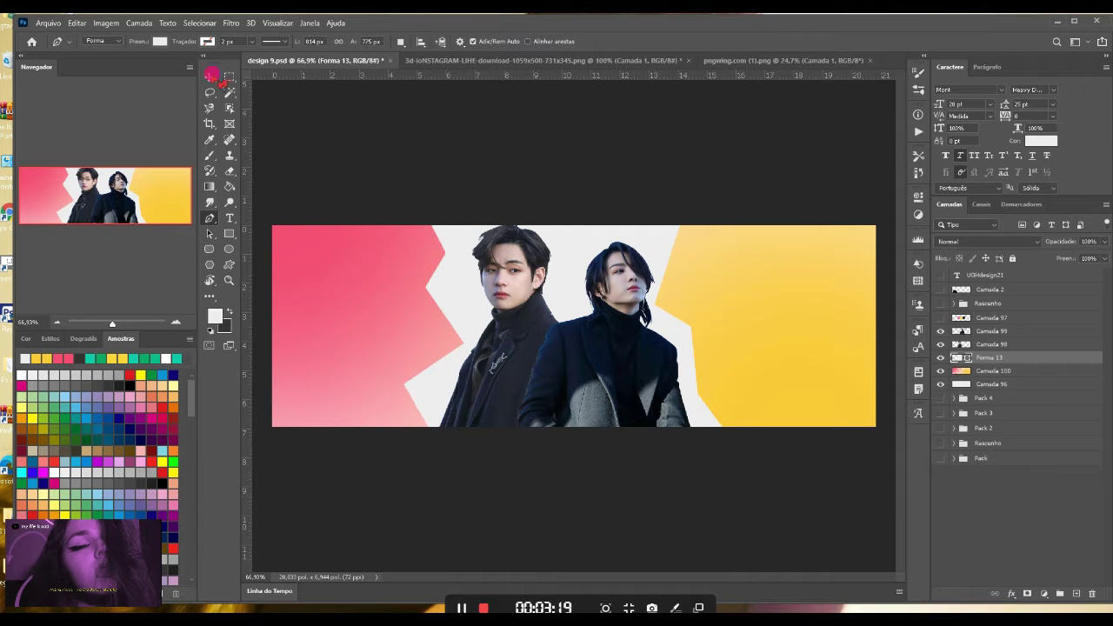
- Scale the jagged off-white shape to 107% and centre it horizontally on the banner
{"action": "left_click", "coordinate": [211, 76]}
{"action": "key", "text": "ctrl+t"}
{"action": "left_click", "coordinate": [267, 41]}
{"action": "left_click_drag", "start_coordinate": [280, 45], "coordinate": [288, 48]}
{"action": "left_click_drag", "start_coordinate": [626, 233], "coordinate": [633, 226]}
{"action": "key", "text": "Return"}
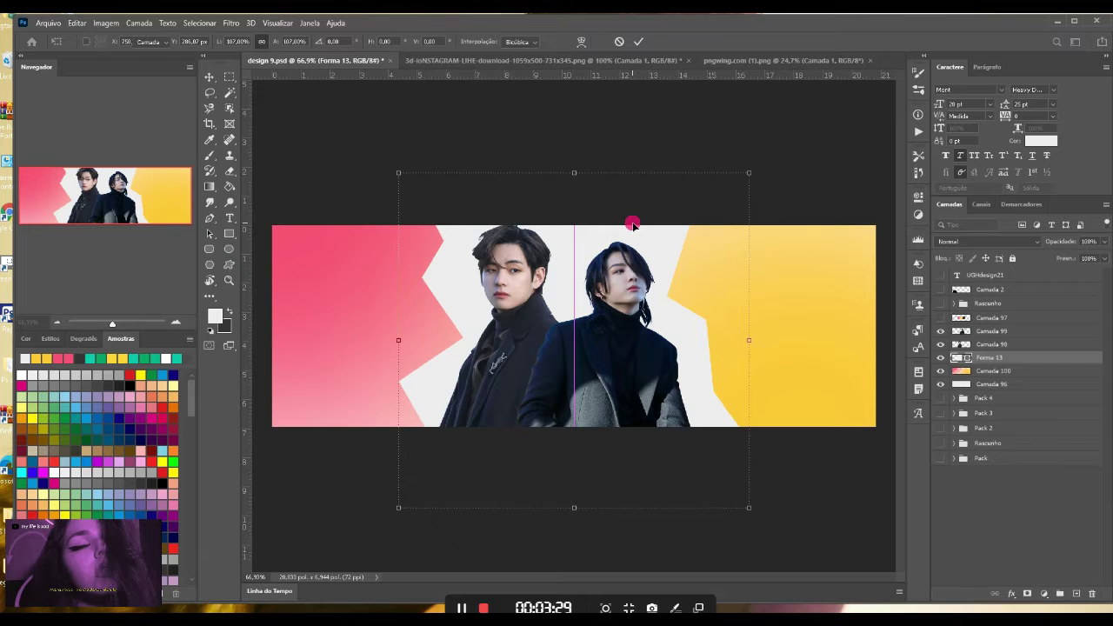
- Start a new text object in the Baby Kruffy font on the pink area, moved slightly towards the off-white shape
{"action": "left_click", "coordinate": [230, 218]}
{"action": "left_click", "coordinate": [335, 325]}
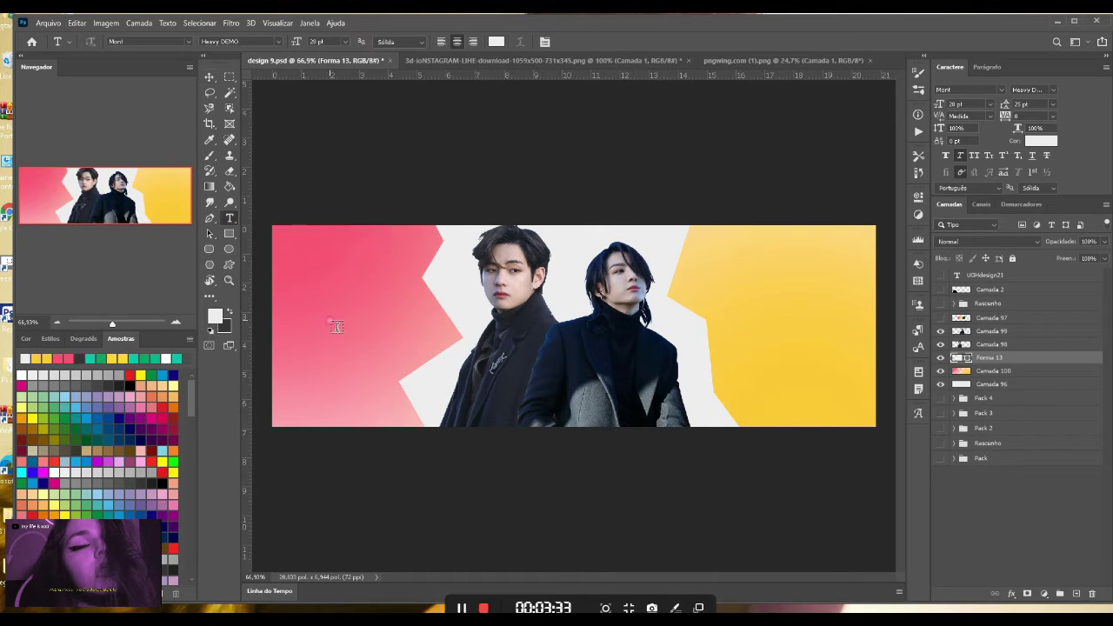
{"action": "left_click", "coordinate": [192, 41]}
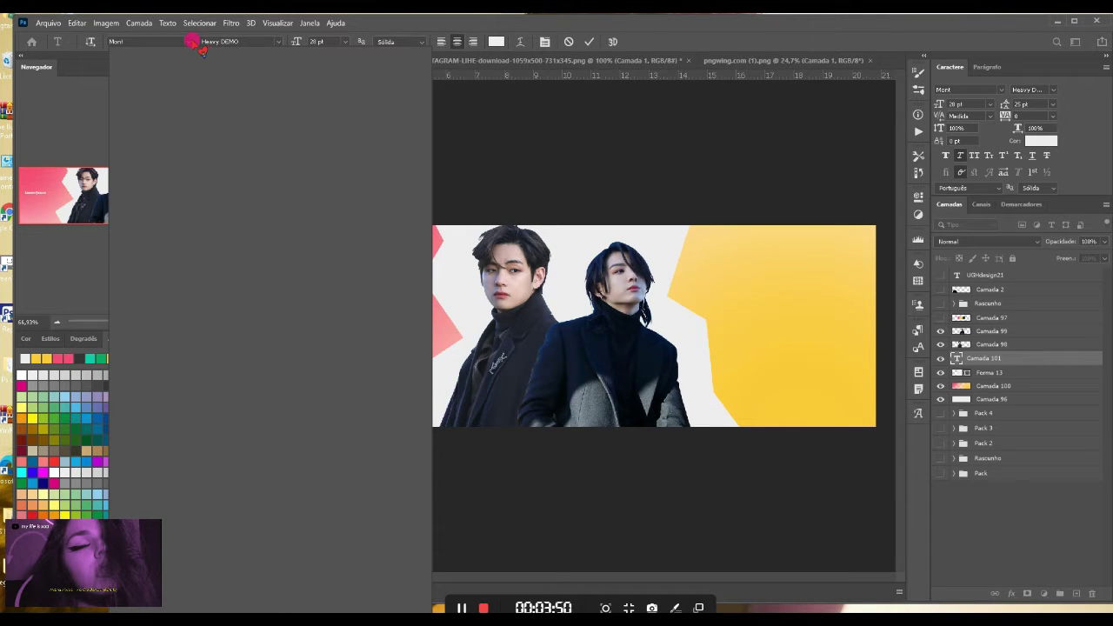
{"action": "left_click", "coordinate": [191, 42]}
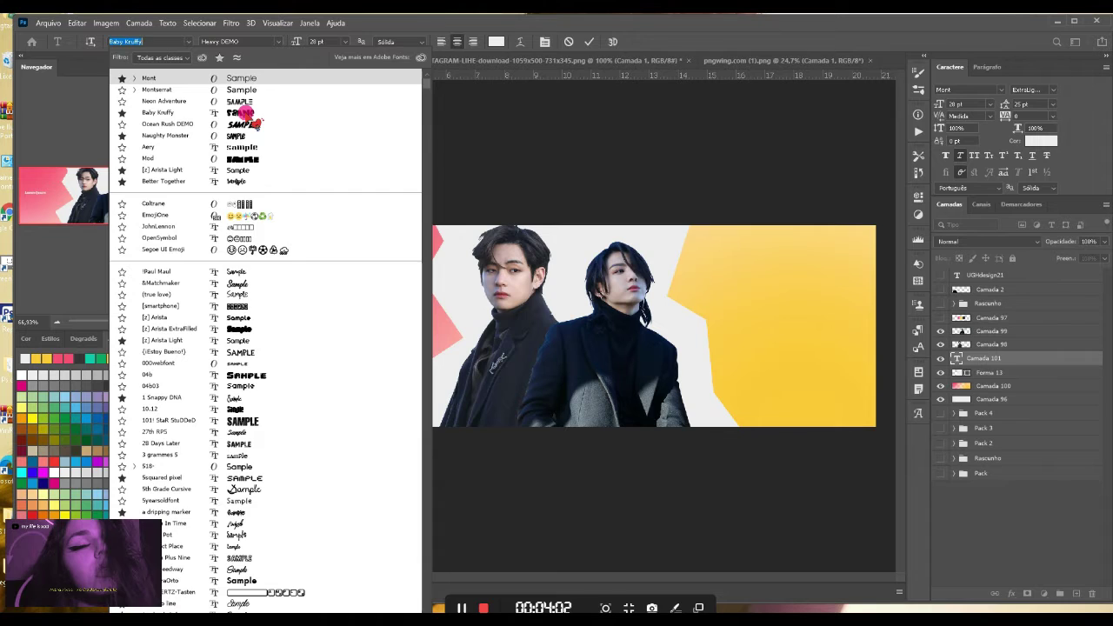
{"action": "left_click", "coordinate": [240, 112]}
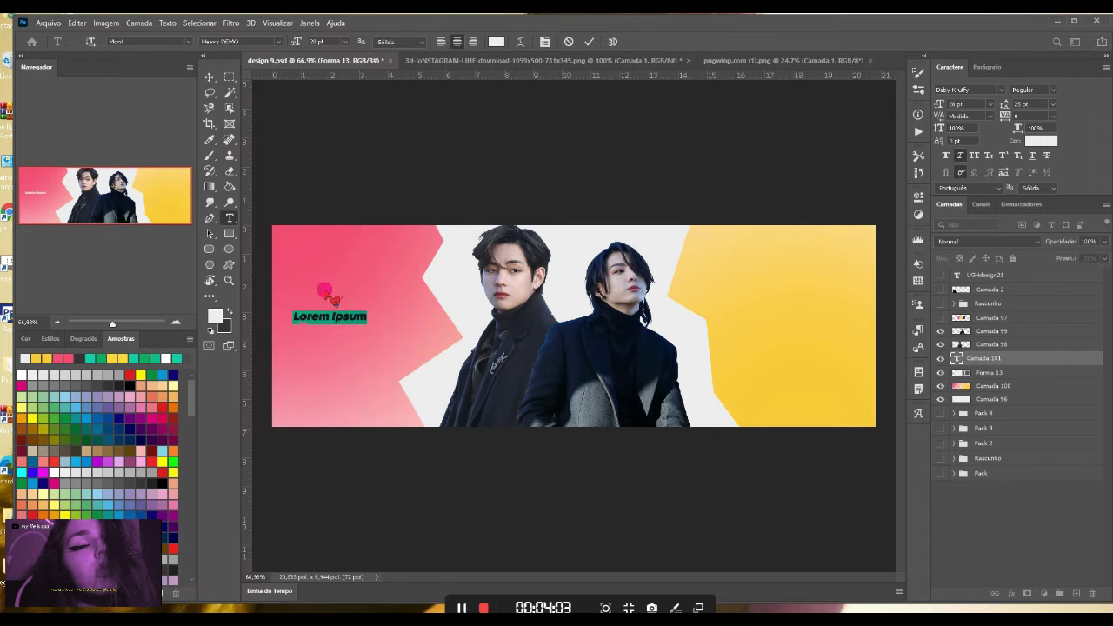
{"action": "left_click_drag", "start_coordinate": [388, 297], "coordinate": [376, 318]}
{"action": "left_click", "coordinate": [387, 303]}
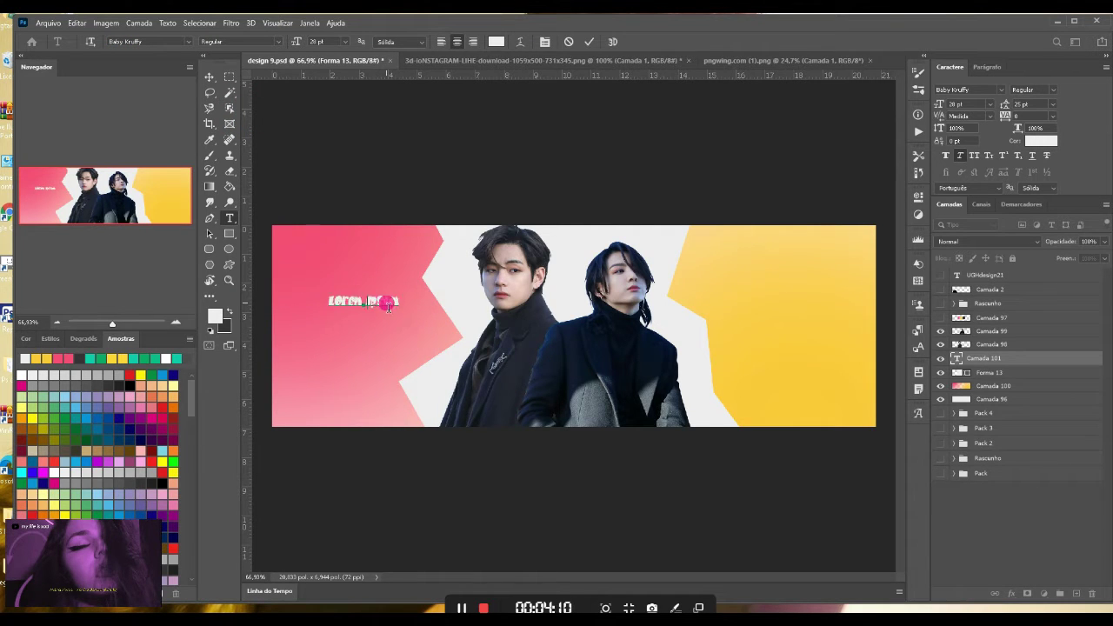
- Replace the placeholder with "Tae" in yellow at 133 pt, placed along the banner's upper edge beside the left man's head
{"action": "key", "text": "ctrl+a"}
{"action": "type", "text": "Tae"}
{"action": "right_click", "coordinate": [370, 301]}
{"action": "left_click", "coordinate": [441, 312]}
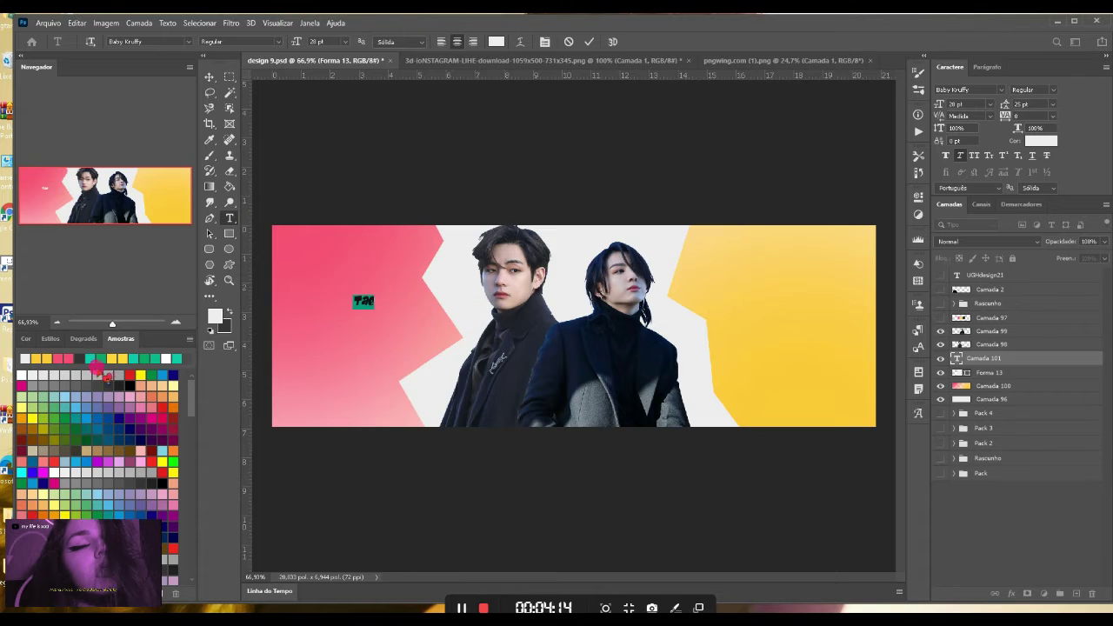
{"action": "left_click", "coordinate": [45, 360]}
{"action": "left_click_drag", "start_coordinate": [372, 324], "coordinate": [462, 275]}
{"action": "left_click_drag", "start_coordinate": [941, 104], "coordinate": [1011, 106]}
{"action": "left_click", "coordinate": [478, 298]}
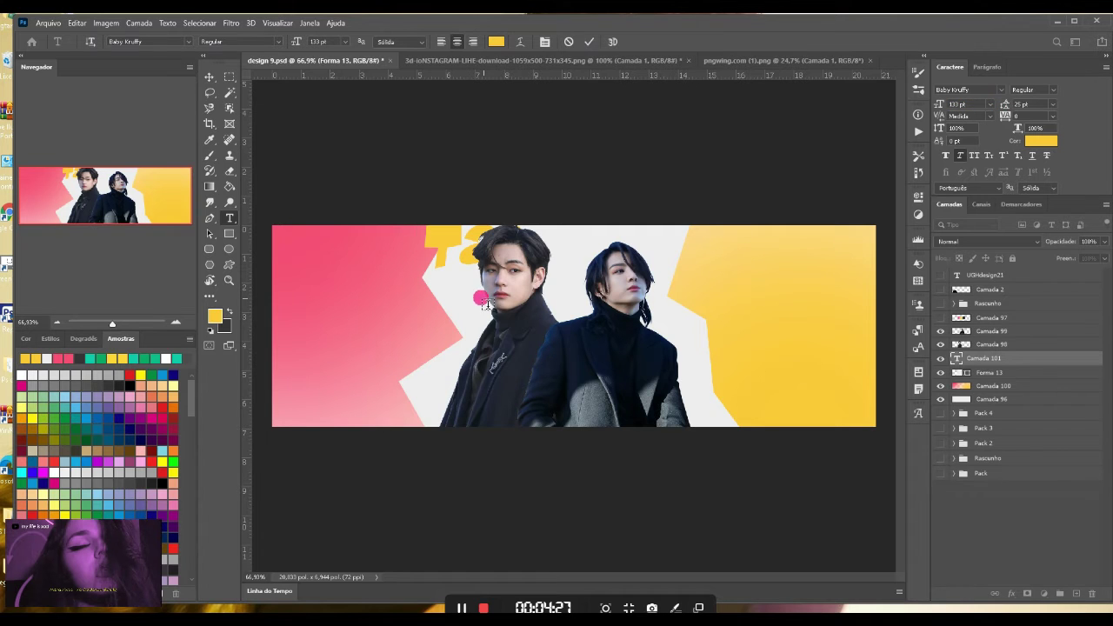
- Add a yellow text "Kook" at 77 pt directly below "Tae", beside the left man's face
{"action": "left_click", "coordinate": [388, 297]}
{"action": "left_click_drag", "start_coordinate": [433, 336], "coordinate": [489, 358]}
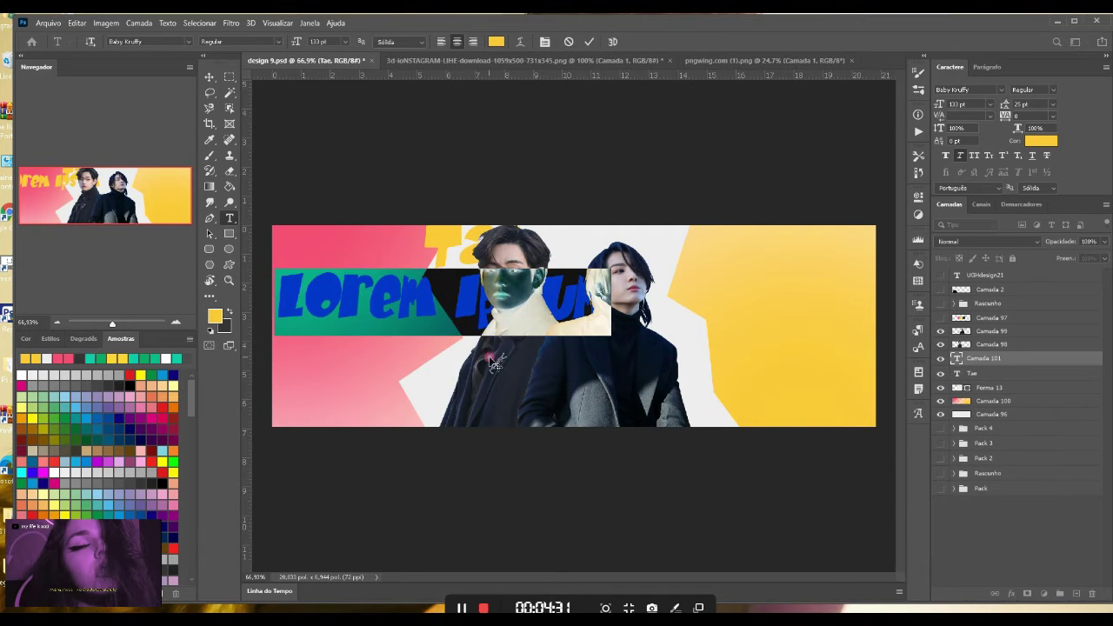
{"action": "type", "text": "kook"}
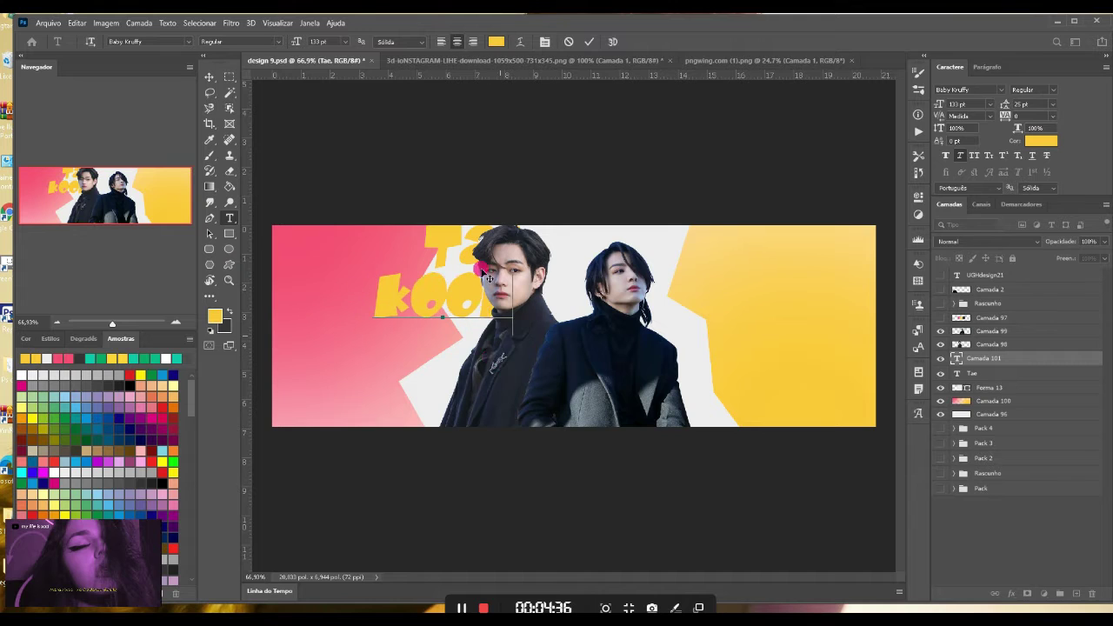
{"action": "right_click", "coordinate": [481, 270]}
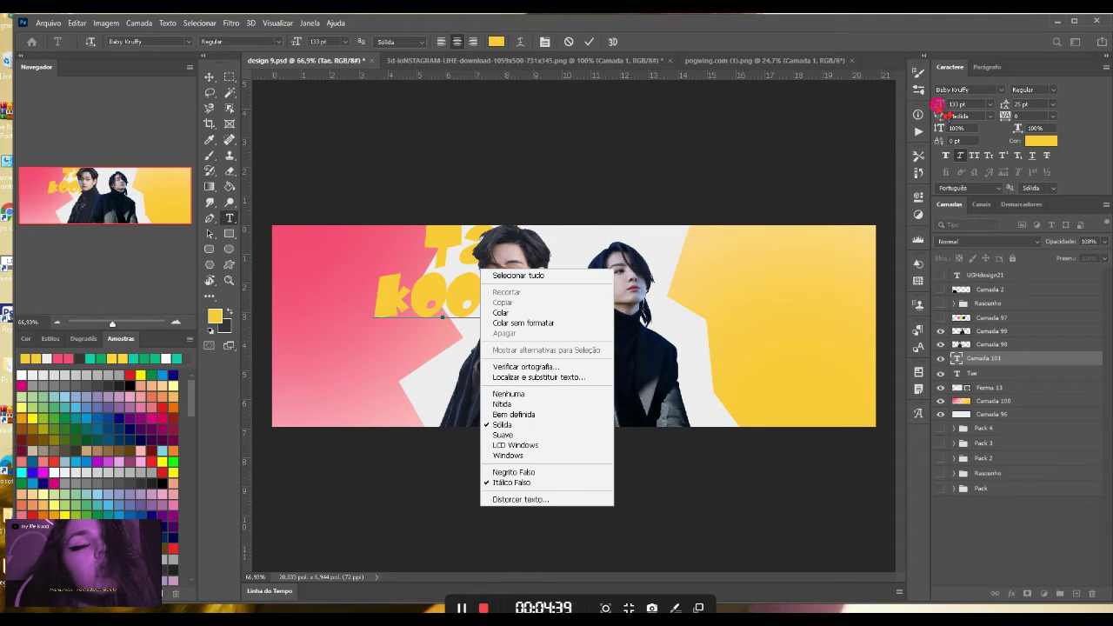
{"action": "left_click", "coordinate": [520, 276]}
{"action": "left_click_drag", "start_coordinate": [941, 105], "coordinate": [931, 106]}
{"action": "left_click_drag", "start_coordinate": [503, 313], "coordinate": [503, 305]}
{"action": "left_click", "coordinate": [360, 361]}
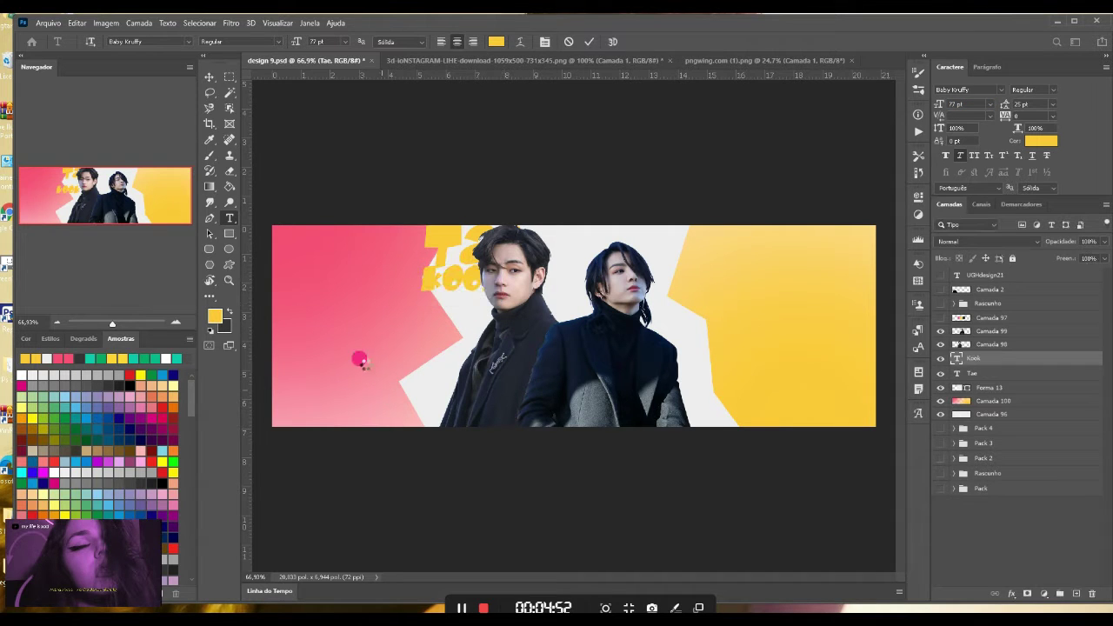
- Add the text "edits" in pink at the off-white shape's lower-right corner, partly behind the right man
{"action": "left_click", "coordinate": [366, 323]}
{"action": "left_click", "coordinate": [362, 320]}
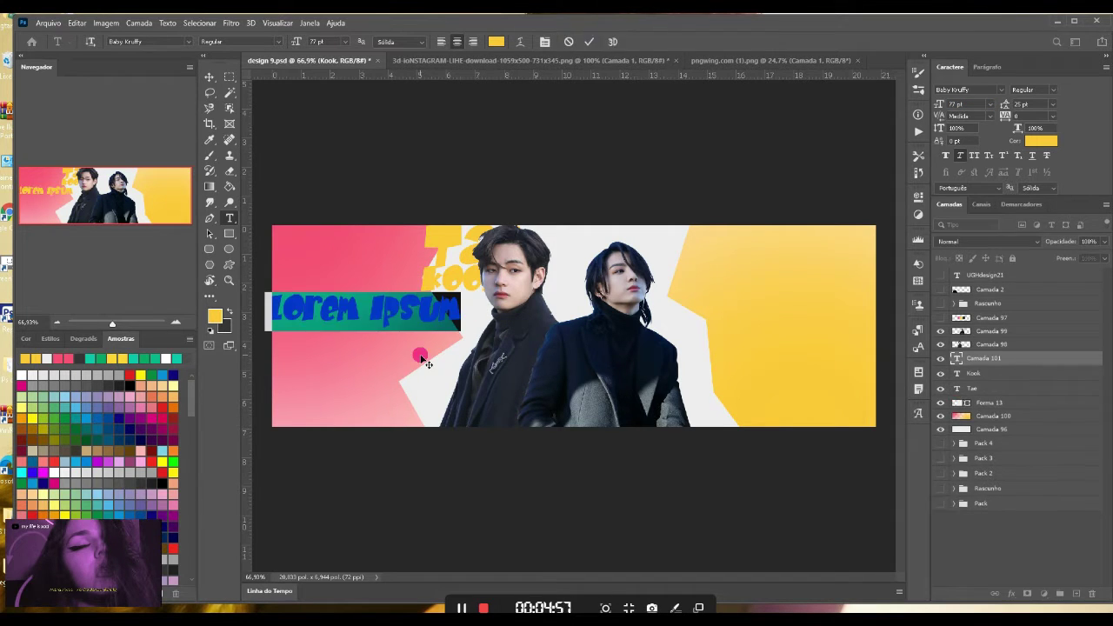
{"action": "type", "text": "edits"}
{"action": "left_click_drag", "start_coordinate": [389, 342], "coordinate": [706, 438]}
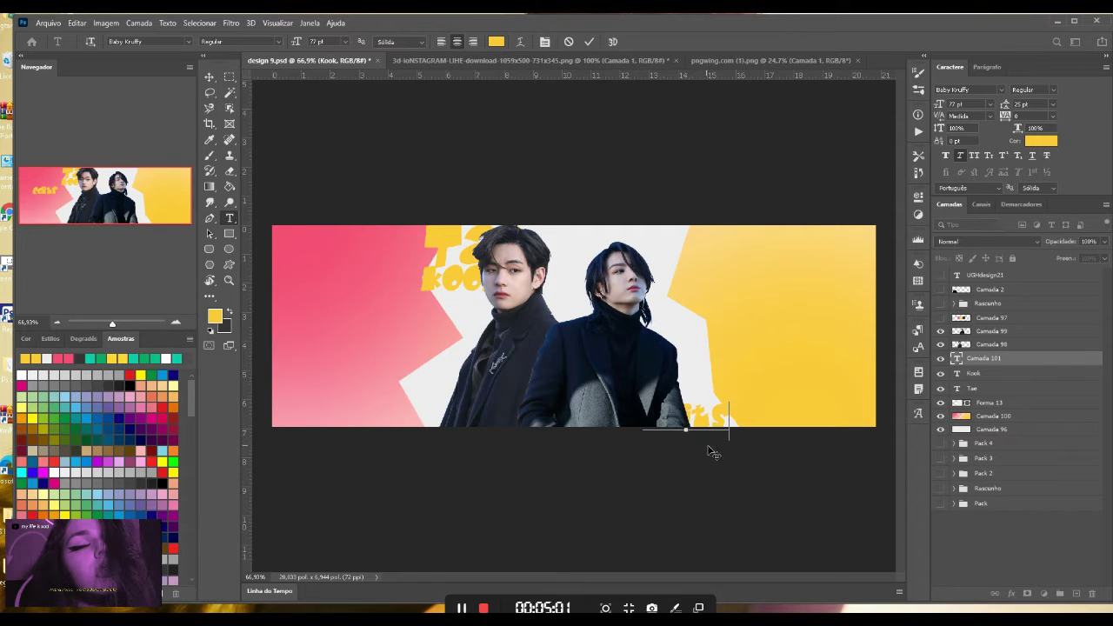
{"action": "right_click", "coordinate": [718, 448]}
{"action": "left_click", "coordinate": [738, 180]}
{"action": "left_click", "coordinate": [495, 41]}
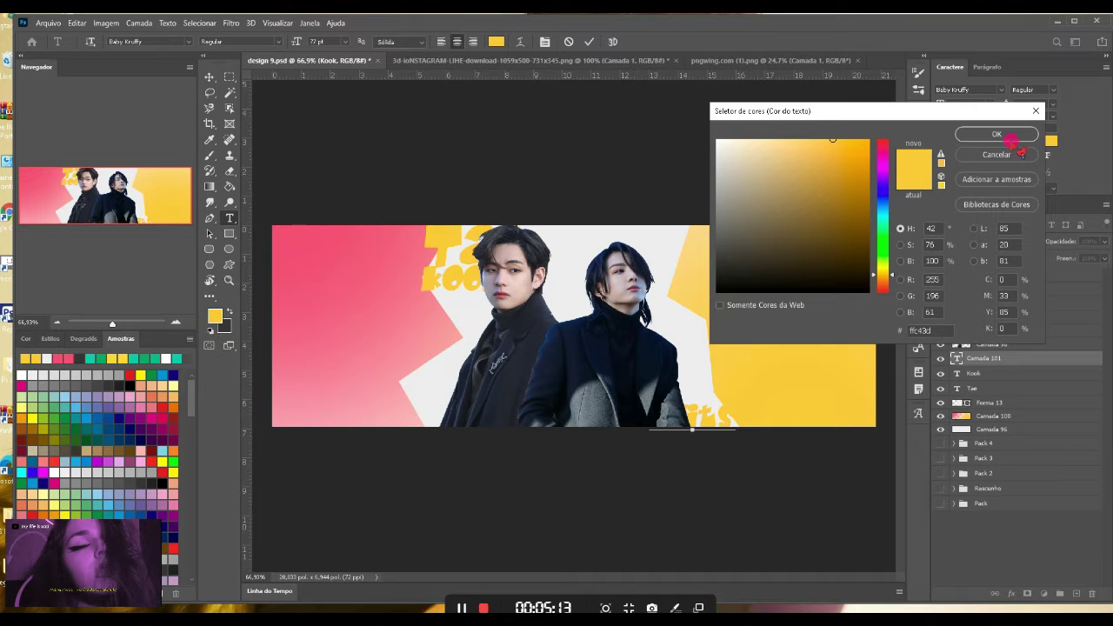
{"action": "left_click", "coordinate": [1021, 153]}
{"action": "left_click", "coordinate": [72, 359]}
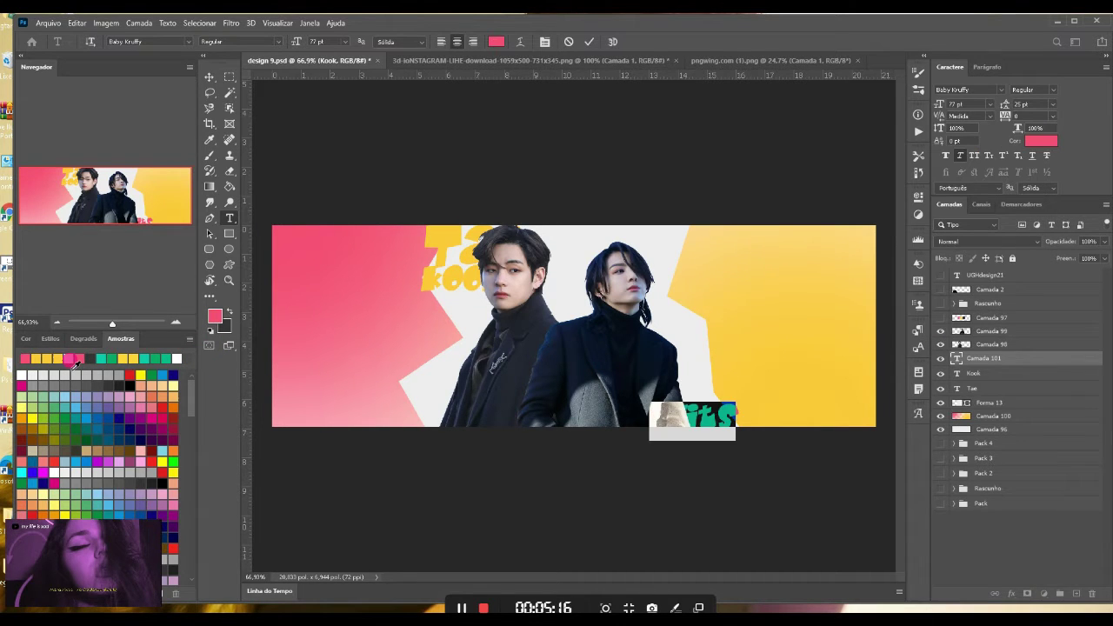
- Extend the "Kook" text to "Kooka"
{"action": "left_click", "coordinate": [488, 265]}
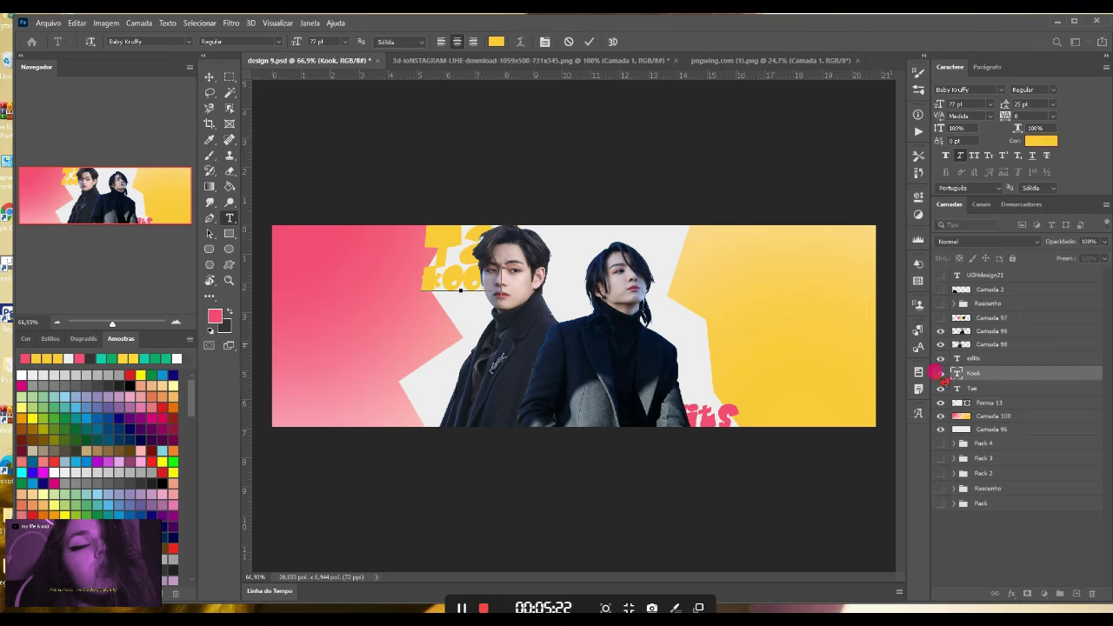
{"action": "type", "text": "v"}
{"action": "left_click_drag", "start_coordinate": [521, 323], "coordinate": [531, 326]}
{"action": "left_click", "coordinate": [531, 325]}
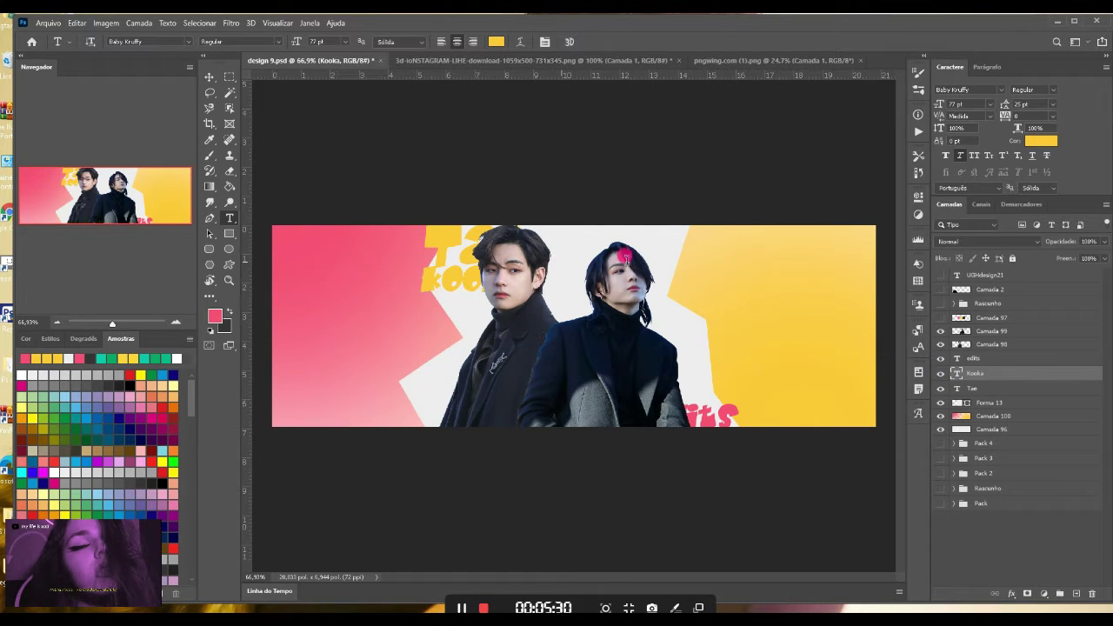
- Add a yellow text "Jeon" at 62 pt beside the left man's arm, near the off-white shape's lower-left point
{"action": "left_click", "coordinate": [656, 270]}
{"action": "type", "text": "design"}
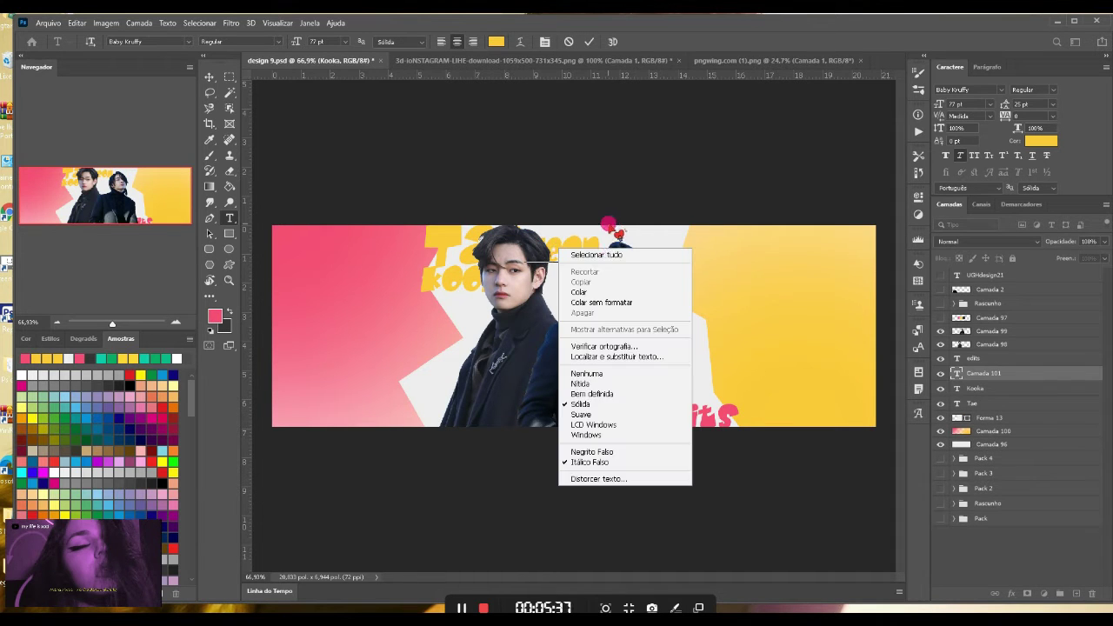
{"action": "right_click", "coordinate": [562, 252]}
{"action": "left_click", "coordinate": [608, 255]}
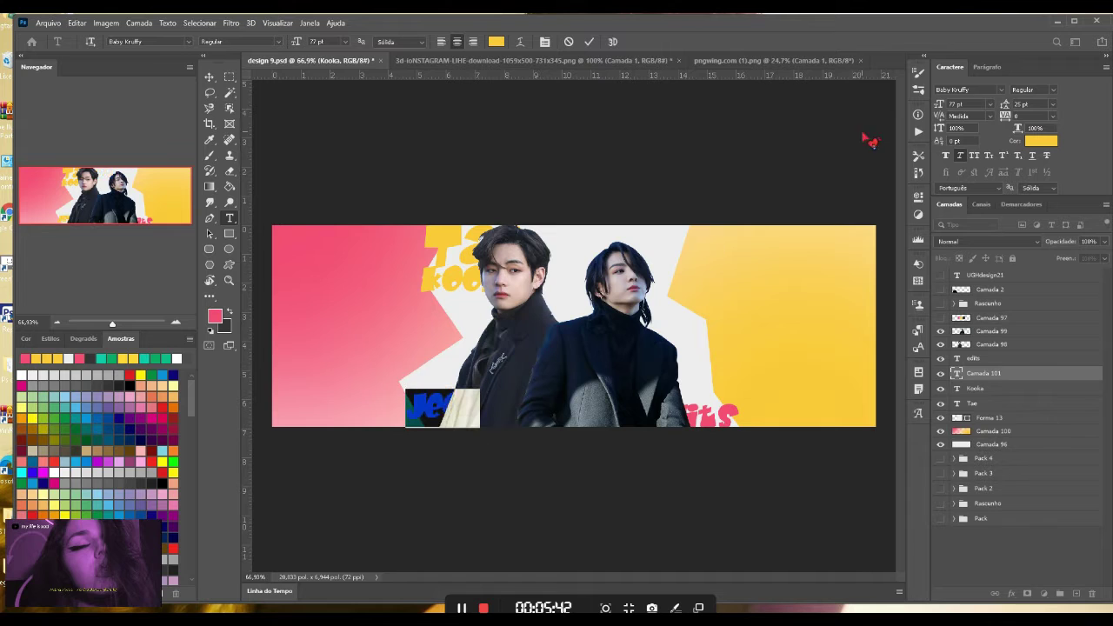
{"action": "left_click_drag", "start_coordinate": [930, 109], "coordinate": [922, 108]}
{"action": "left_click_drag", "start_coordinate": [450, 429], "coordinate": [424, 400]}
{"action": "left_click", "coordinate": [867, 94]}
{"action": "left_click_drag", "start_coordinate": [950, 105], "coordinate": [954, 106]}
{"action": "left_click_drag", "start_coordinate": [459, 417], "coordinate": [468, 422]}
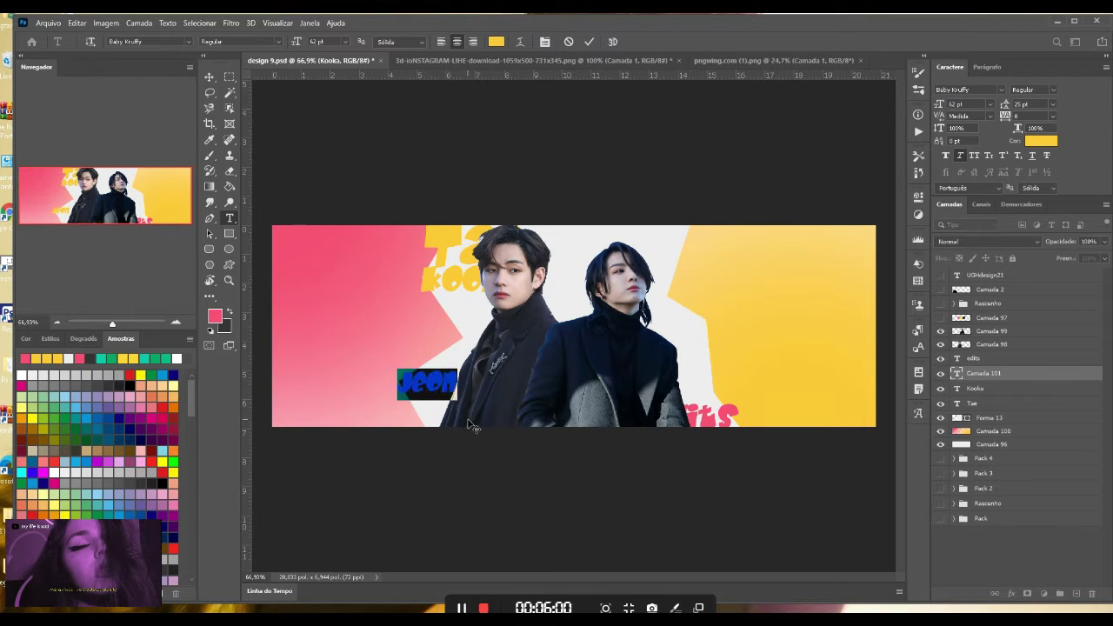
{"action": "left_click", "coordinate": [469, 424]}
- Add a yellow two-line text "Jung Kook" at 83 pt with 81 pt leading, placed below "Jeon" at the banner's lower edge
{"action": "left_click", "coordinate": [470, 387]}
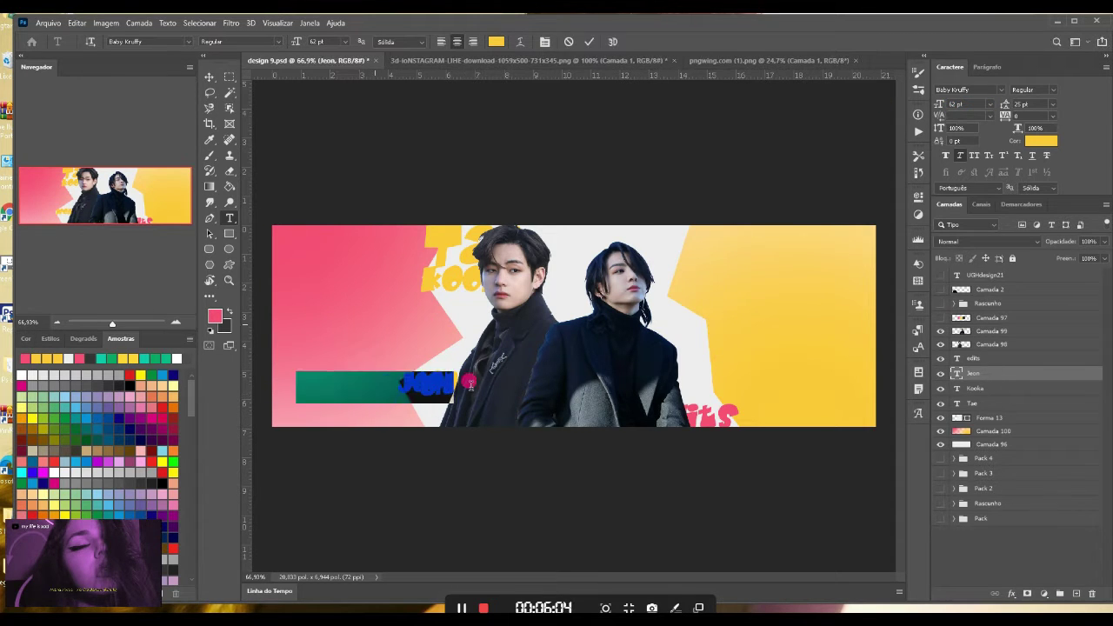
{"action": "type", "text": "Jungkook"}
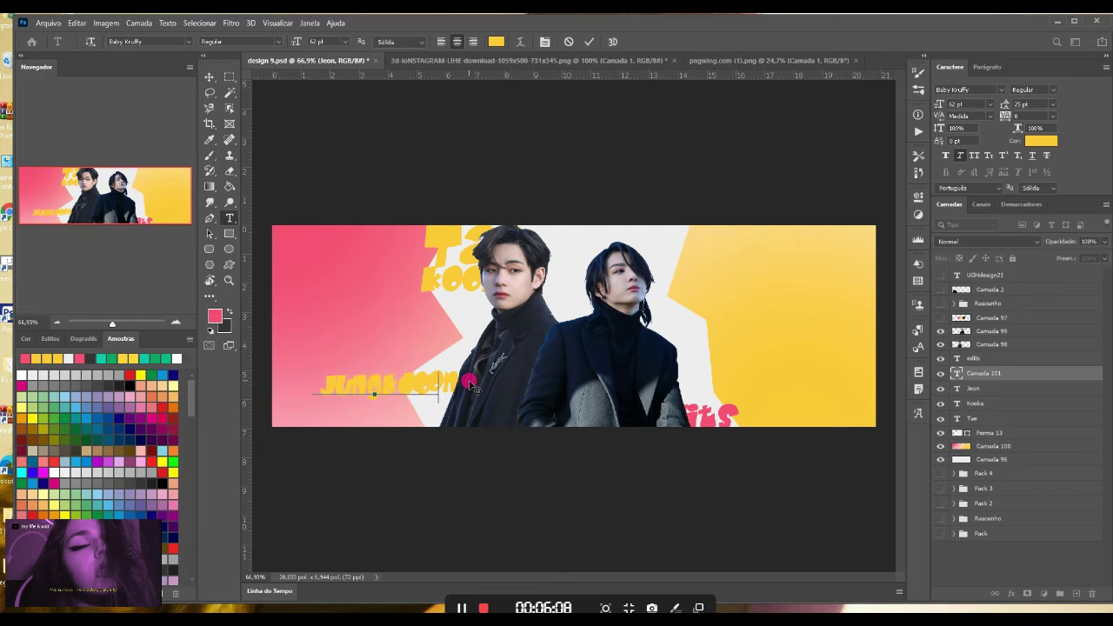
{"action": "key", "text": "Return"}
{"action": "right_click", "coordinate": [365, 388]}
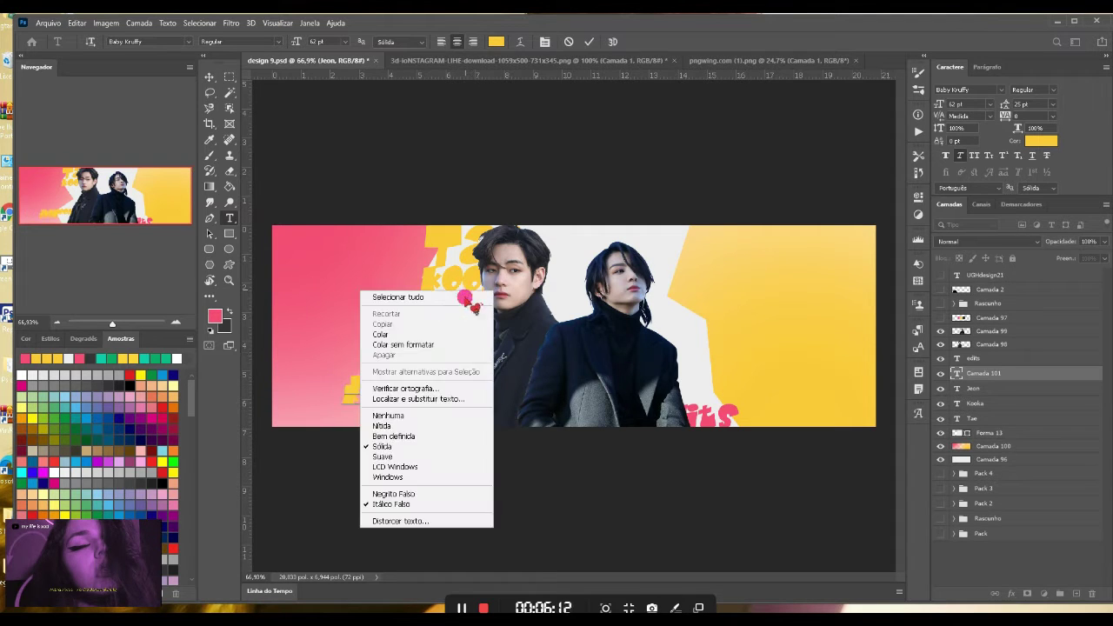
{"action": "left_click", "coordinate": [462, 297]}
{"action": "left_click_drag", "start_coordinate": [1022, 106], "coordinate": [1035, 107]}
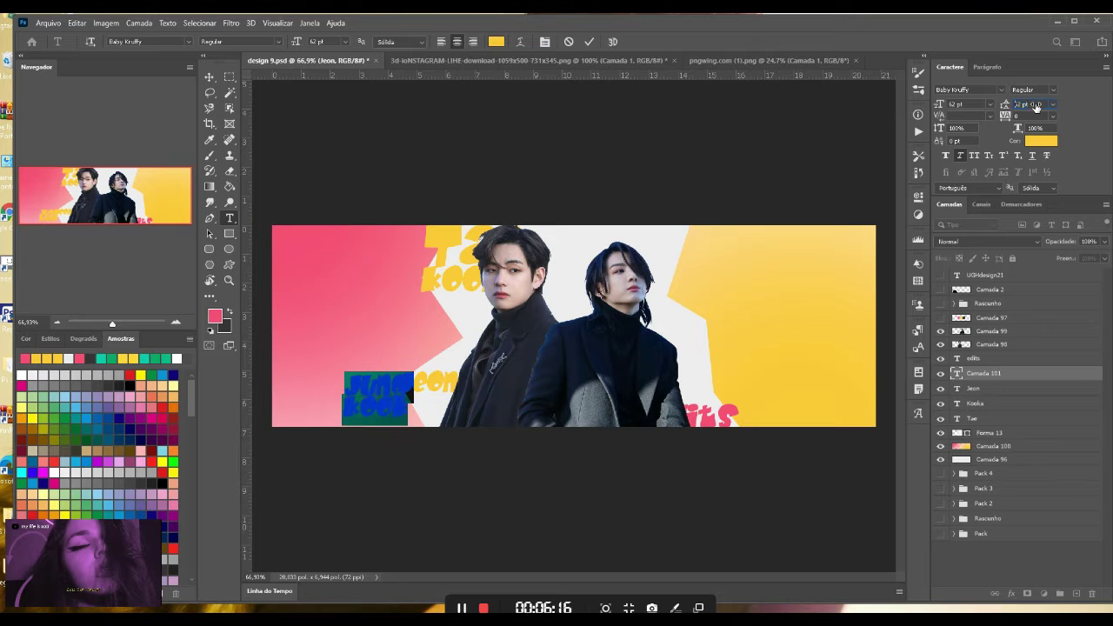
{"action": "left_click_drag", "start_coordinate": [943, 104], "coordinate": [1017, 106]}
{"action": "left_click", "coordinate": [1009, 104]}
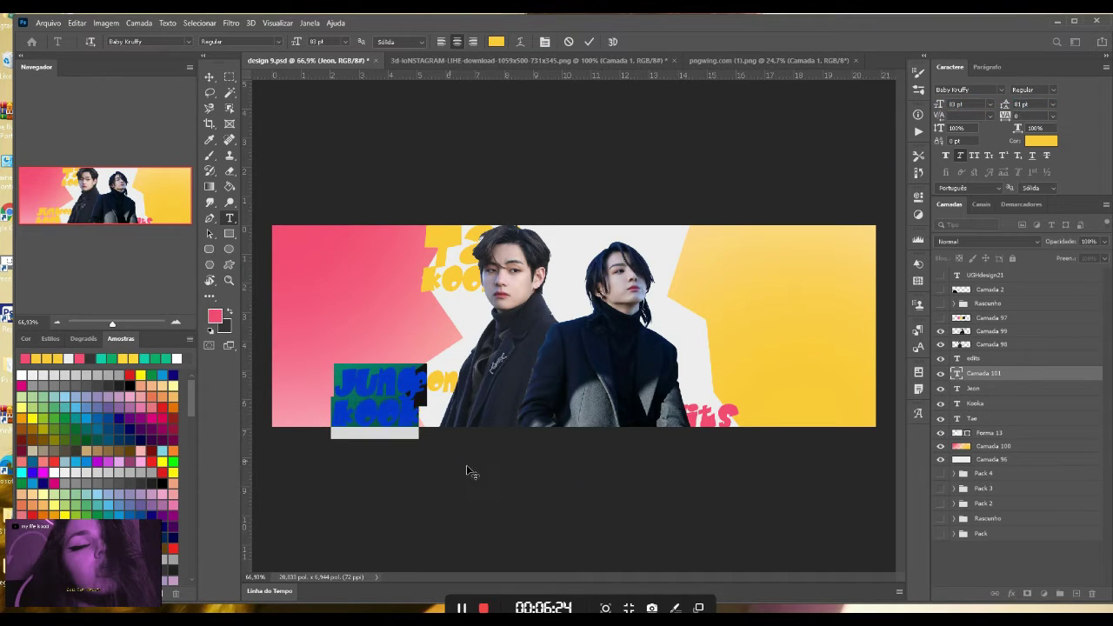
{"action": "left_click", "coordinate": [521, 485]}
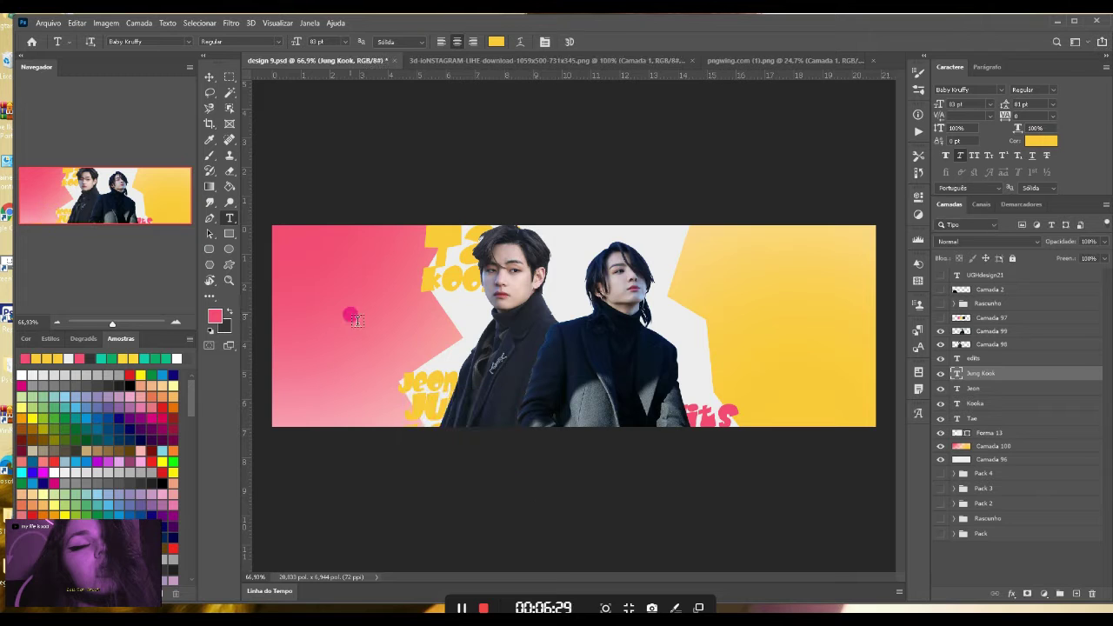
- Add an enlarged pink text "kim" along the banner's upper edge above the right man's head
{"action": "left_click", "coordinate": [588, 258]}
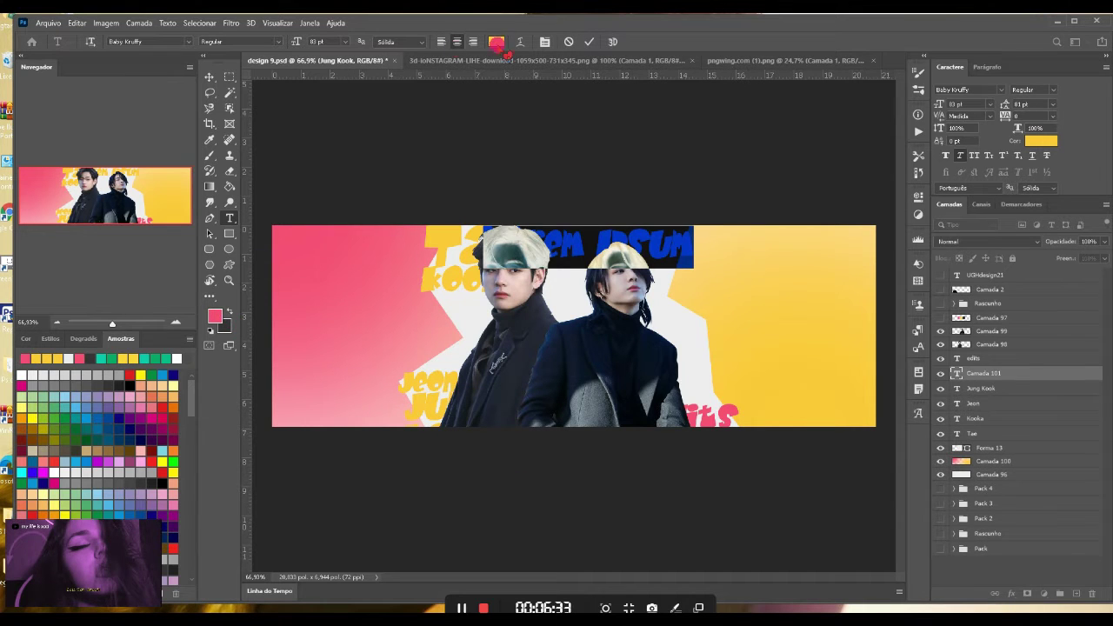
{"action": "left_click", "coordinate": [214, 317]}
{"action": "key", "text": "Return"}
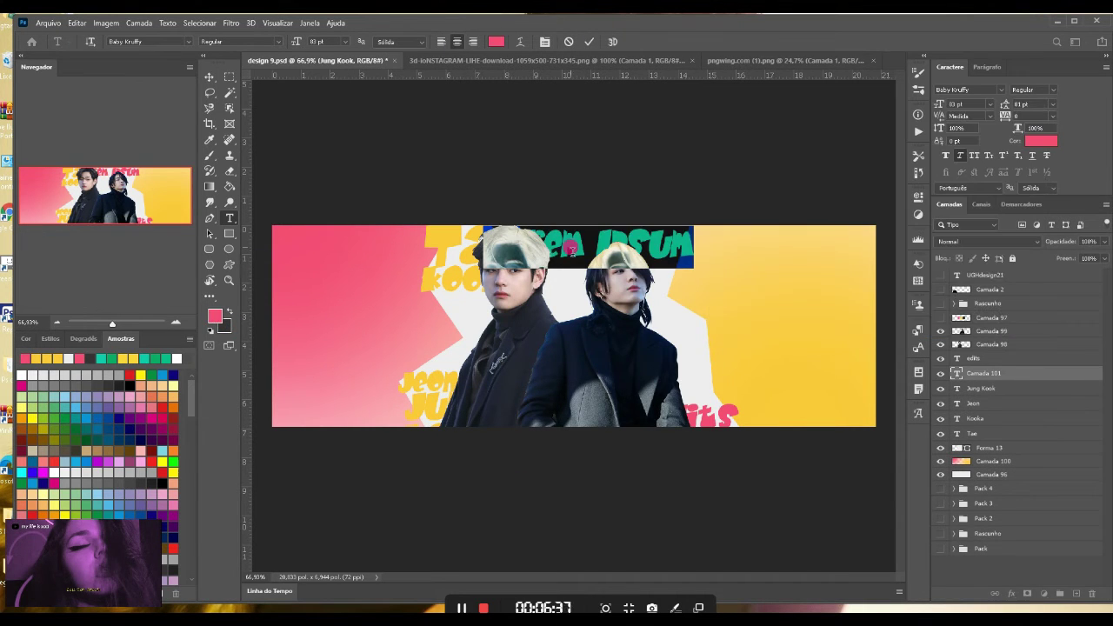
{"action": "type", "text": "kim"}
{"action": "right_click", "coordinate": [588, 256]}
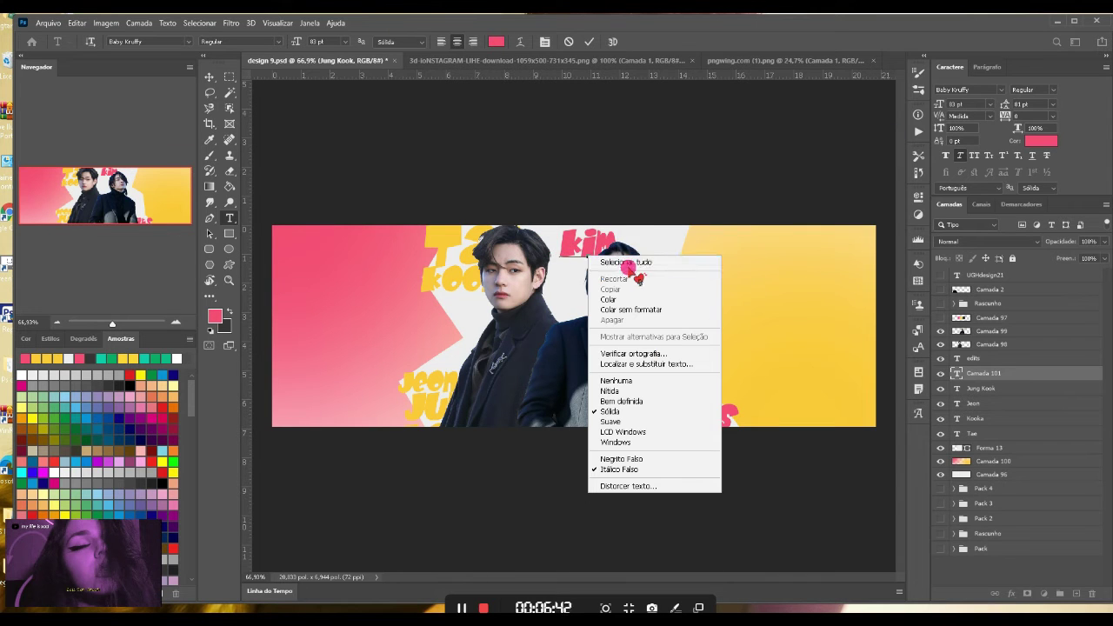
{"action": "left_click", "coordinate": [630, 263]}
{"action": "left_click_drag", "start_coordinate": [942, 105], "coordinate": [974, 107]}
{"action": "left_click_drag", "start_coordinate": [683, 253], "coordinate": [732, 256]}
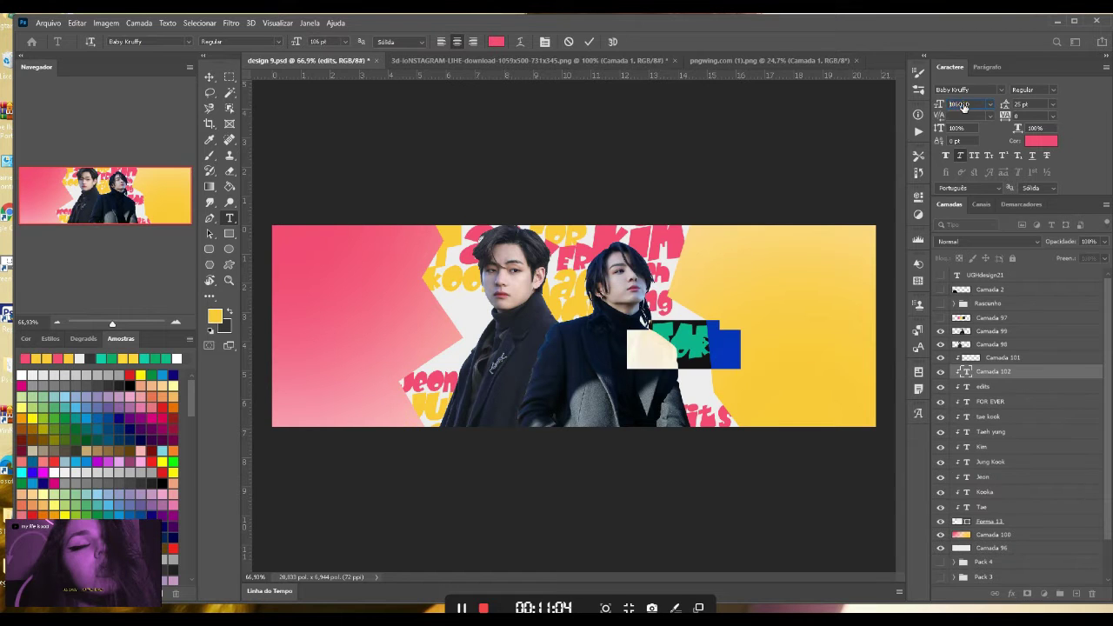
- Set the two-line pink "Tae Kook" text to 103 pt with 111 pt leading, positioned beside the right man's shoulder above "edits"
{"action": "left_click_drag", "start_coordinate": [963, 107], "coordinate": [949, 108]}
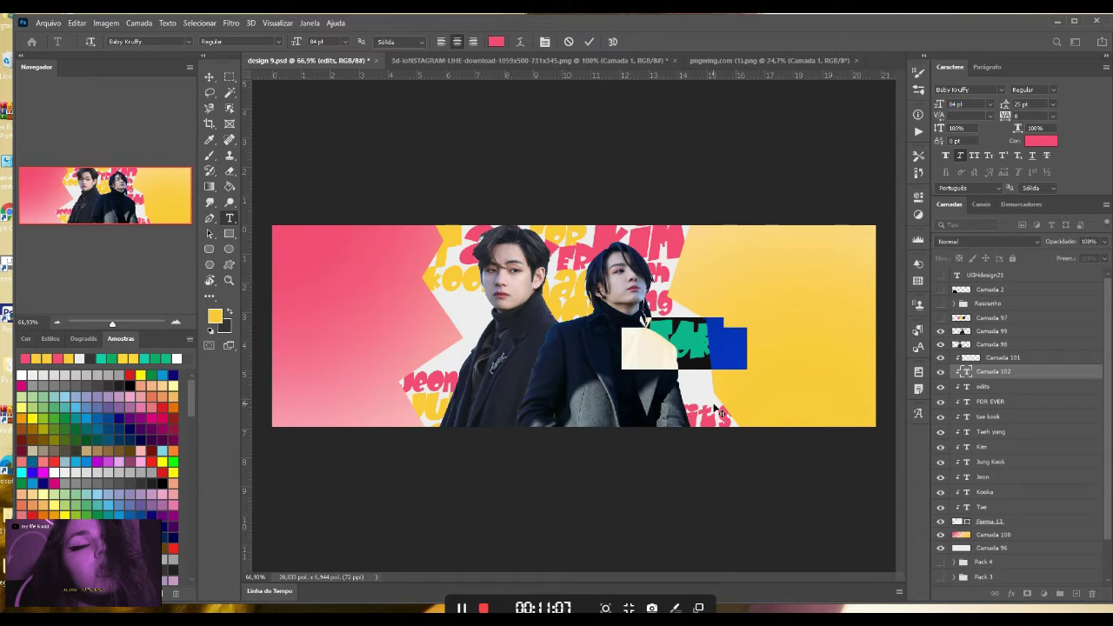
{"action": "left_click_drag", "start_coordinate": [714, 404], "coordinate": [713, 407]}
{"action": "left_click_drag", "start_coordinate": [1005, 107], "coordinate": [1037, 107]}
{"action": "left_click_drag", "start_coordinate": [1042, 107], "coordinate": [1048, 108]}
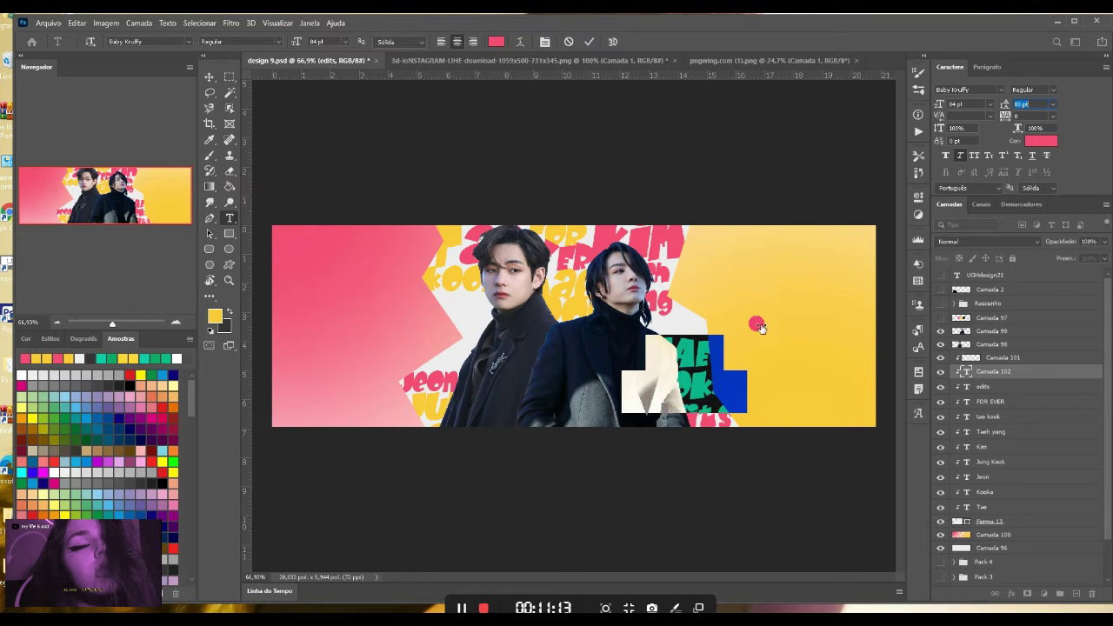
{"action": "left_click_drag", "start_coordinate": [753, 322], "coordinate": [750, 303]}
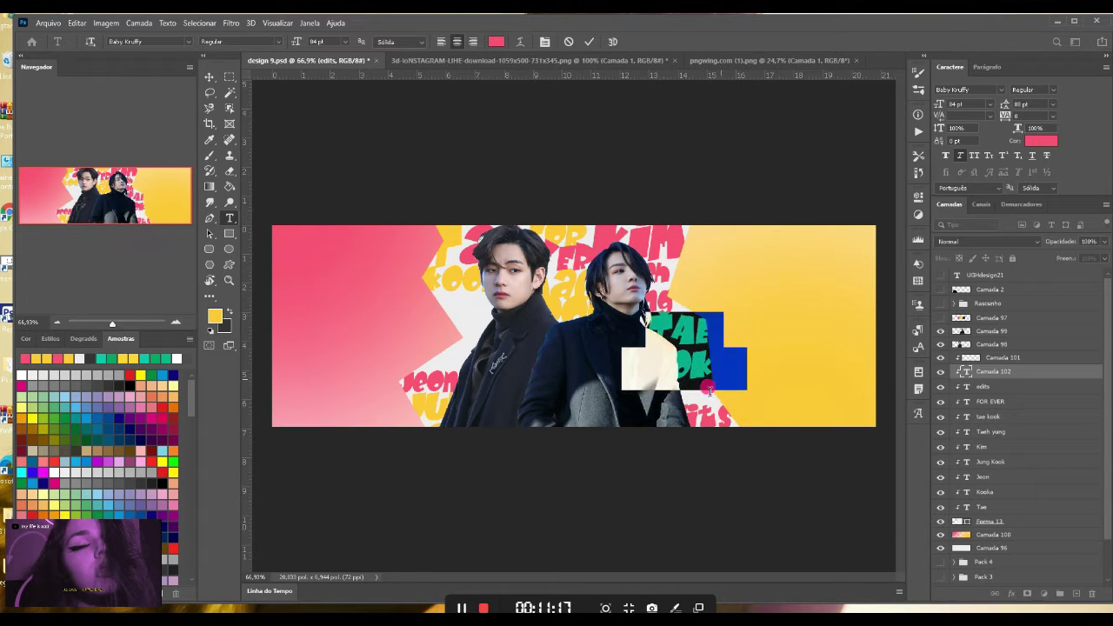
{"action": "left_click_drag", "start_coordinate": [939, 105], "coordinate": [1021, 105]}
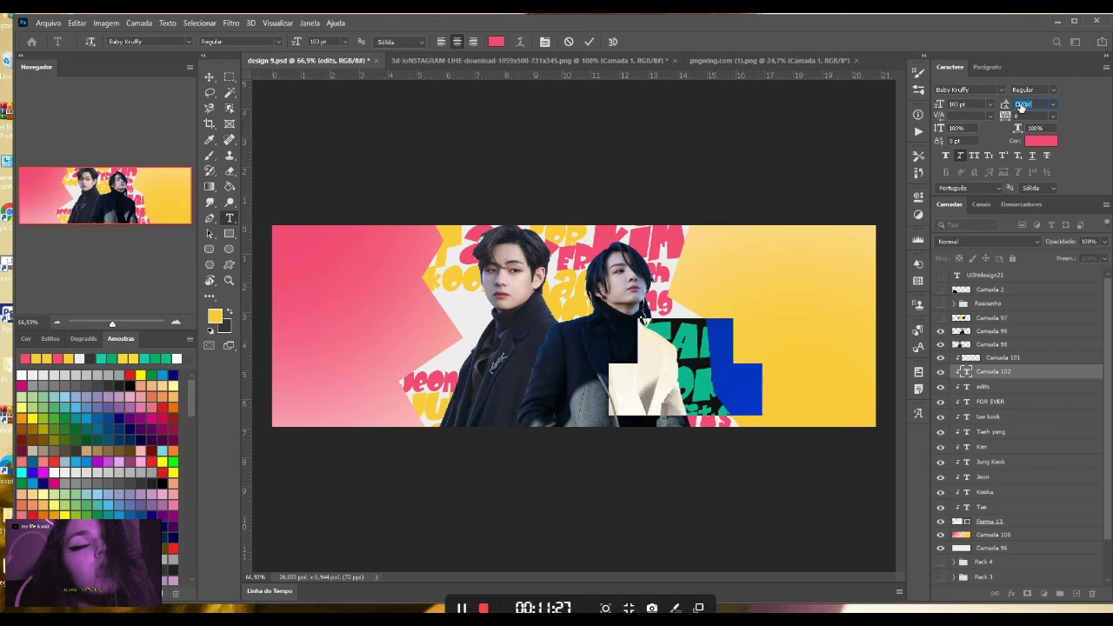
{"action": "left_click_drag", "start_coordinate": [791, 295], "coordinate": [790, 291]}
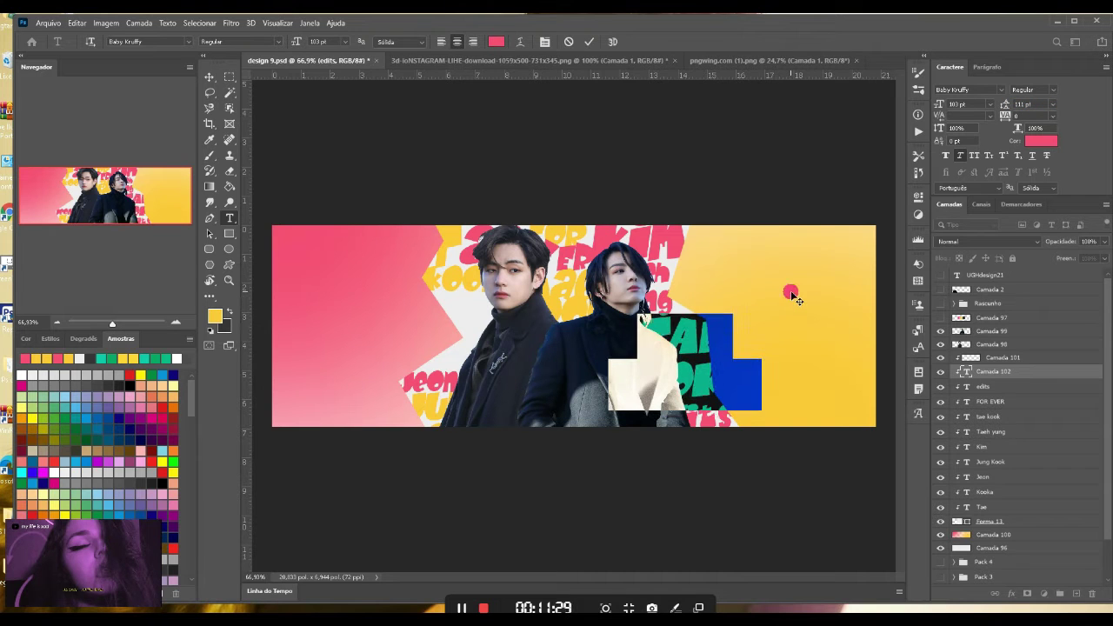
- Recolour the two-line "Tae Kook" text beside the right man's shoulder yellow (ffc43d)
{"action": "left_click", "coordinate": [790, 291]}
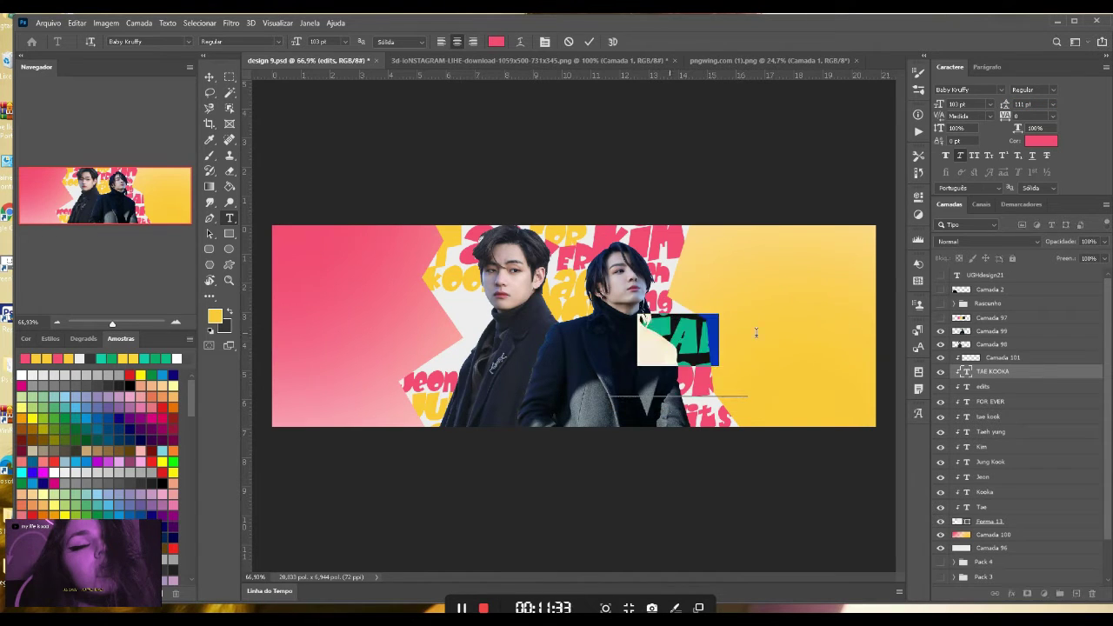
{"action": "left_click", "coordinate": [1047, 141]}
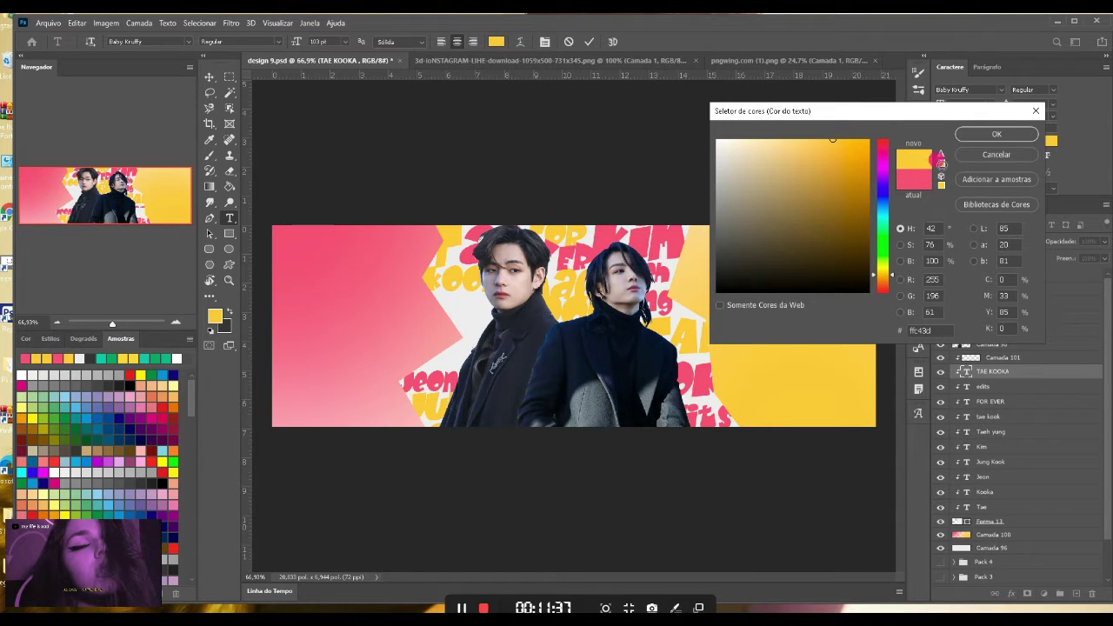
{"action": "left_click", "coordinate": [996, 134]}
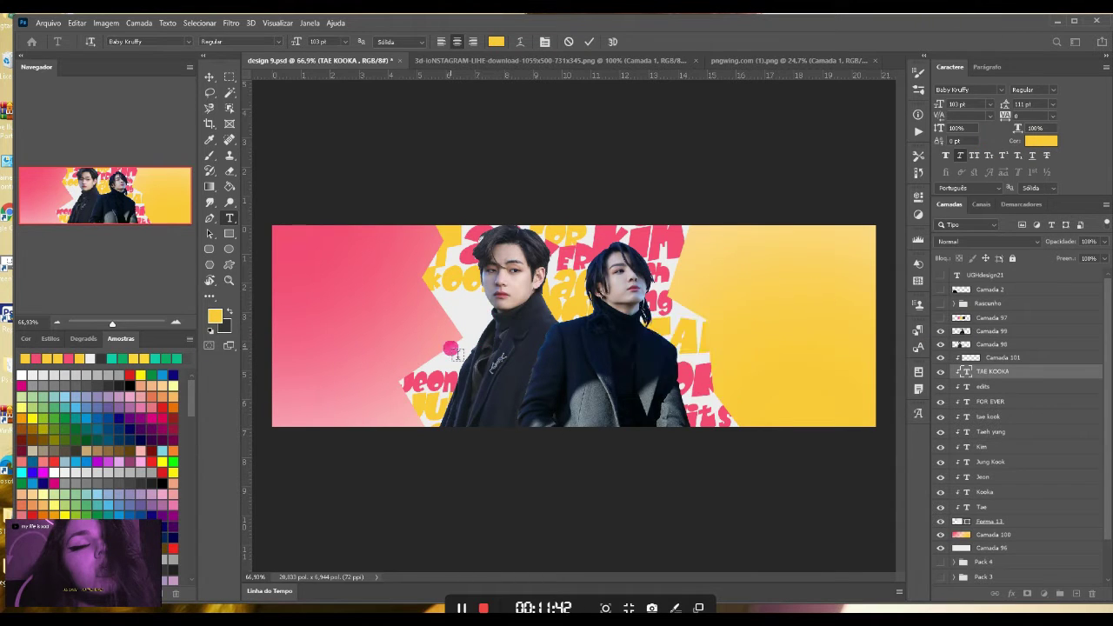
- Add a pink "eDITS" text at 103 pt beside the left man's shoulder, sampling the colour from the existing "Jeon" lettering
{"action": "left_click", "coordinate": [449, 351]}
{"action": "left_click", "coordinate": [450, 355]}
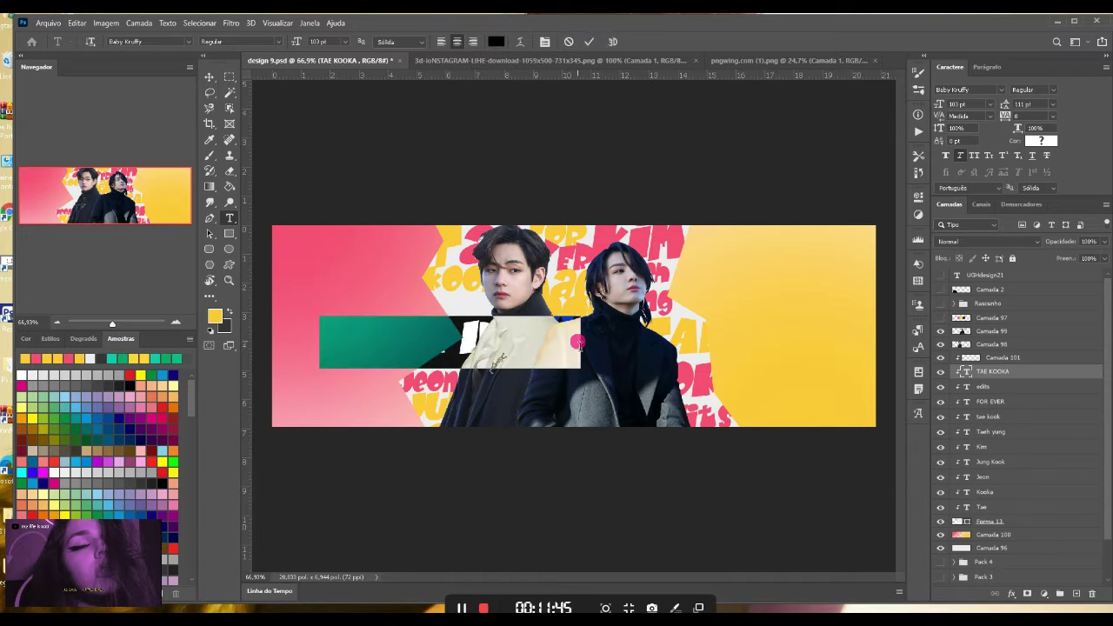
{"action": "type", "text": "BTS"}
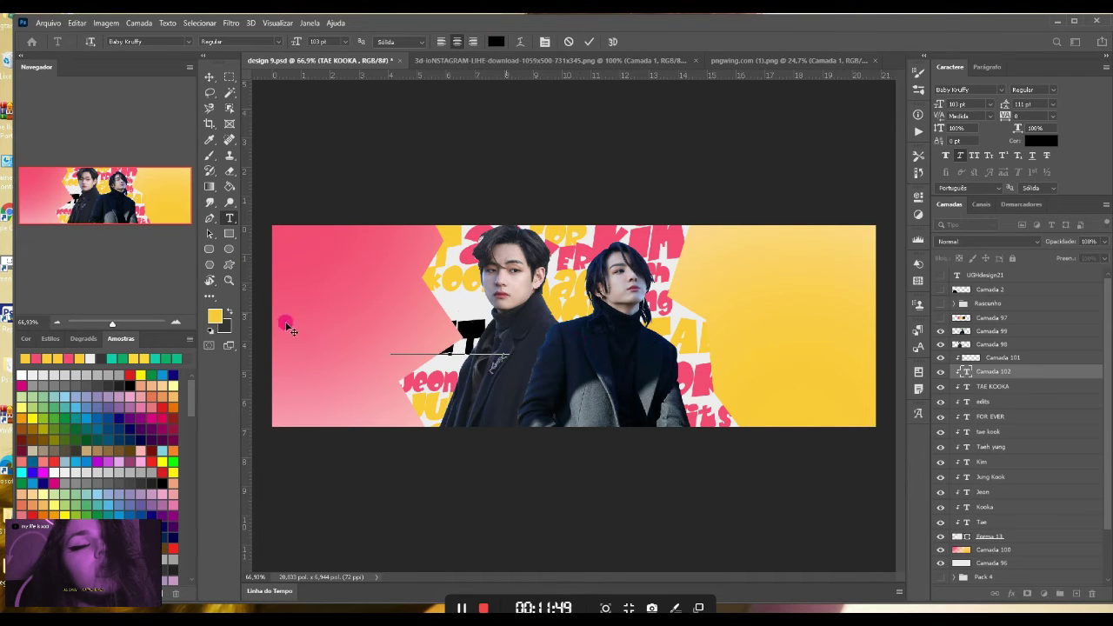
{"action": "right_click", "coordinate": [462, 345]}
{"action": "left_click", "coordinate": [533, 352]}
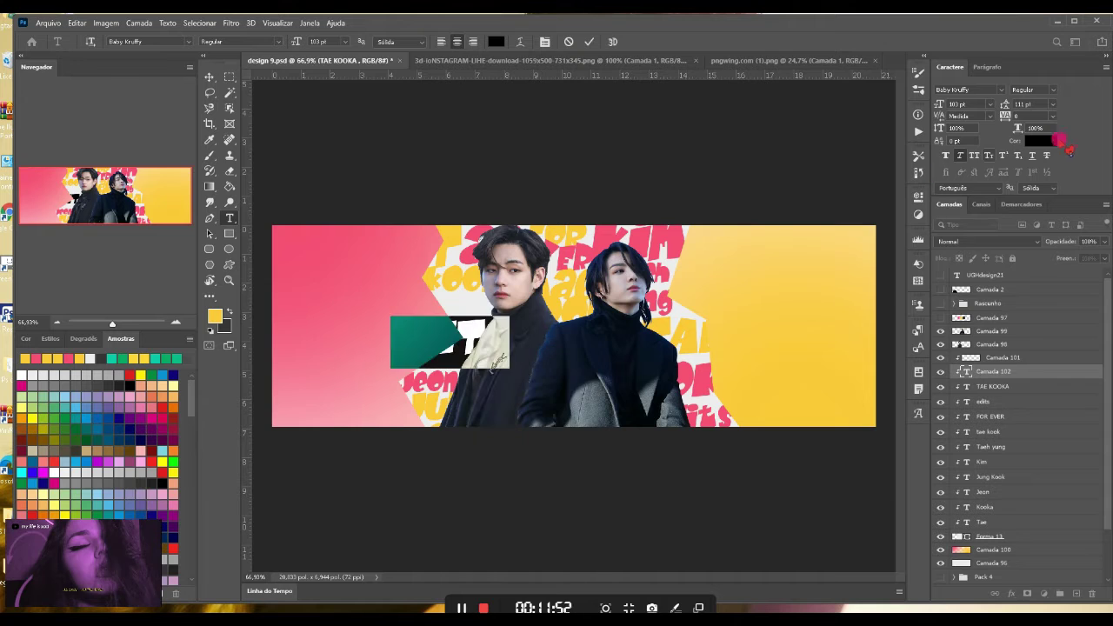
{"action": "left_click", "coordinate": [1040, 140]}
{"action": "left_click", "coordinate": [441, 380]}
{"action": "key", "text": "Return"}
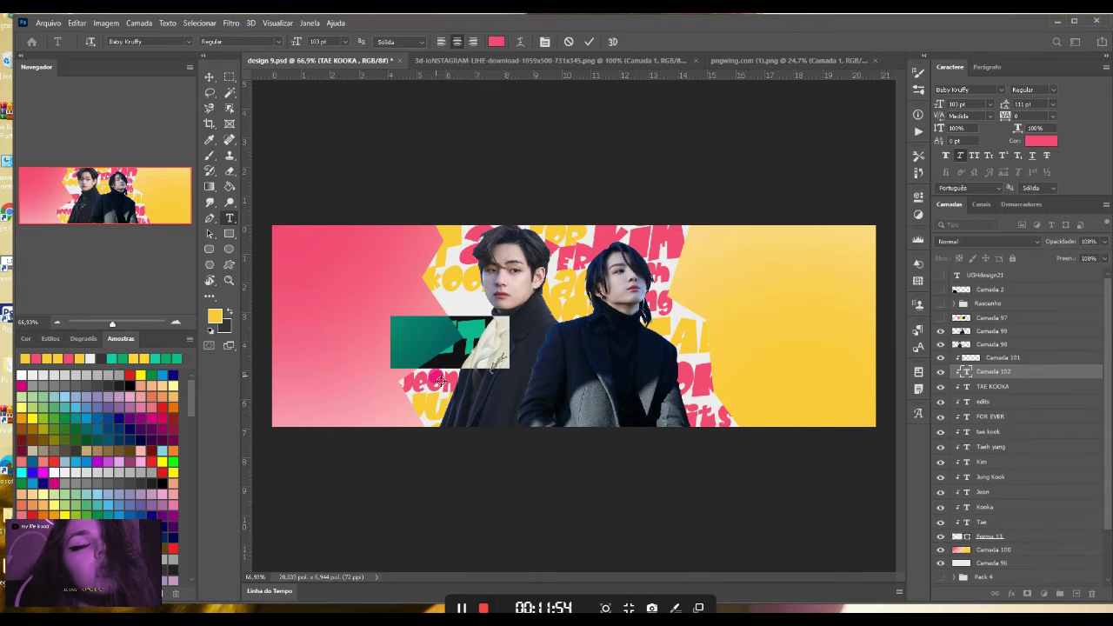
{"action": "left_click_drag", "start_coordinate": [476, 363], "coordinate": [474, 362]}
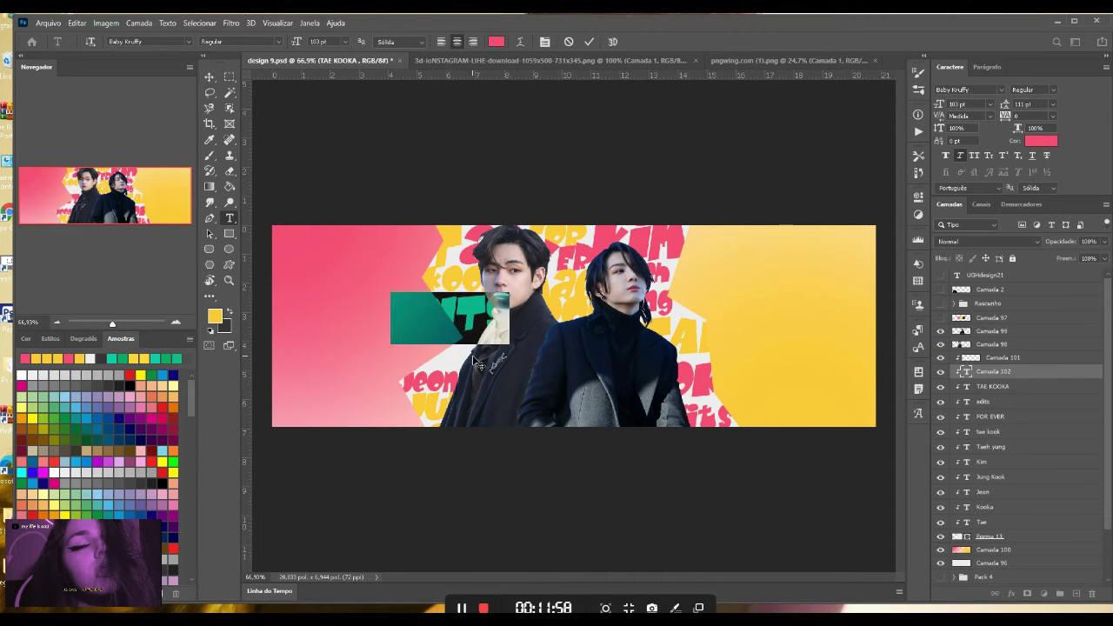
{"action": "left_click", "coordinate": [473, 361]}
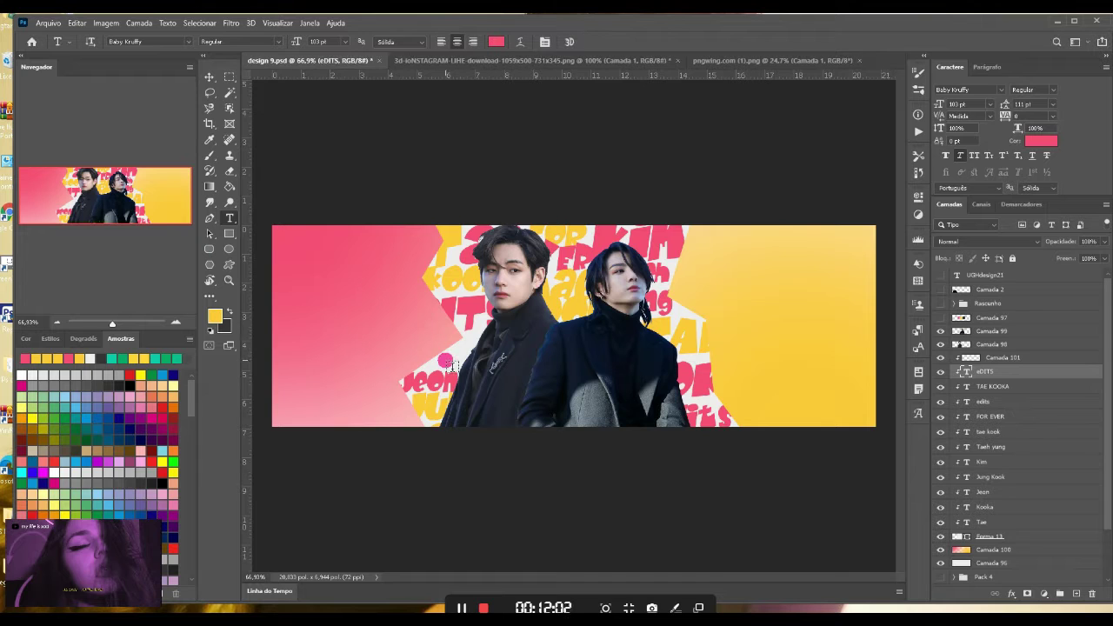
- Add a pink "FOREVER" text at 74 pt between "eDITS" and "Jeon" beside the left man's arm
{"action": "left_click", "coordinate": [445, 361]}
{"action": "key", "text": "BackSpace"}
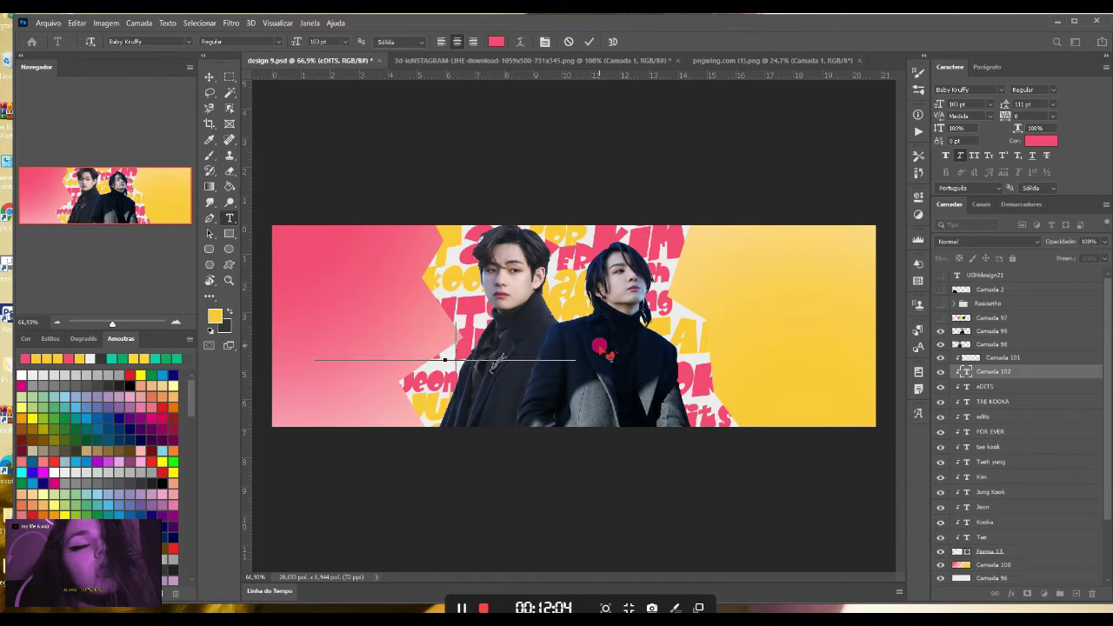
{"action": "type", "text": "VER"}
{"action": "right_click", "coordinate": [467, 350]}
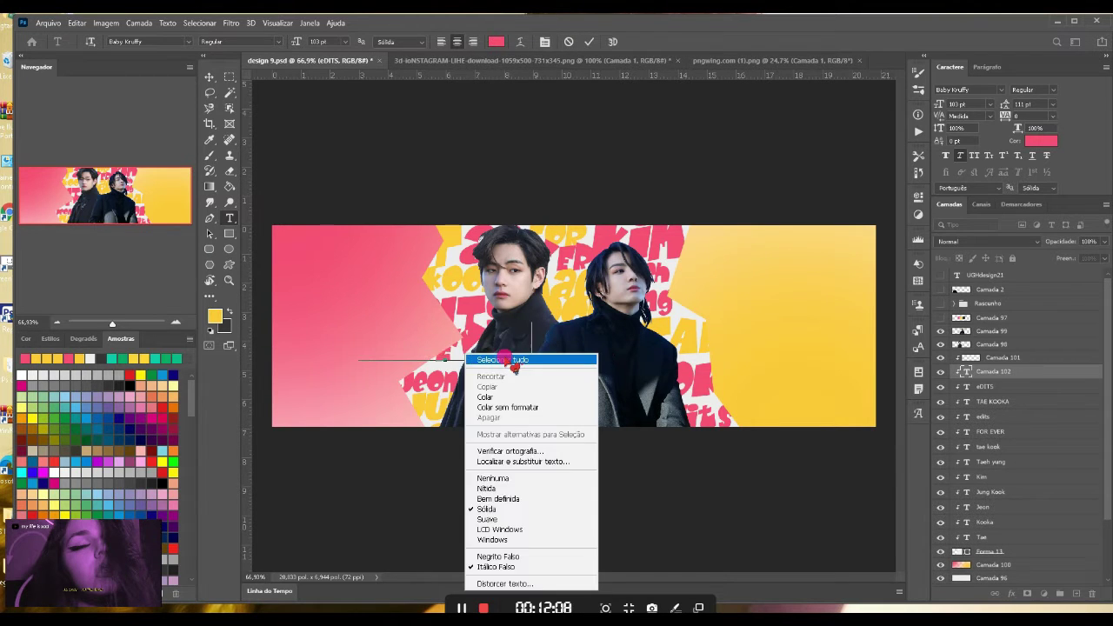
{"action": "left_click", "coordinate": [508, 361]}
{"action": "left_click_drag", "start_coordinate": [939, 104], "coordinate": [921, 105]}
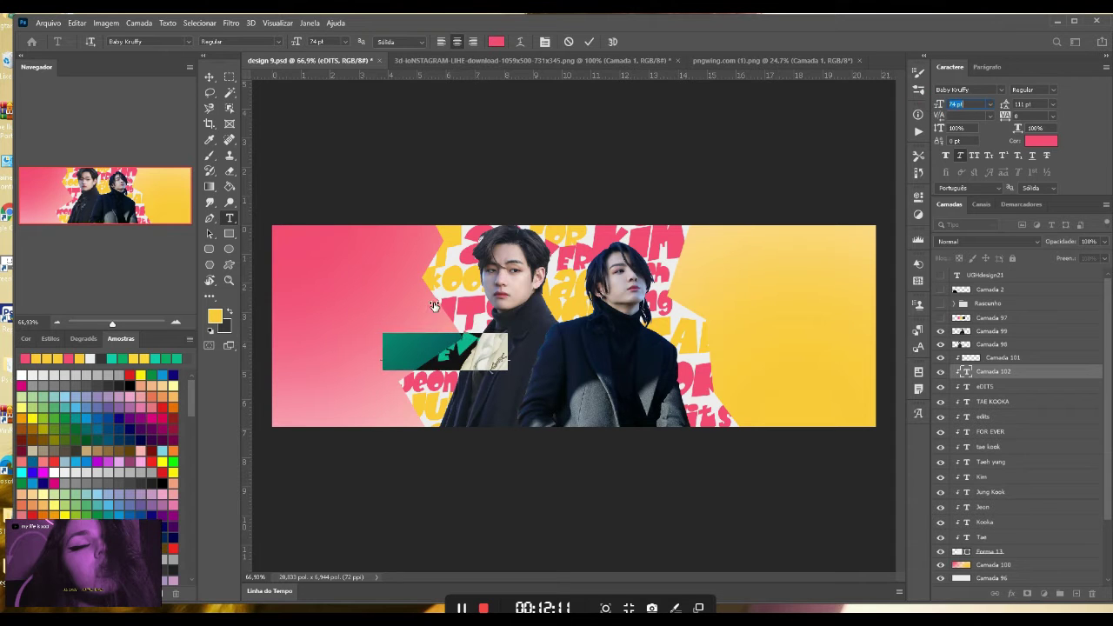
{"action": "left_click", "coordinate": [209, 77]}
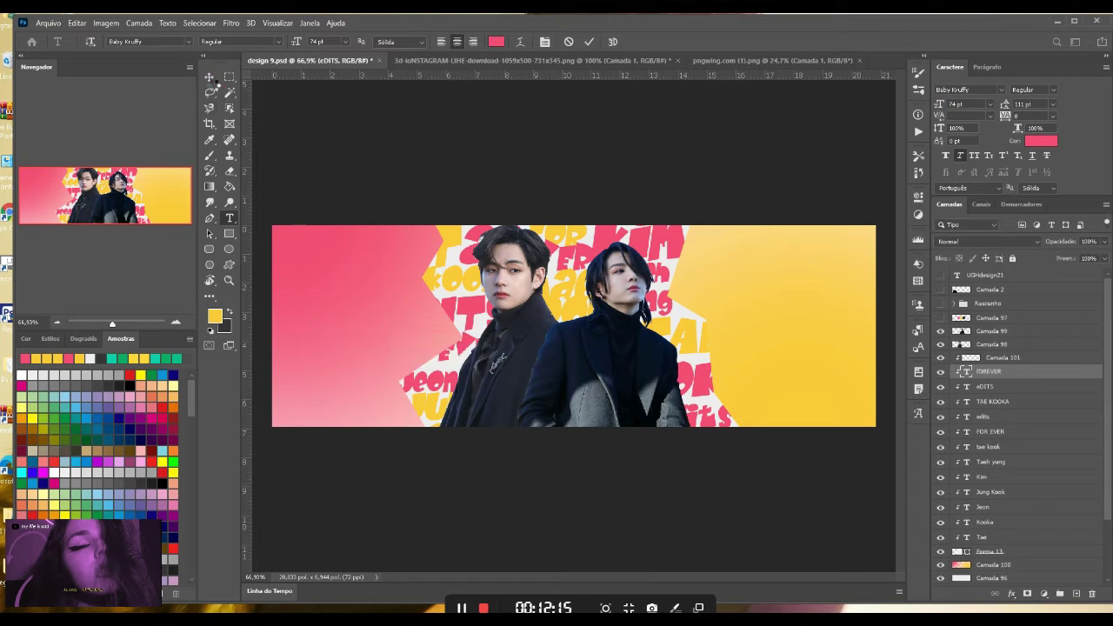
- Group the jagged shape and all layers clipped to it, and name the group "Forma"
{"action": "left_click", "coordinate": [793, 282]}
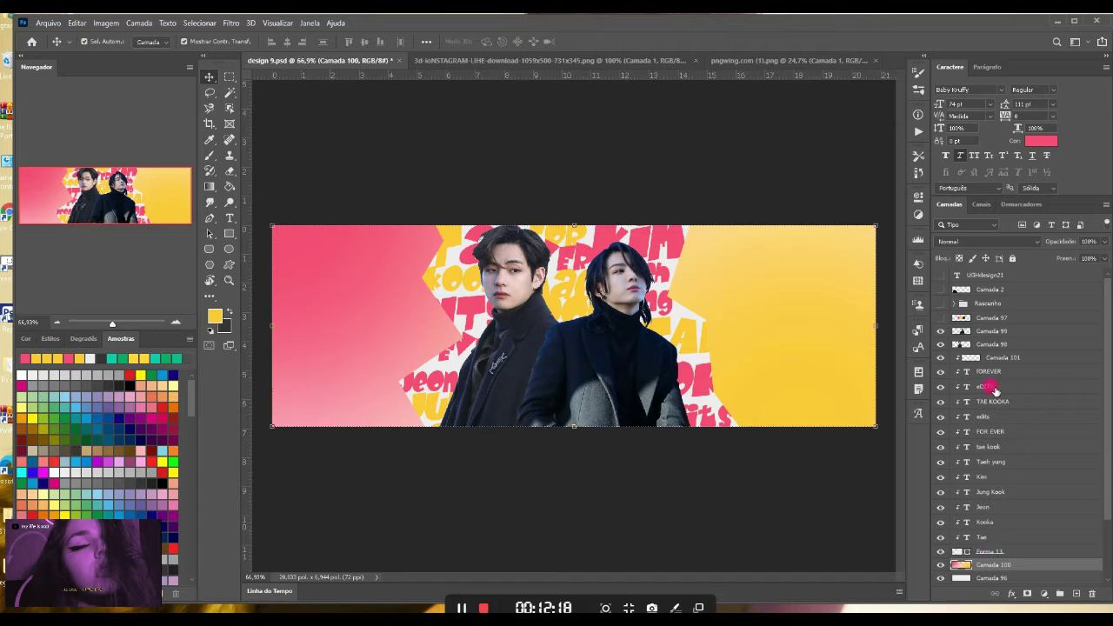
{"action": "key", "text": "alt+bracketright"}
{"action": "left_click", "coordinate": [991, 357], "text": "shift"}
{"action": "key", "text": "ctrl+g"}
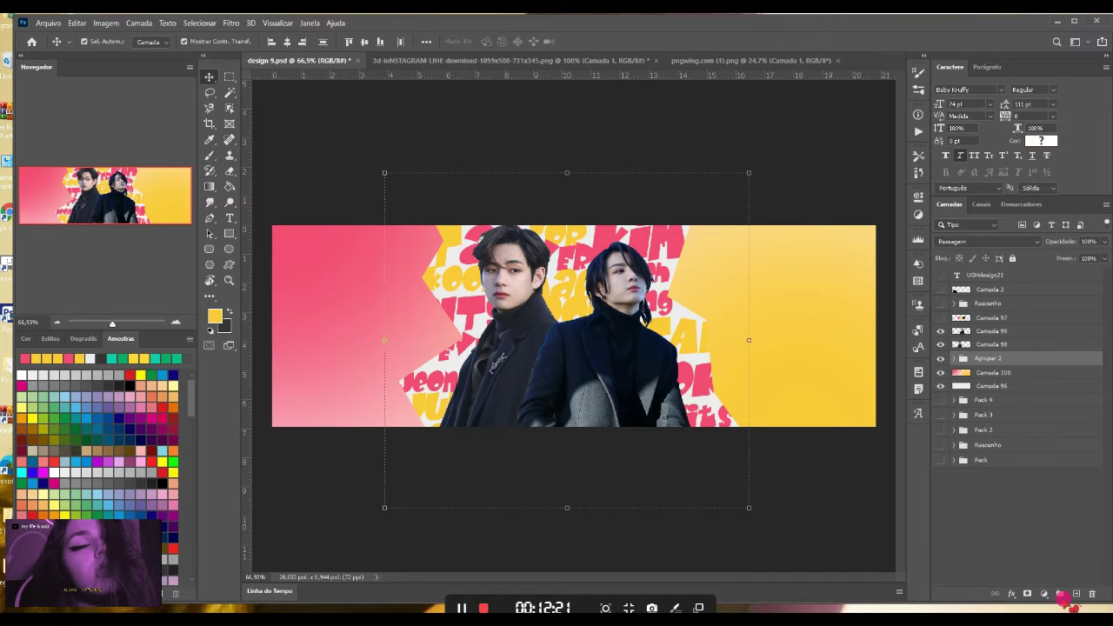
{"action": "double_click", "coordinate": [997, 360]}
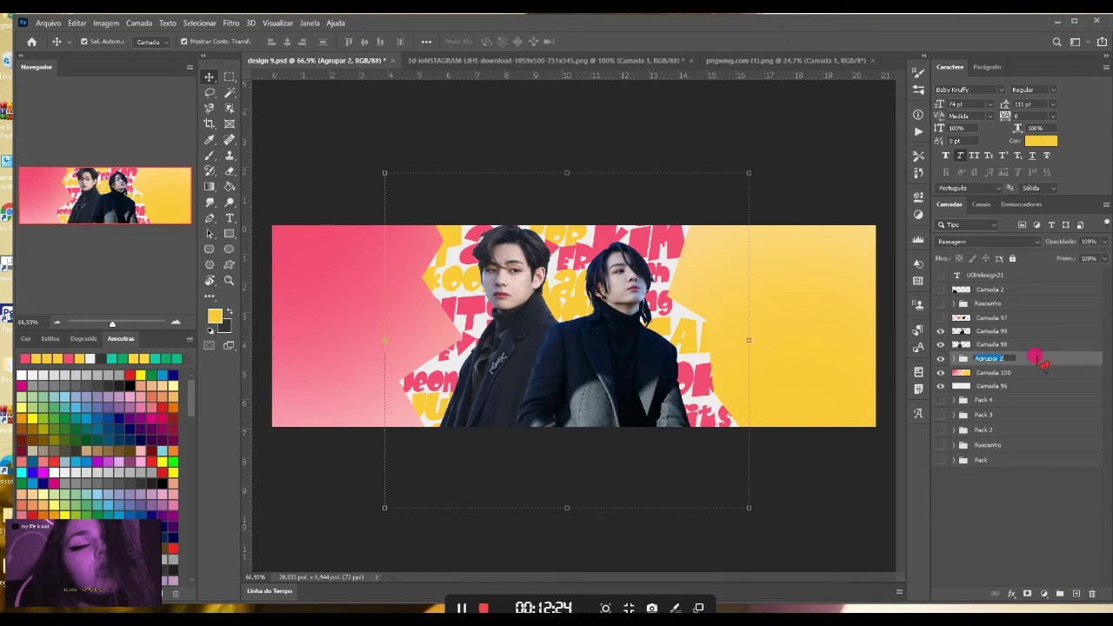
{"action": "type", "text": "FORMAS"}
- Start a dark grey text directly above the gradient layer, on the banner's pink side, in the favourite font BRUTALBY YOURS DEMO
{"action": "left_click", "coordinate": [1009, 374]}
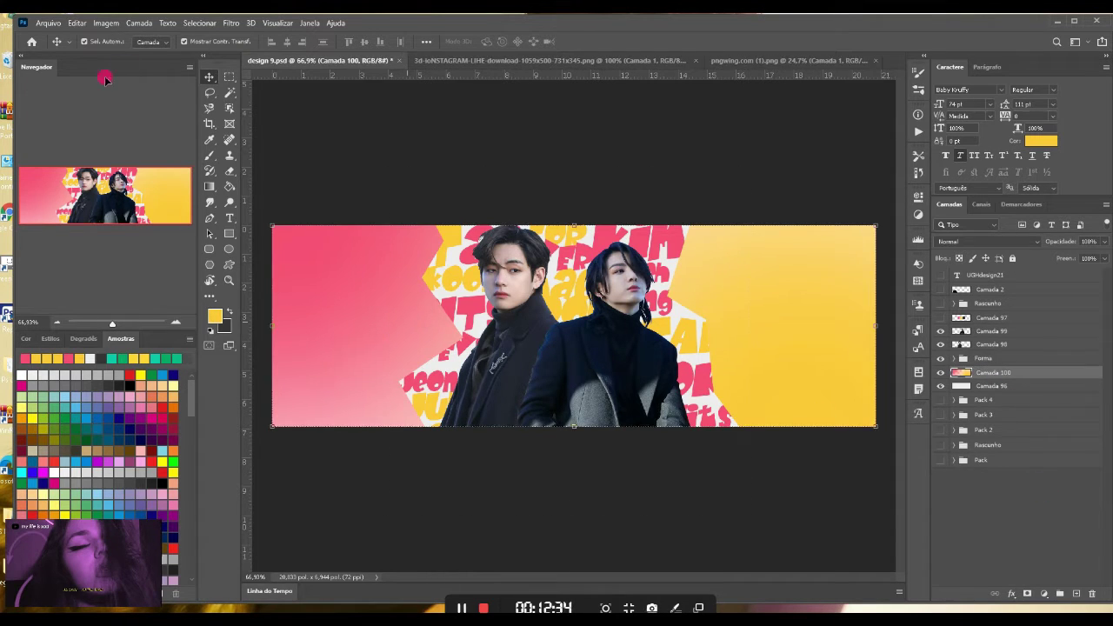
{"action": "left_click", "coordinate": [230, 219]}
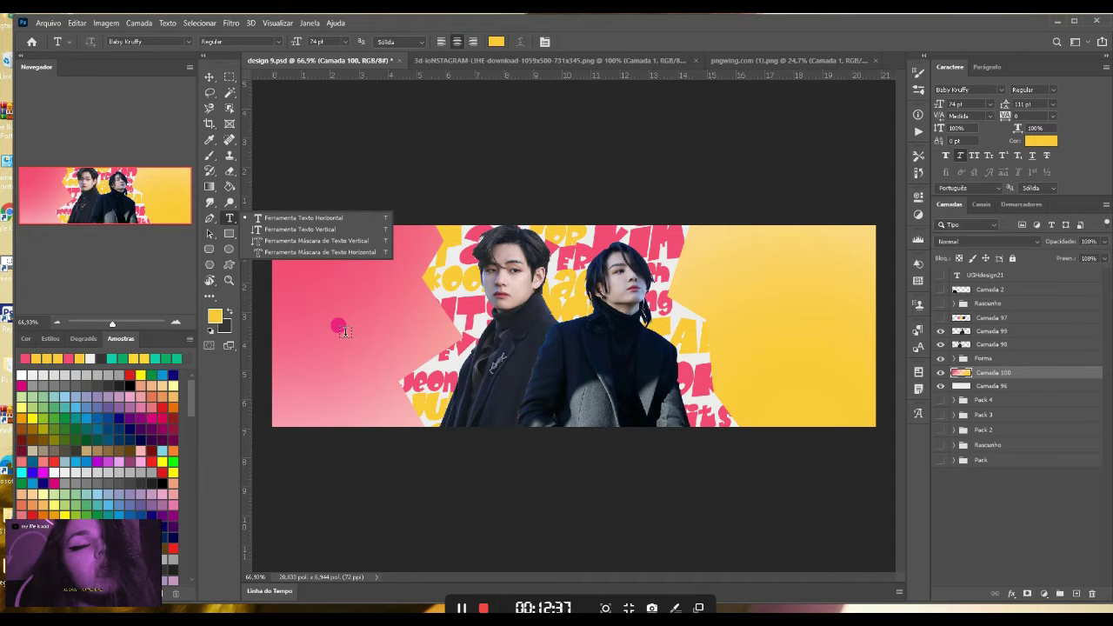
{"action": "left_click", "coordinate": [230, 311]}
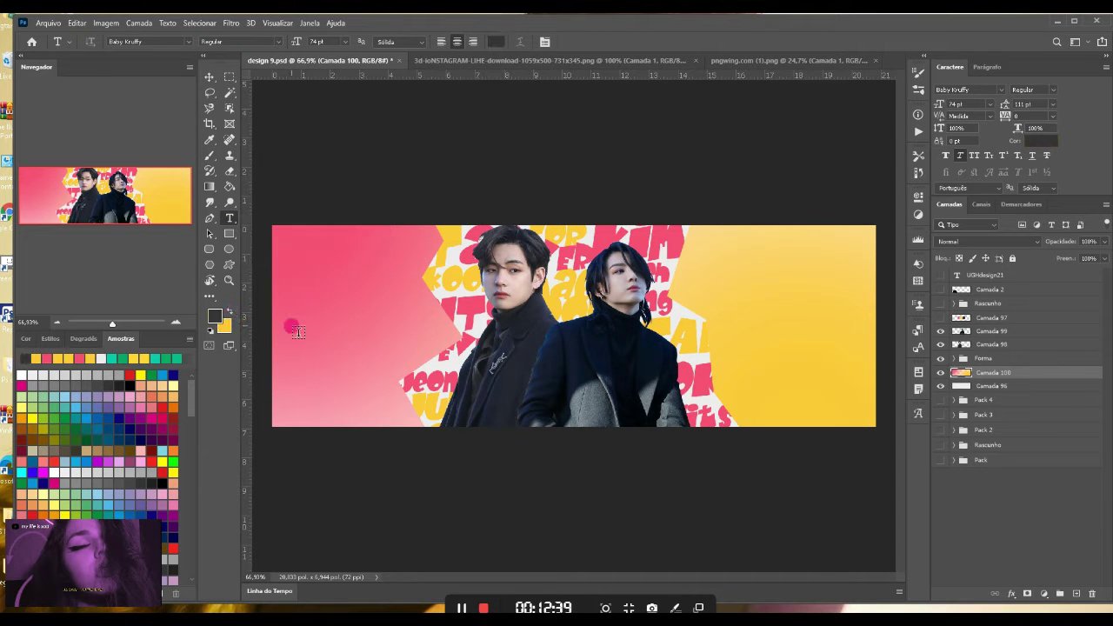
{"action": "left_click", "coordinate": [298, 332]}
{"action": "left_click", "coordinate": [189, 42]}
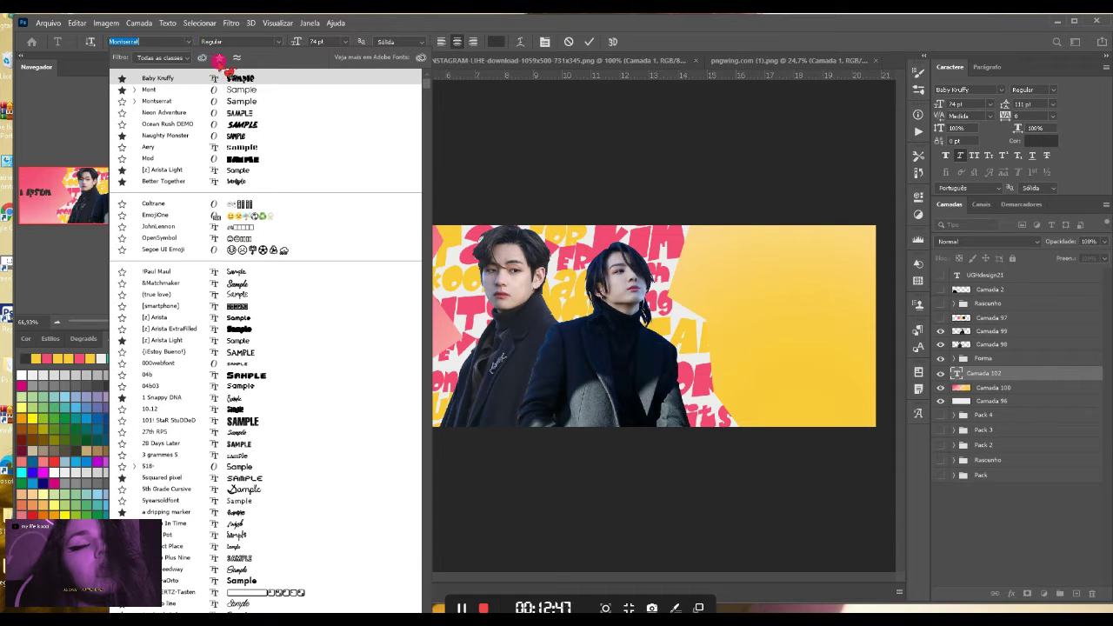
{"action": "left_click", "coordinate": [219, 57]}
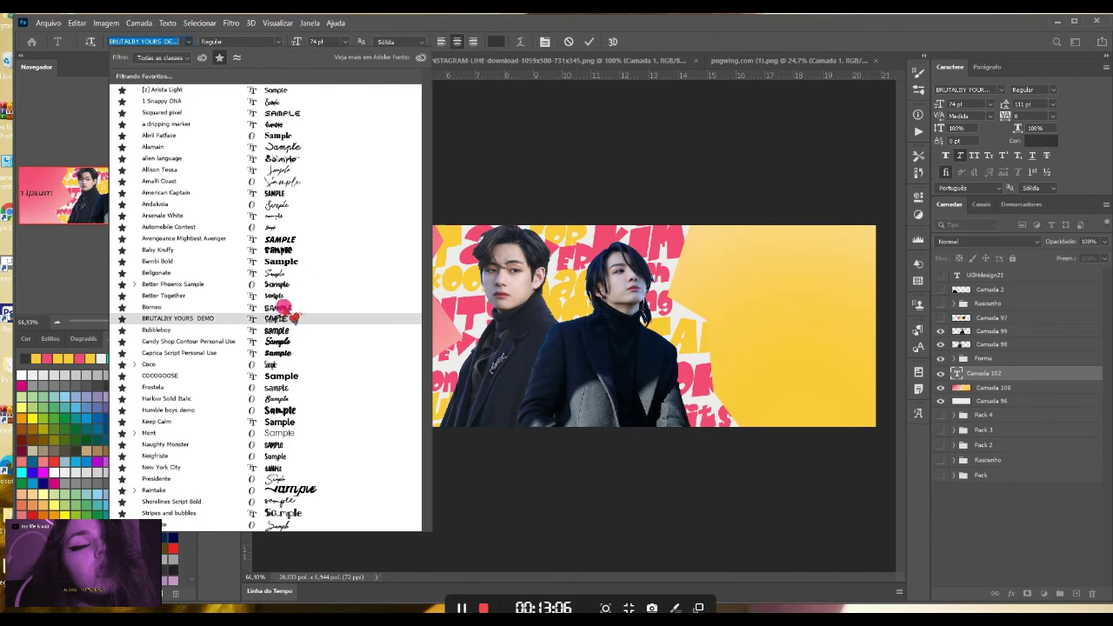
{"action": "left_click", "coordinate": [276, 319]}
{"action": "left_click_drag", "start_coordinate": [350, 349], "coordinate": [417, 357]}
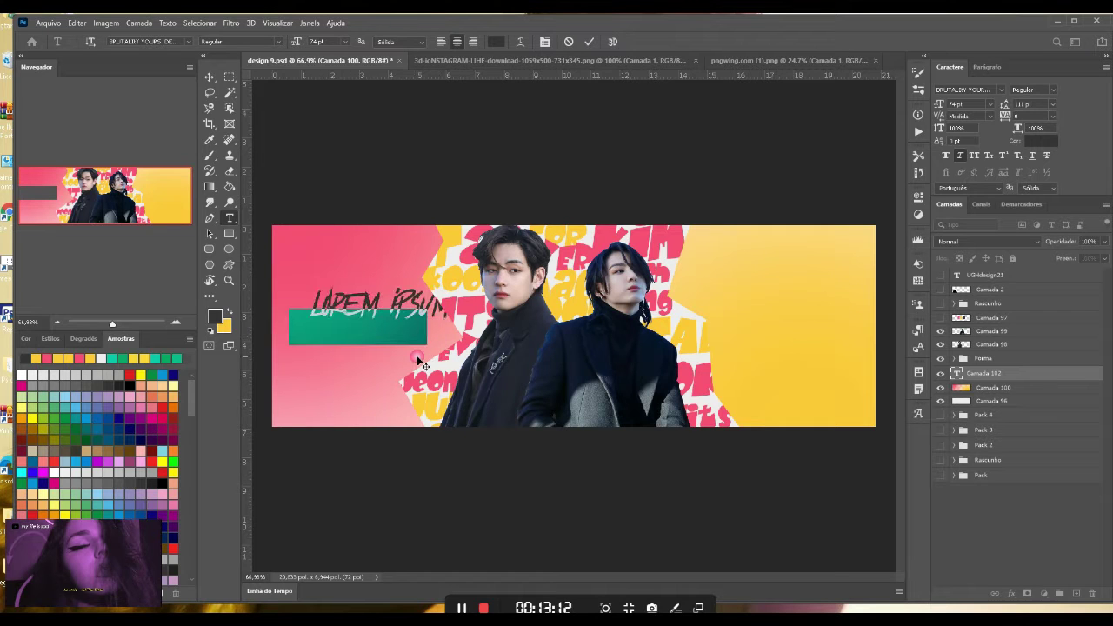
- Replace the placeholder with the words "Taekook edits" in the new dark text
{"action": "type", "text": "TA"}
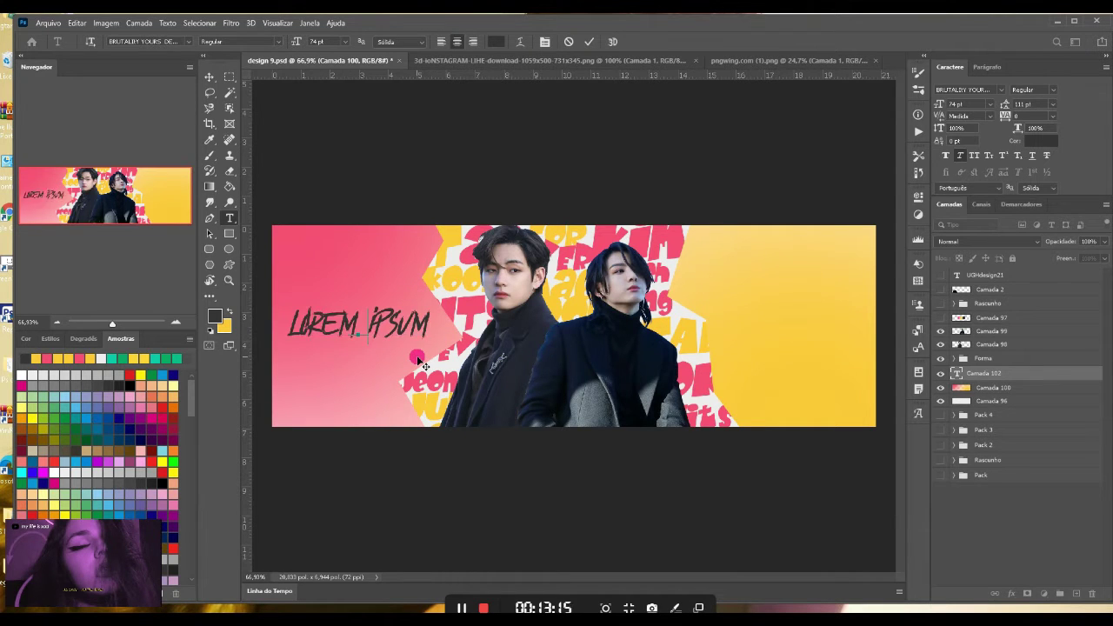
{"action": "type", "text": "E"}
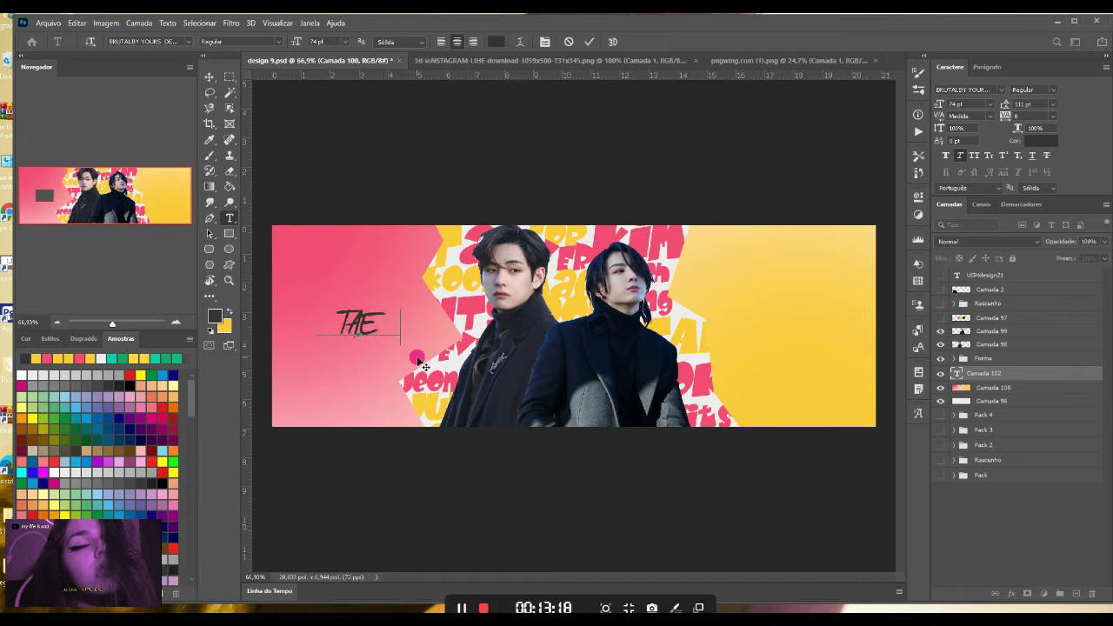
{"action": "type", "text": "KOOK"}
{"action": "right_click", "coordinate": [374, 323]}
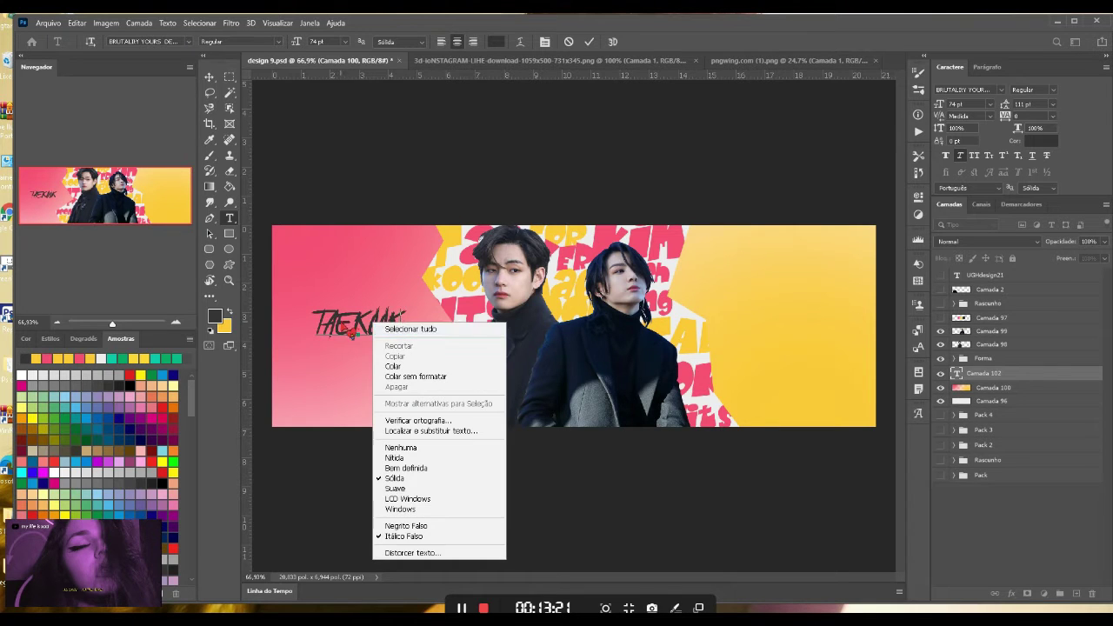
{"action": "left_click", "coordinate": [412, 323]}
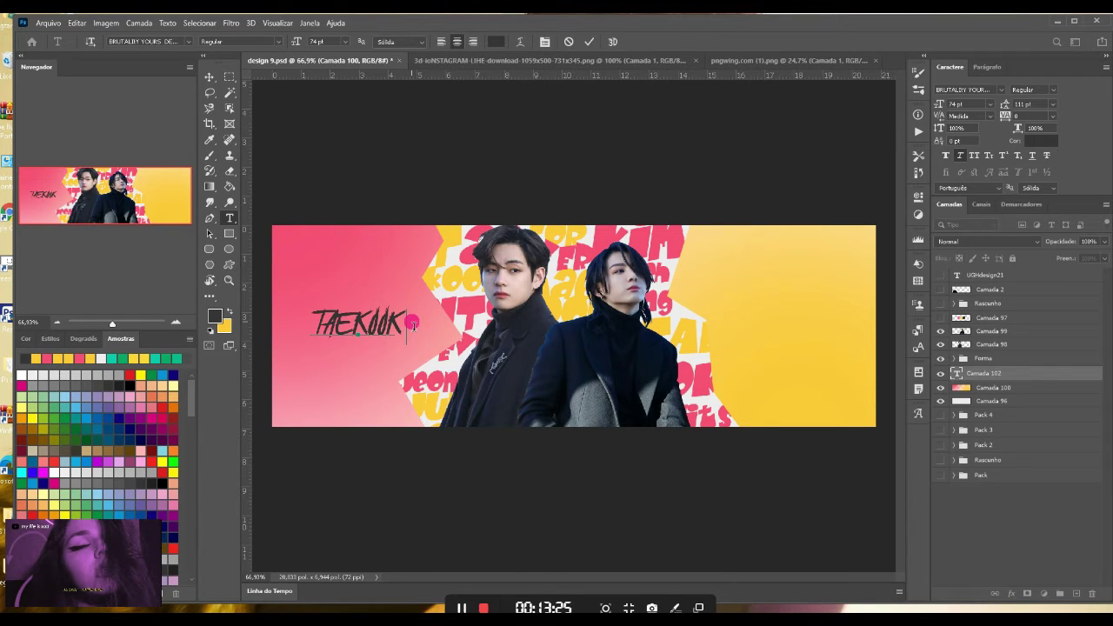
{"action": "type", "text": "!"}
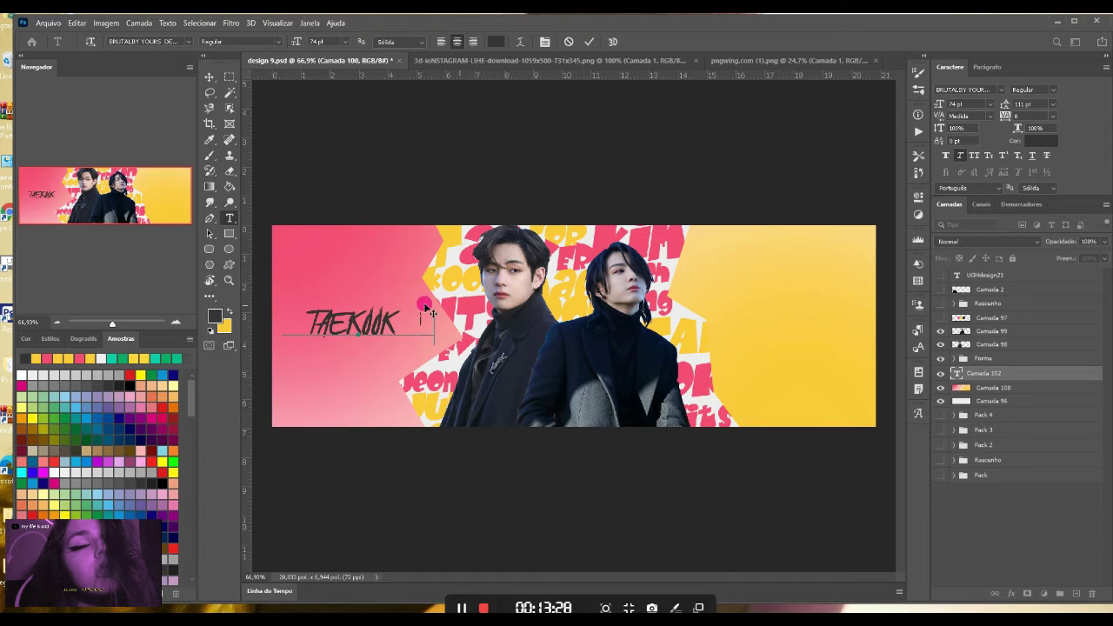
{"action": "type", "text": "EDI"}
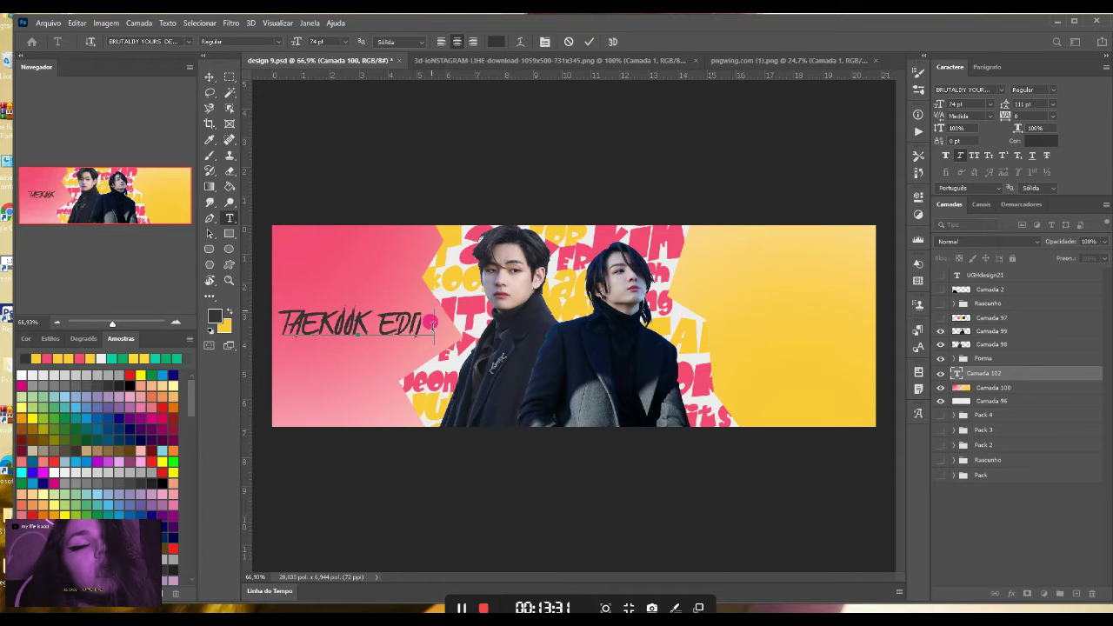
{"action": "type", "text": "TS"}
- Copy the "Taekook edits" phrase and paste it once after itself on the same line
{"action": "right_click", "coordinate": [423, 310]}
{"action": "left_click", "coordinate": [507, 315]}
{"action": "key", "text": "ctrl+c"}
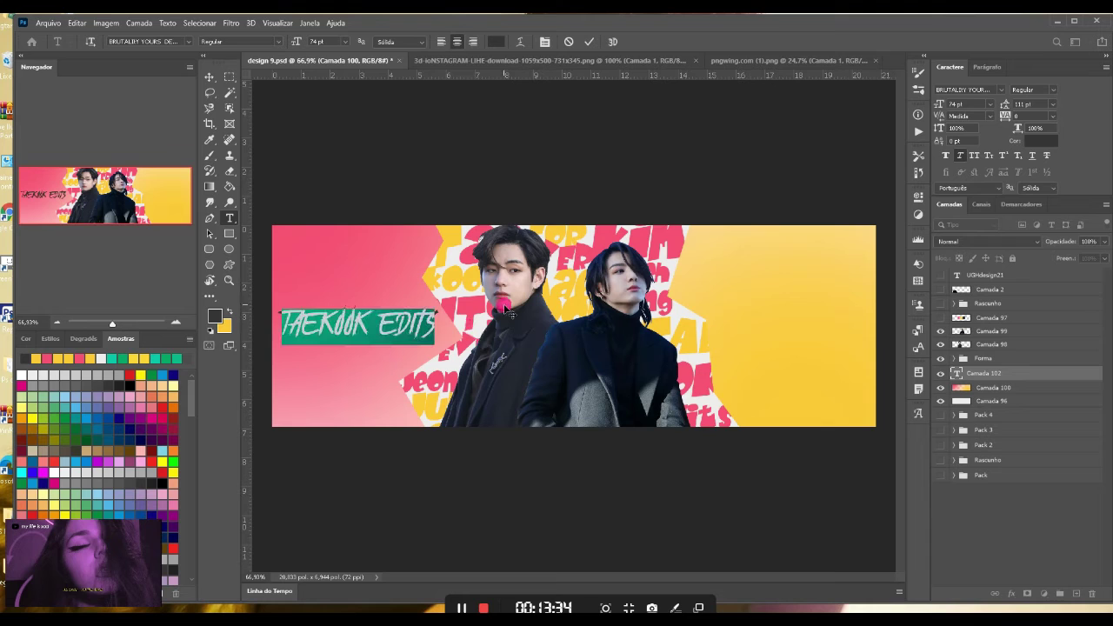
{"action": "left_click", "coordinate": [438, 328]}
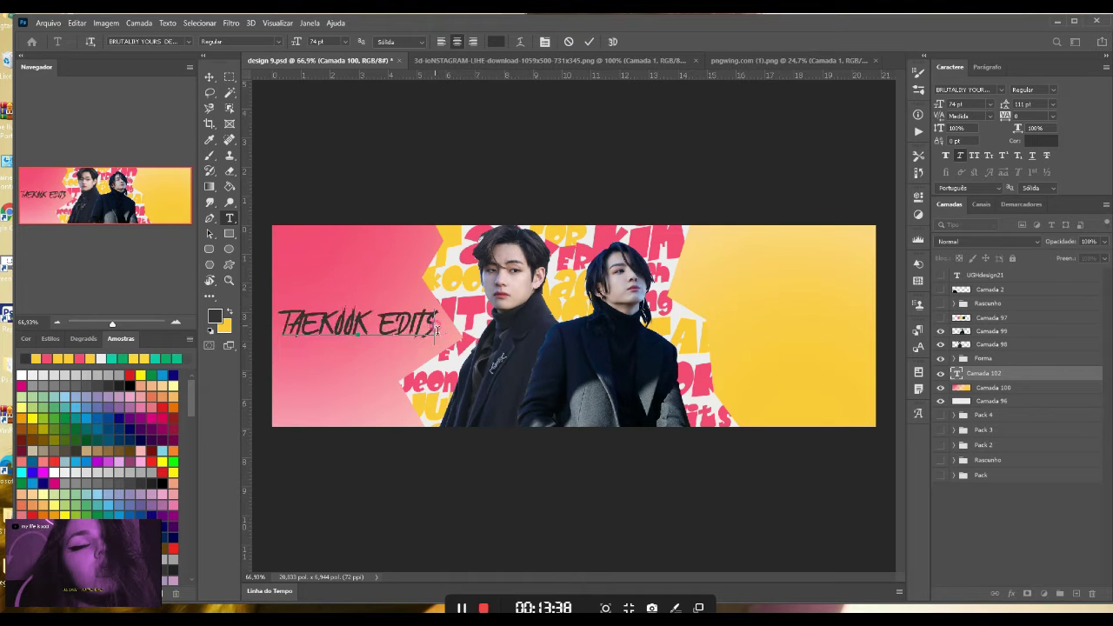
{"action": "key", "text": "ctrl+v"}
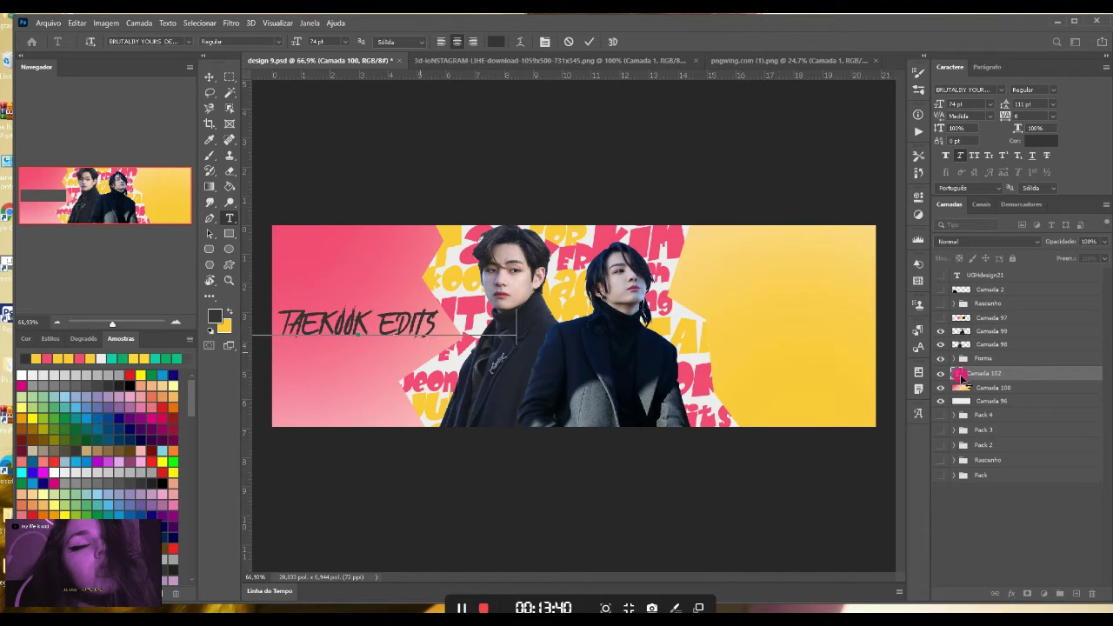
{"action": "left_click_drag", "start_coordinate": [460, 319], "coordinate": [430, 326]}
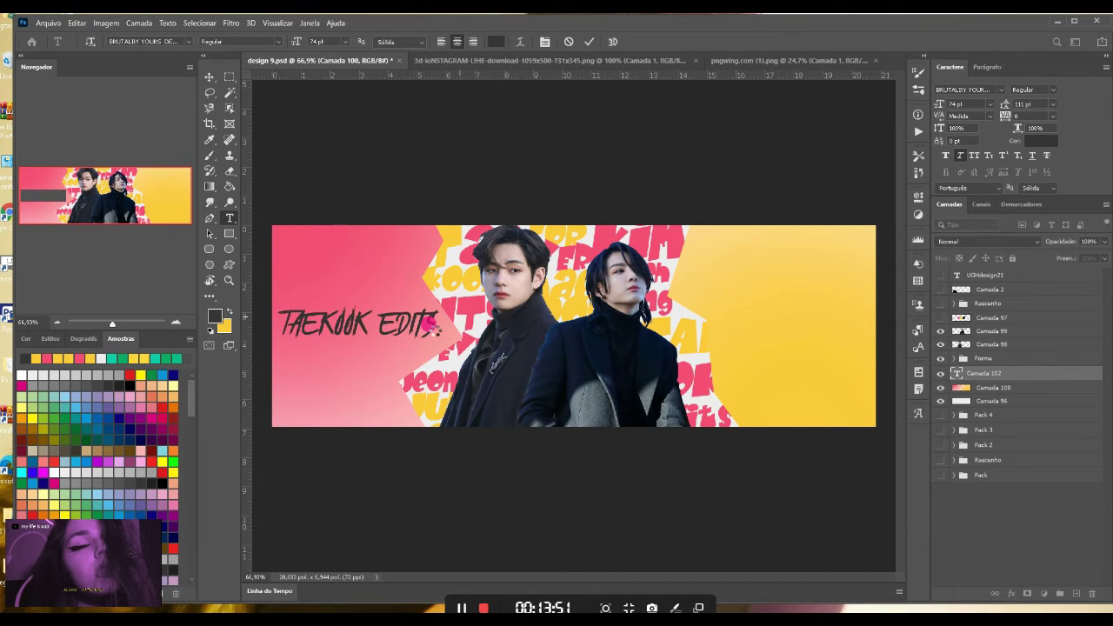
- Hide both cutouts and the Forma group, and shift the repeated "Taekook edits" line right until its beginning lies inside the banner
{"action": "key", "text": "ctrl+z"}
{"action": "key", "text": "ctrl+z"}
{"action": "key", "text": "ctrl+z"}
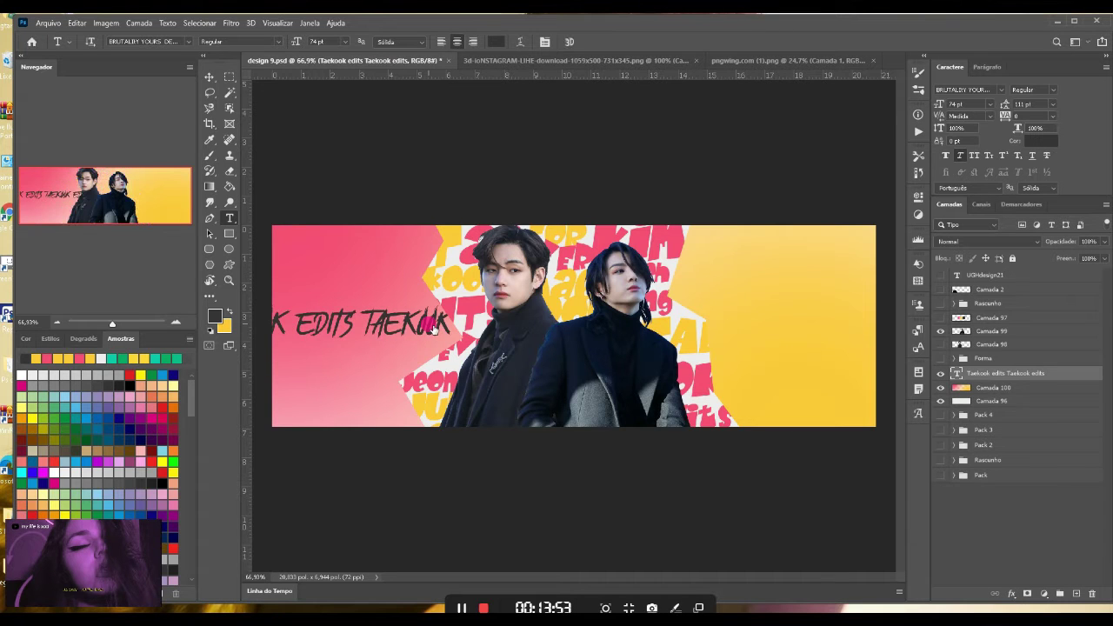
{"action": "left_click", "coordinate": [426, 325]}
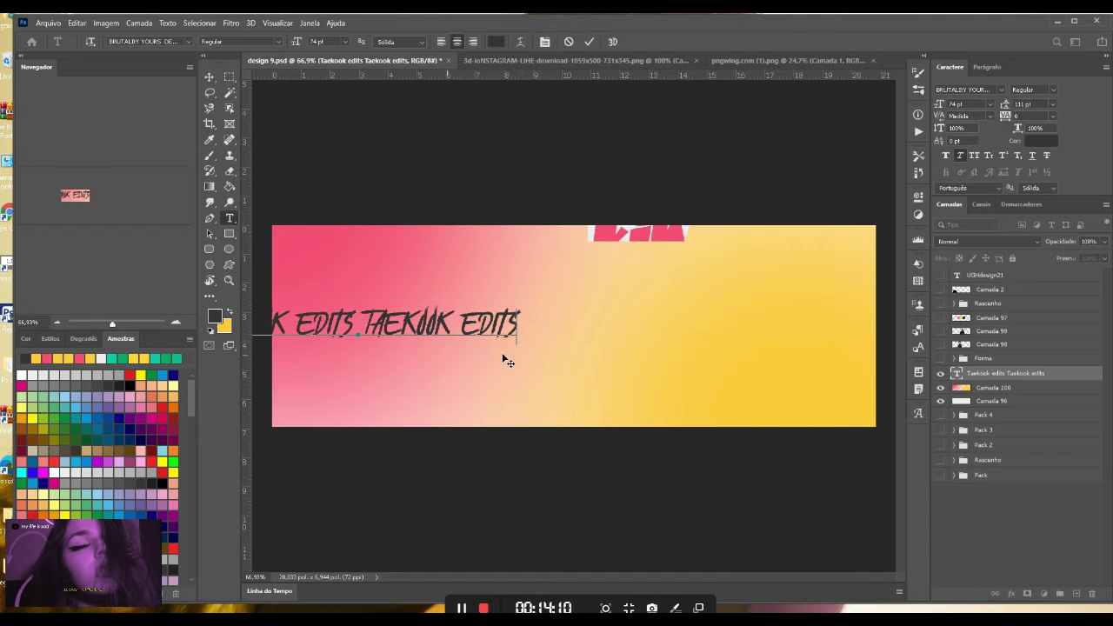
{"action": "left_click_drag", "start_coordinate": [448, 356], "coordinate": [533, 359]}
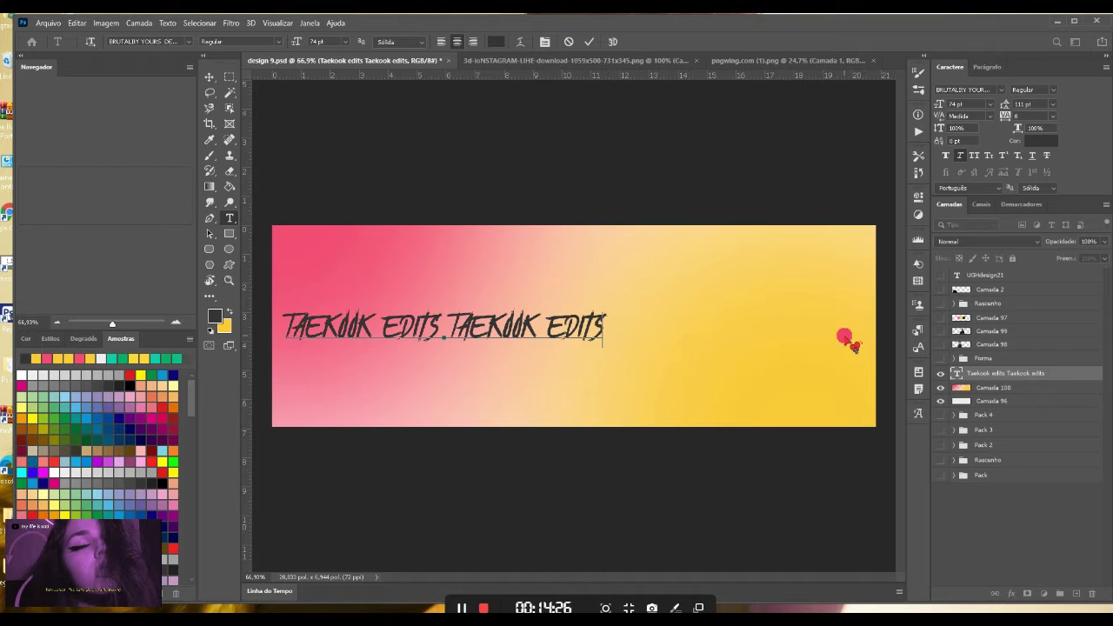
- Keep repeating the "Taekook edits" phrase on the same line until it spans the whole banner width
{"action": "type", "text": "TAEKTS"}
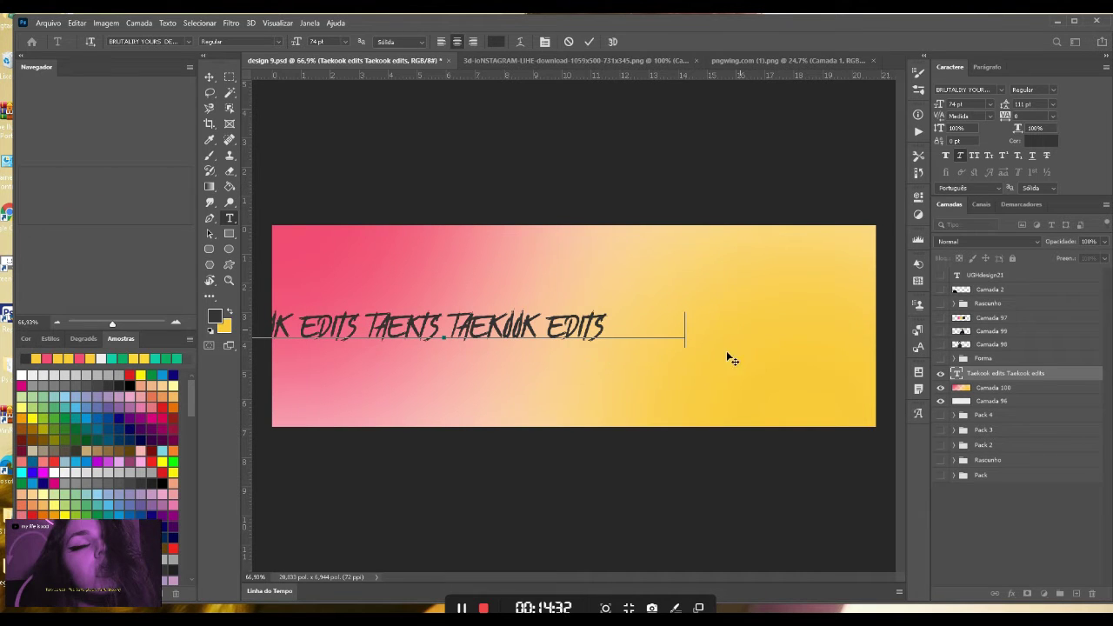
{"action": "left_click_drag", "start_coordinate": [753, 351], "coordinate": [801, 348]}
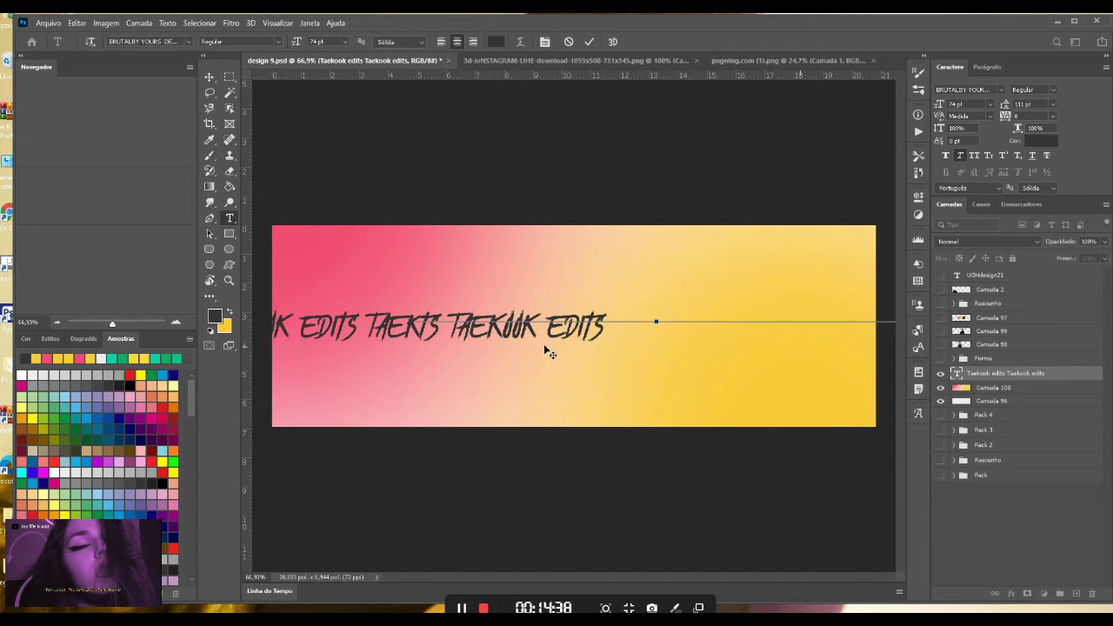
{"action": "key", "text": "ctrl+v"}
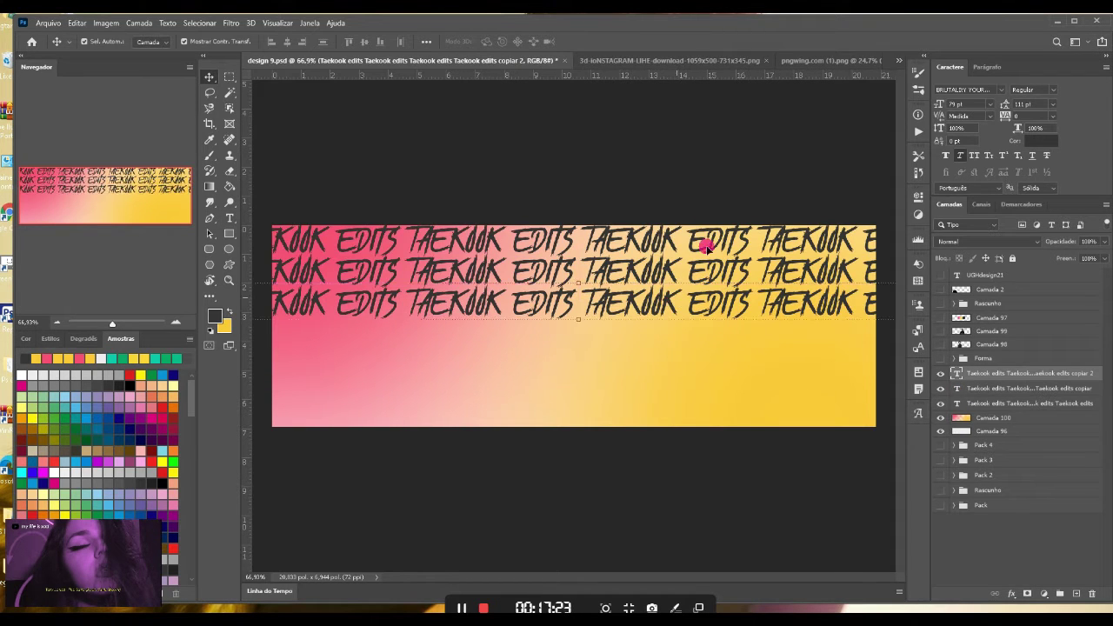
- Duplicate the "Taekook edits" rows and place the copies below, filling the banner with six evenly spaced rows
{"action": "left_click", "coordinate": [707, 247], "text": "shift"}
{"action": "key", "text": "ctrl+j"}
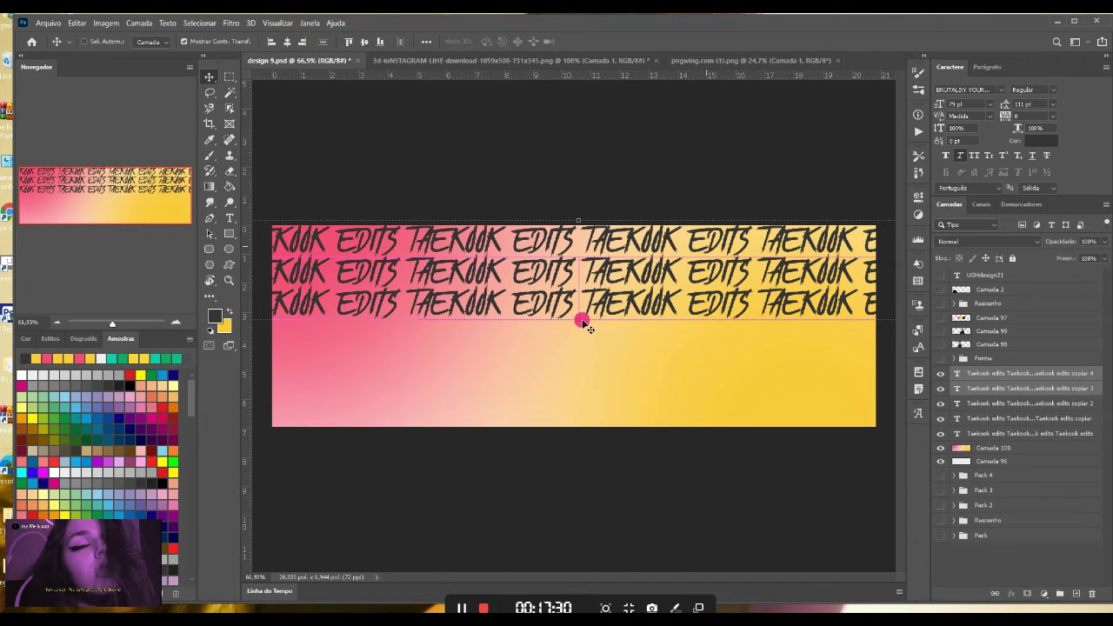
{"action": "left_click_drag", "start_coordinate": [582, 322], "coordinate": [588, 418]}
- Rasterize all six "Taekook edits" text layers and merge them into a single layer
{"action": "left_click", "coordinate": [1028, 447], "text": "shift"}
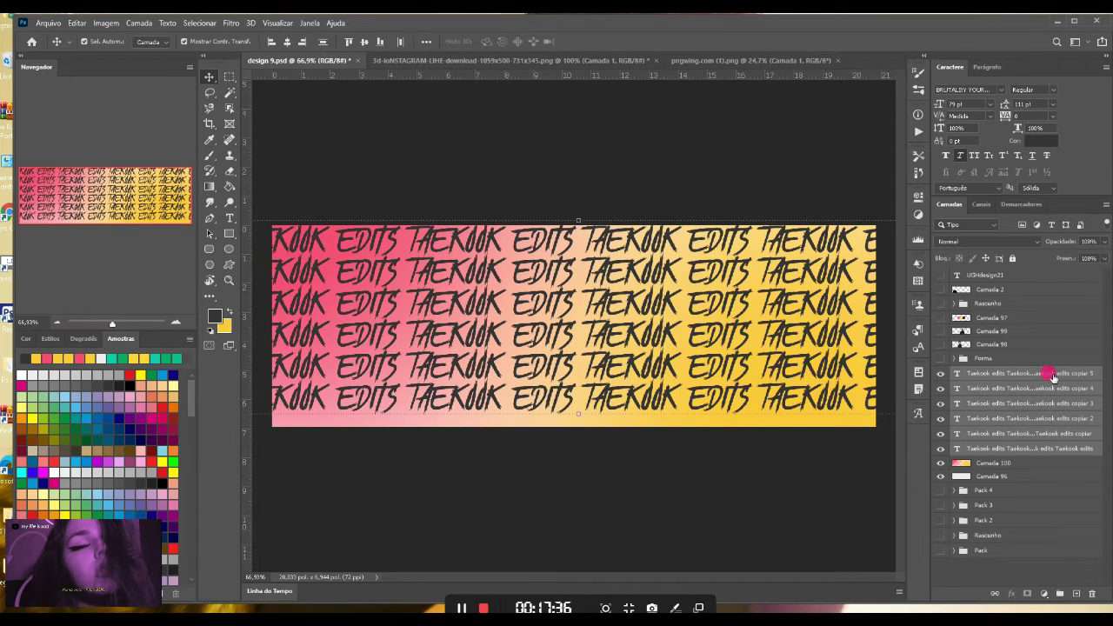
{"action": "right_click", "coordinate": [1009, 391]}
{"action": "left_click", "coordinate": [924, 269]}
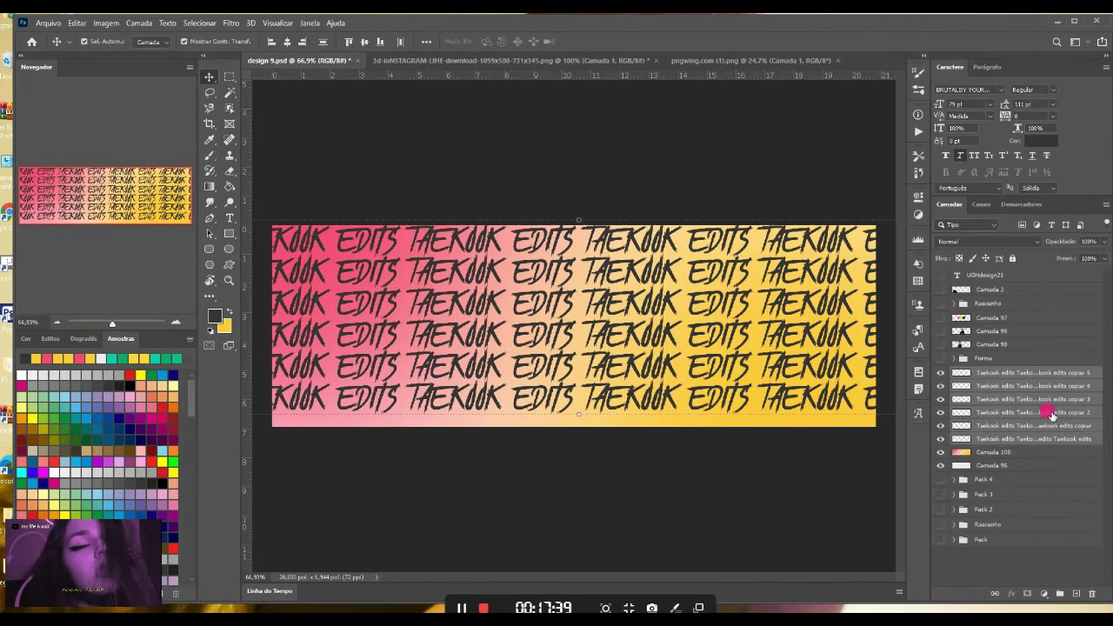
{"action": "right_click", "coordinate": [1003, 391]}
{"action": "left_click", "coordinate": [915, 469]}
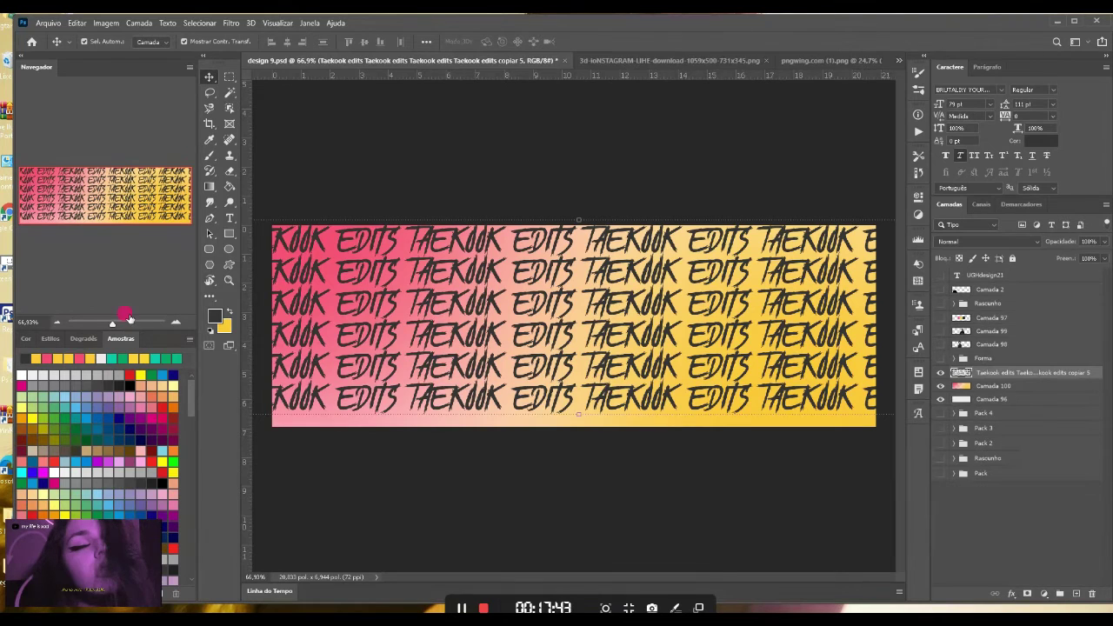
- Enlarge the merged text to about 177%, tilt it -7.94°, and position it so it covers the whole banner
{"action": "left_click_drag", "start_coordinate": [112, 324], "coordinate": [107, 324]}
{"action": "key", "text": "ctrl+t"}
{"action": "left_click_drag", "start_coordinate": [577, 380], "coordinate": [579, 424]}
{"action": "left_click_drag", "start_coordinate": [645, 216], "coordinate": [627, 199]}
{"action": "left_click_drag", "start_coordinate": [530, 262], "coordinate": [536, 230]}
{"action": "left_click_drag", "start_coordinate": [596, 427], "coordinate": [598, 439]}
{"action": "left_click_drag", "start_coordinate": [615, 379], "coordinate": [627, 374]}
{"action": "key", "text": "Return"}
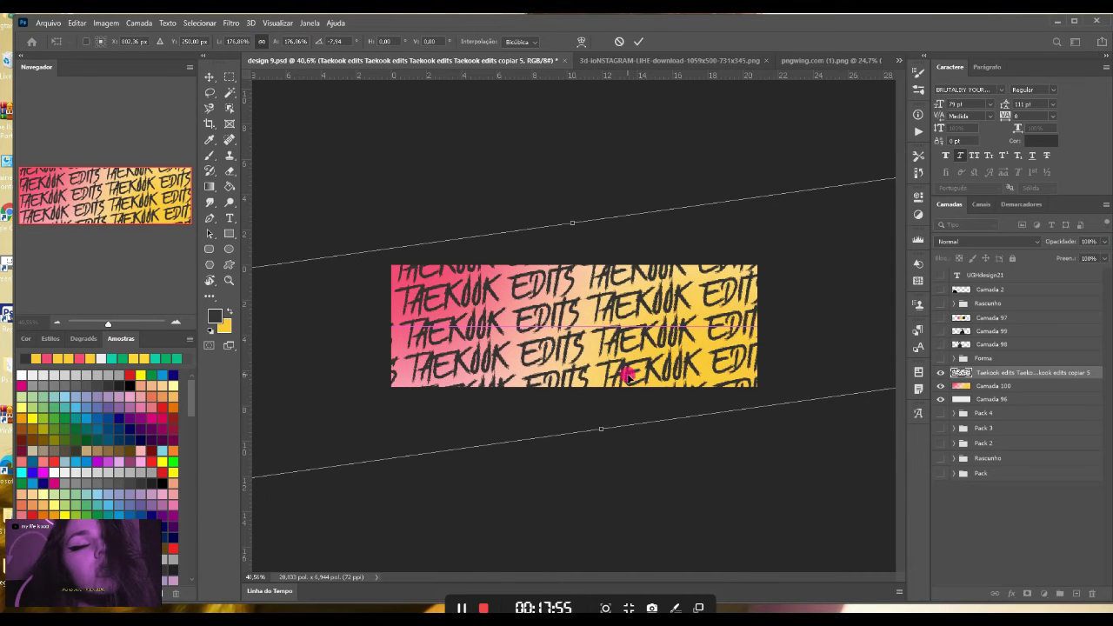
{"action": "key", "text": "Return"}
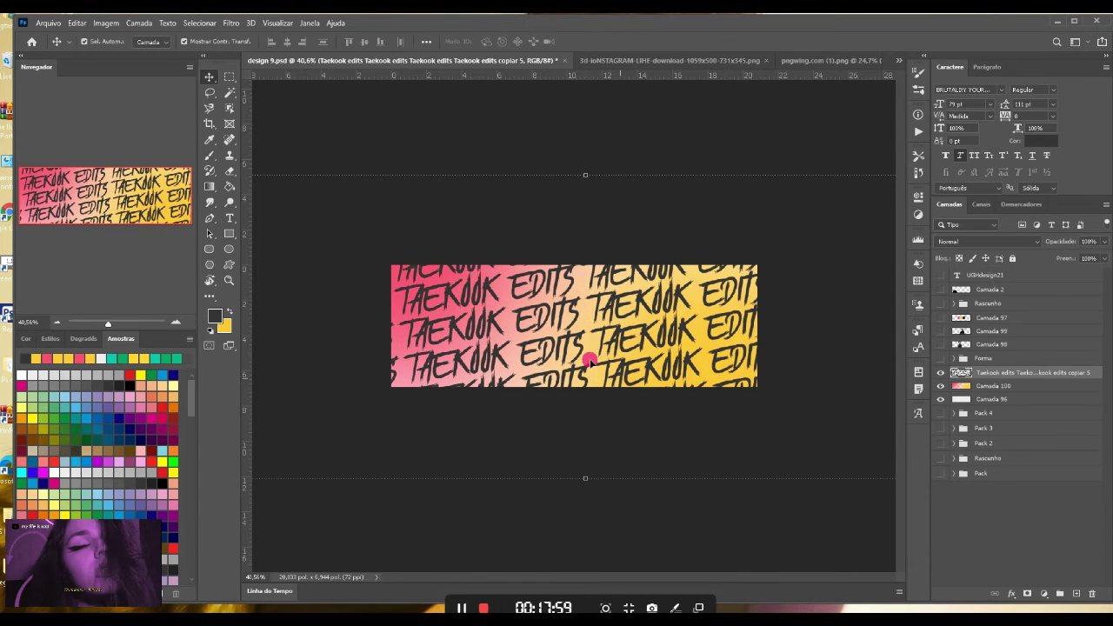
- Show the Forma group and both cutouts, Camada 98 and Camada 99, over the tilted text
{"action": "scroll", "coordinate": [651, 413], "scroll_direction": "up", "scroll_amount": 2}
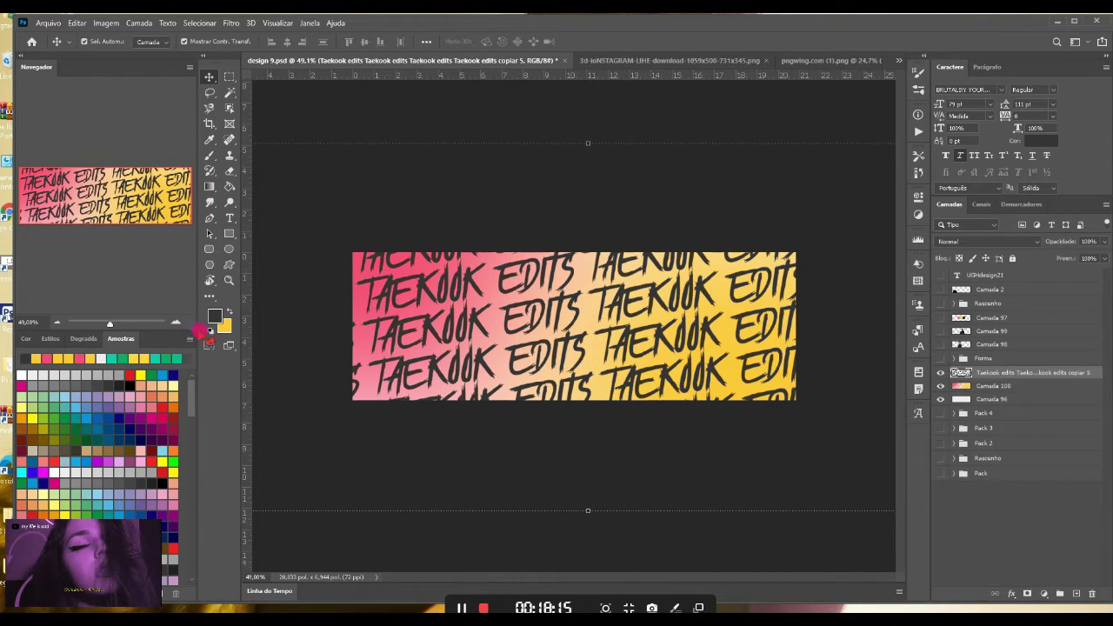
{"action": "key", "text": "ctrl+plus"}
{"action": "key", "text": "ctrl+plus"}
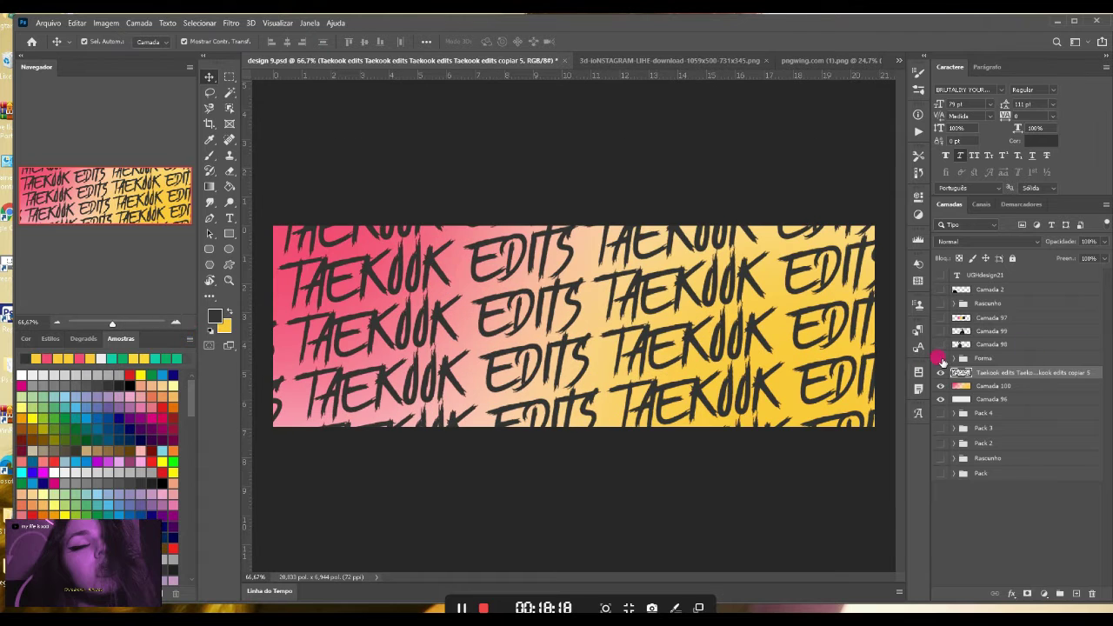
{"action": "left_click_drag", "start_coordinate": [940, 331], "coordinate": [940, 345]}
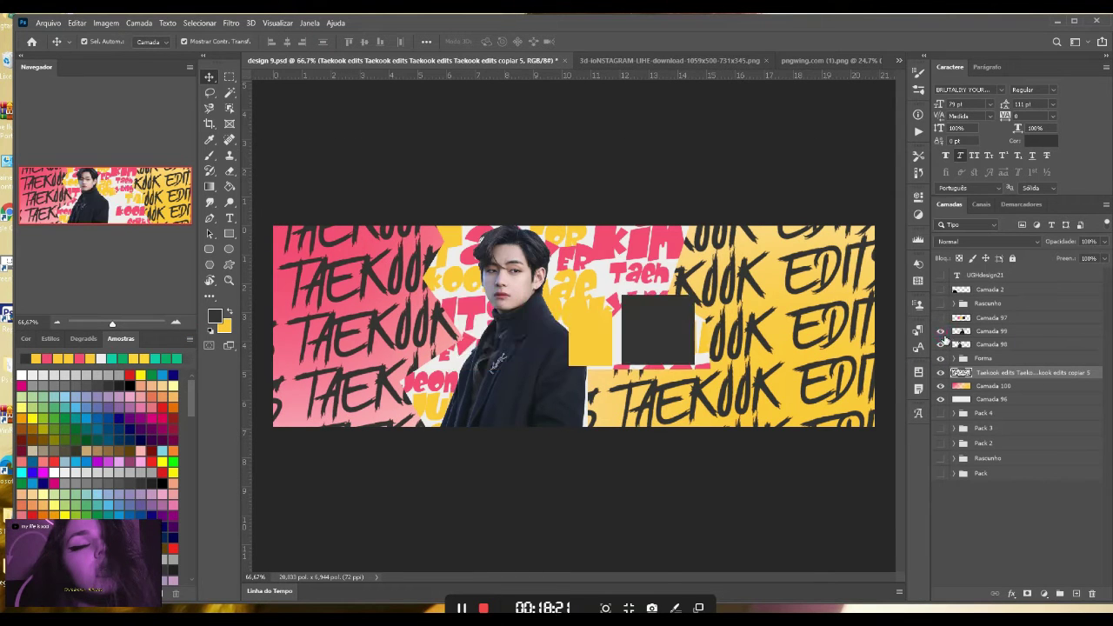
- Add a Hue/Saturation adjustment clipped to the front cutout, Camada 99, with saturation -100
{"action": "left_click", "coordinate": [550, 359]}
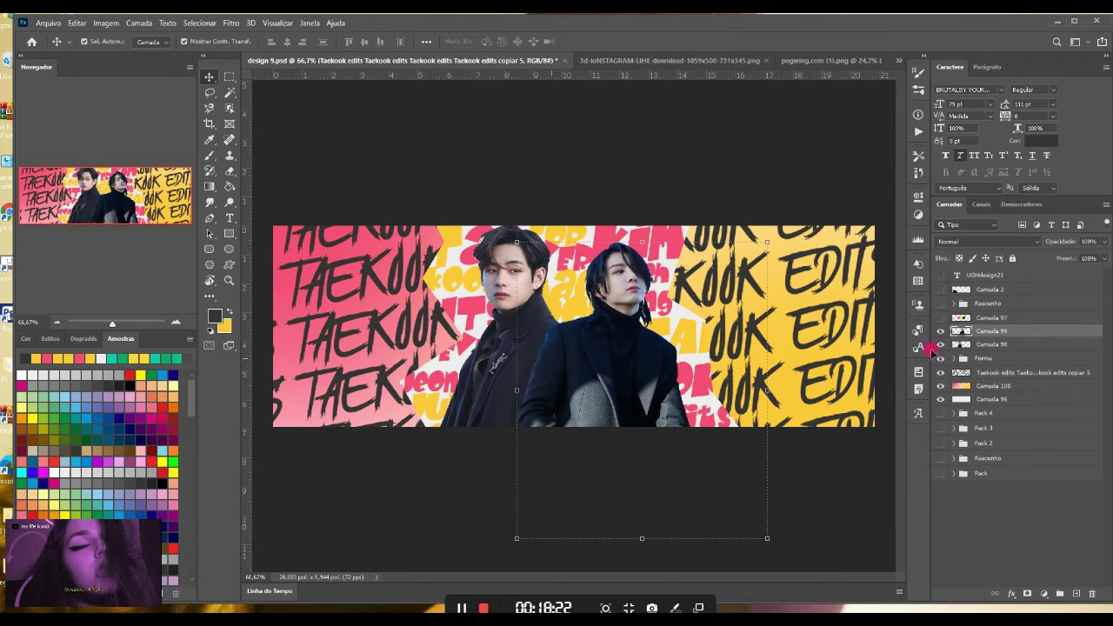
{"action": "left_click", "coordinate": [921, 213]}
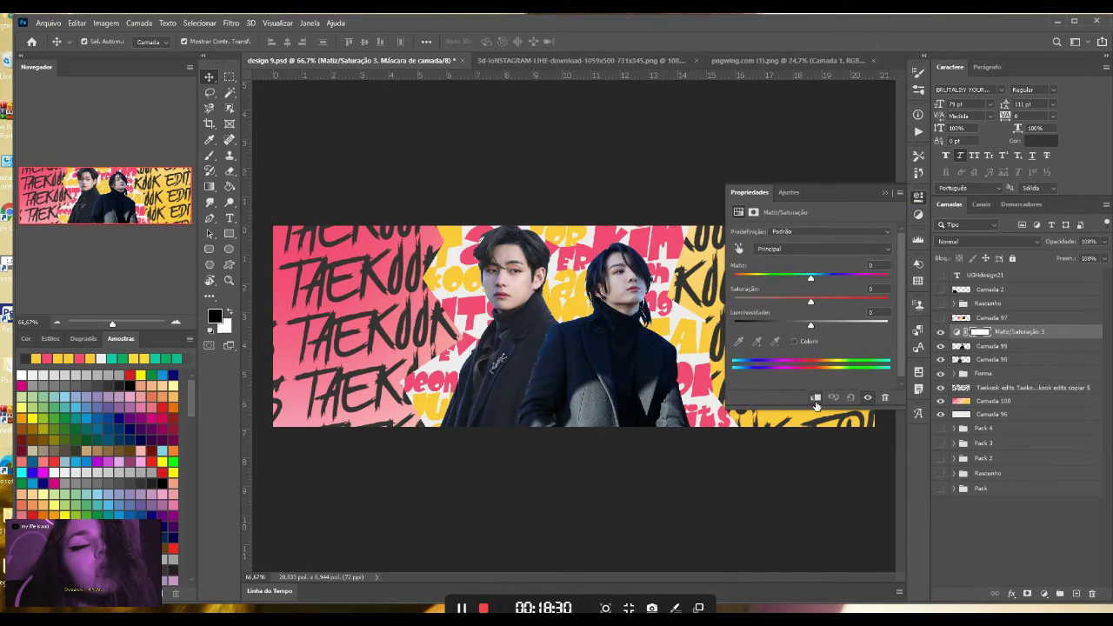
{"action": "left_click", "coordinate": [815, 397]}
{"action": "left_click_drag", "start_coordinate": [809, 302], "coordinate": [709, 306]}
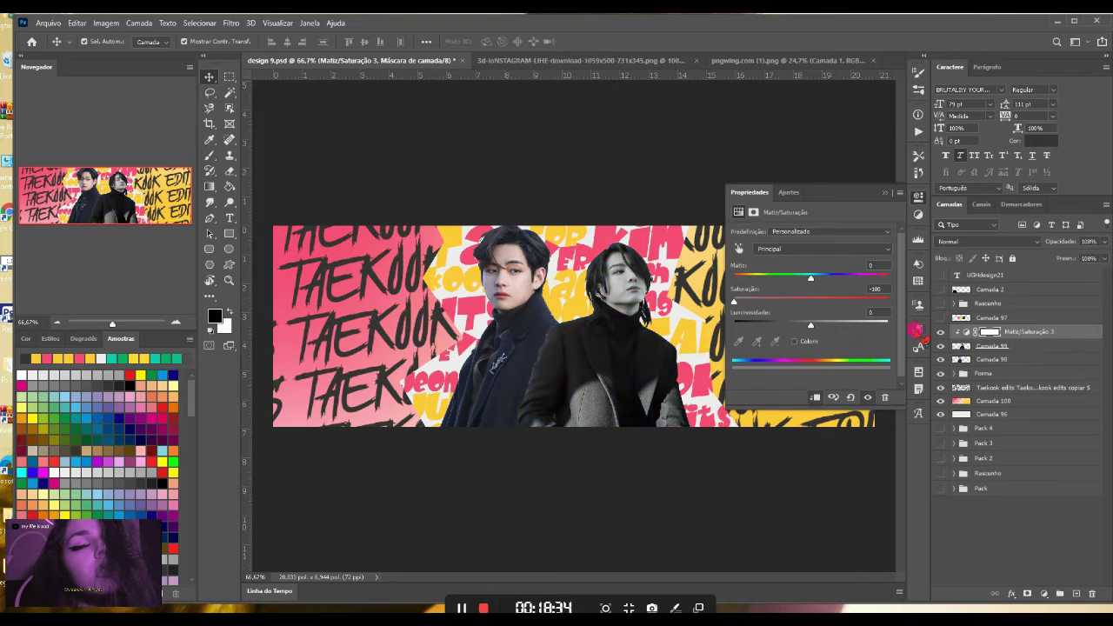
{"action": "left_click", "coordinate": [919, 198]}
- Add a second Hue/Saturation adjustment directly above Camada 99 and set its saturation to -100
{"action": "left_click", "coordinate": [972, 347]}
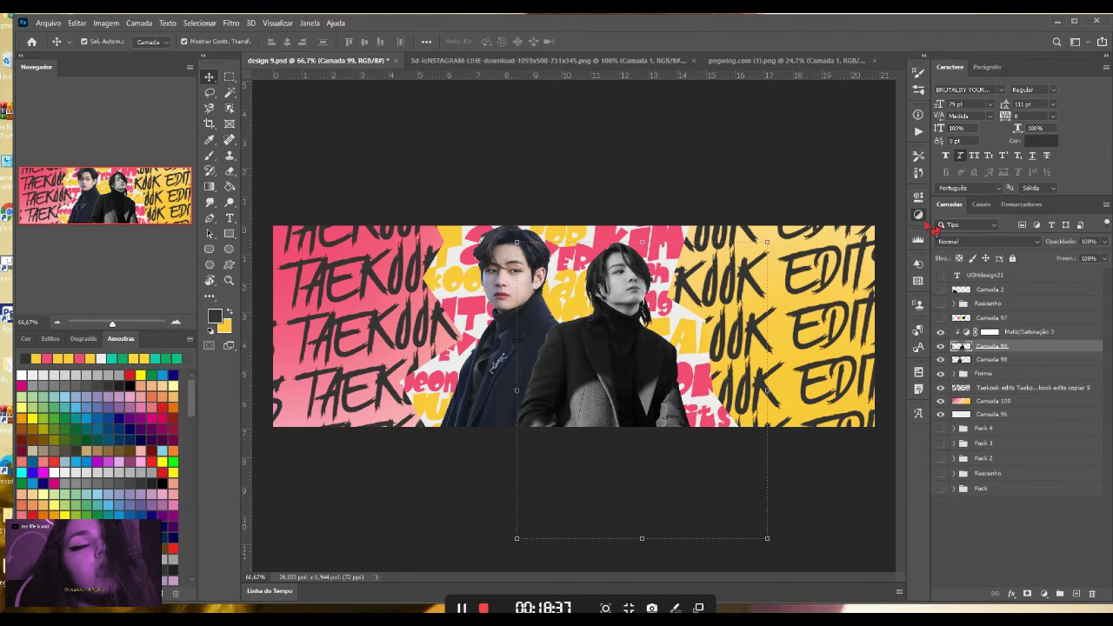
{"action": "left_click", "coordinate": [919, 215]}
{"action": "left_click", "coordinate": [751, 236]}
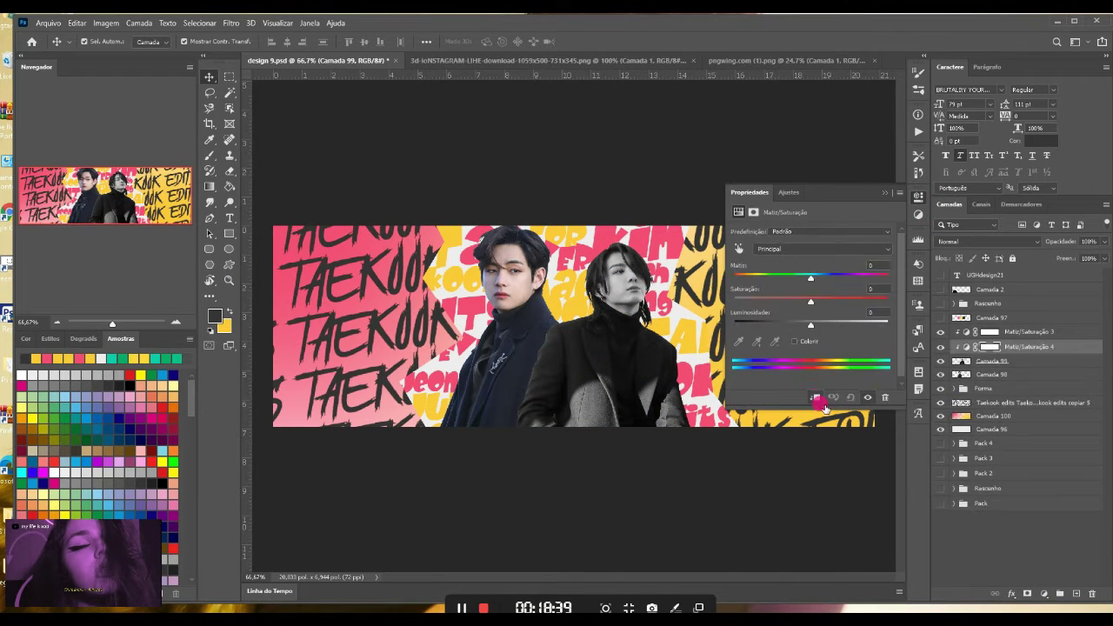
{"action": "left_click_drag", "start_coordinate": [809, 302], "coordinate": [725, 300]}
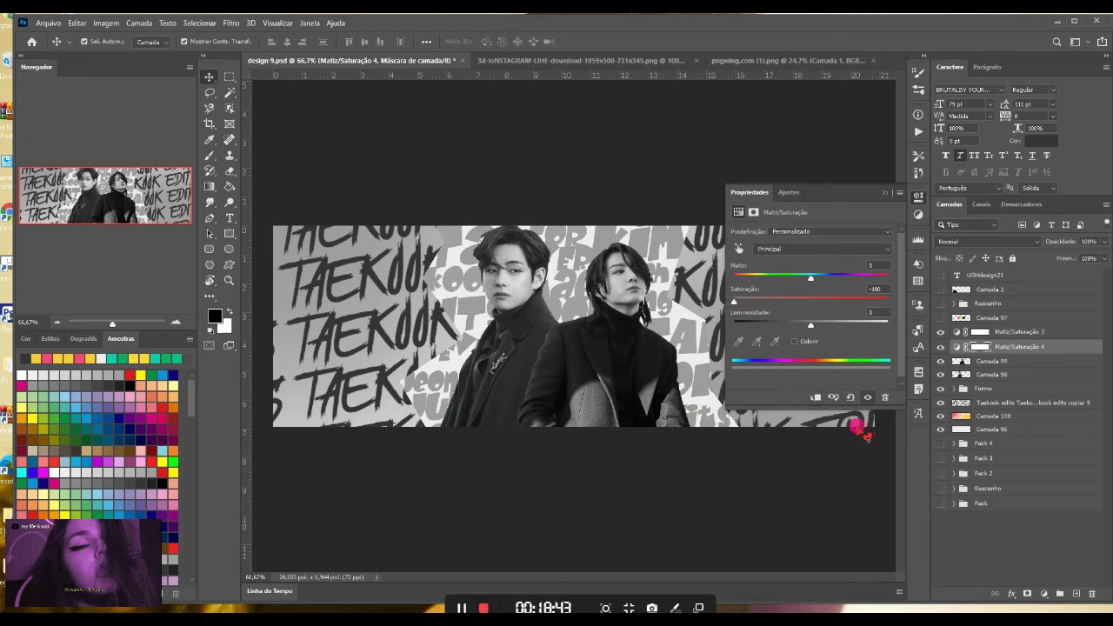
{"action": "left_click", "coordinate": [818, 397]}
{"action": "left_click", "coordinate": [918, 197]}
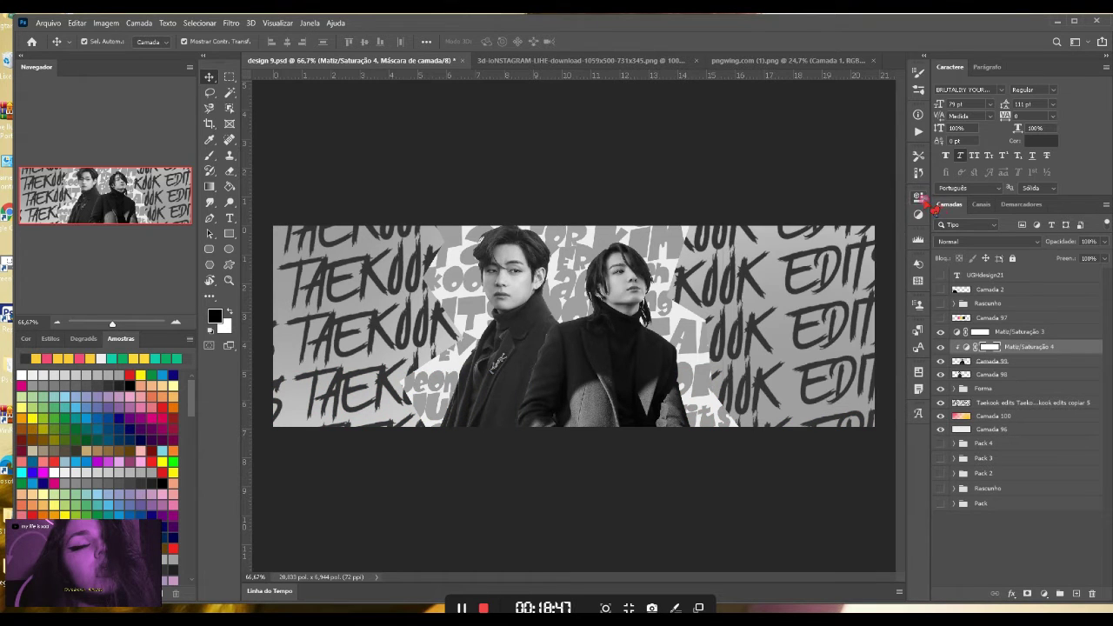
- Clip one Hue/Saturation adjustment to each of the two cutouts, and group the cutouts and adjustments as Png's
{"action": "left_click_drag", "start_coordinate": [1019, 347], "coordinate": [1013, 369]}
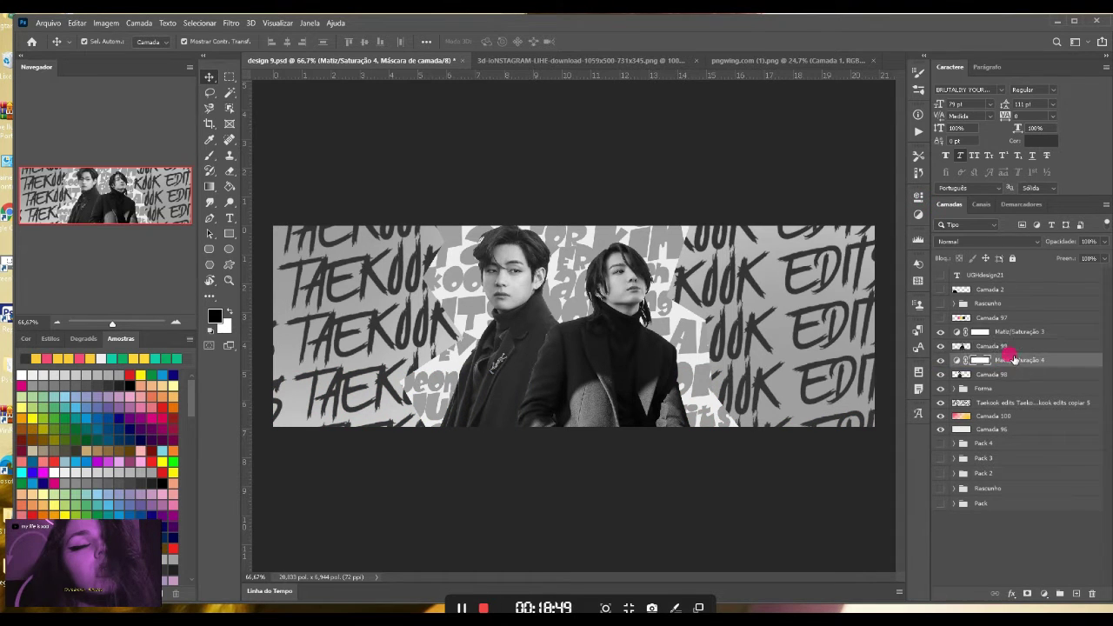
{"action": "right_click", "coordinate": [1010, 360]}
{"action": "left_click", "coordinate": [950, 344]}
{"action": "right_click", "coordinate": [946, 336]}
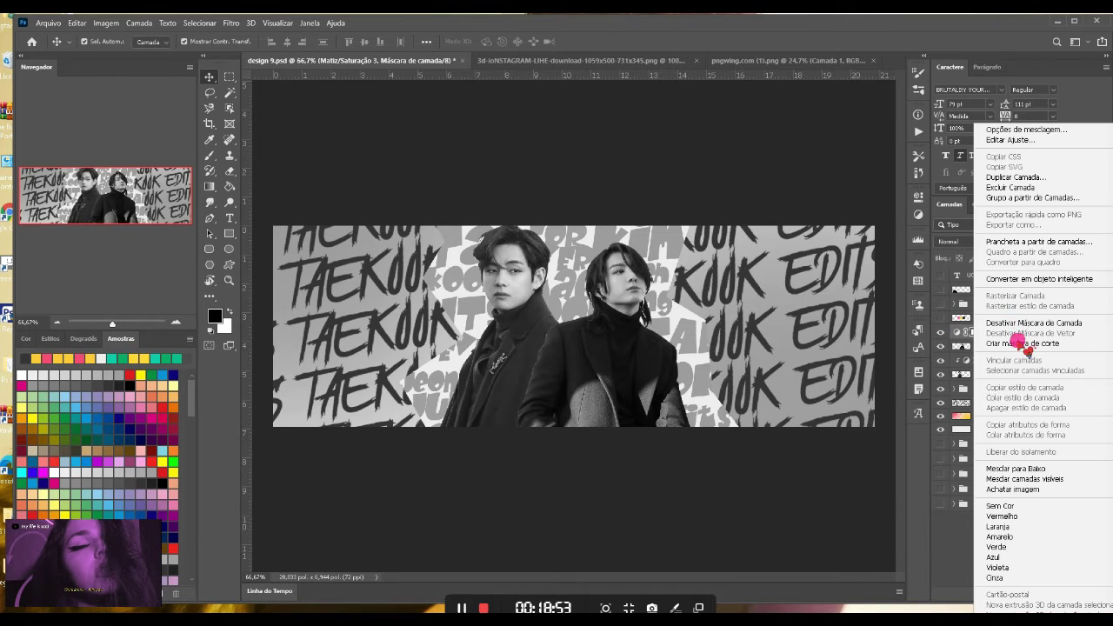
{"action": "left_click", "coordinate": [965, 346]}
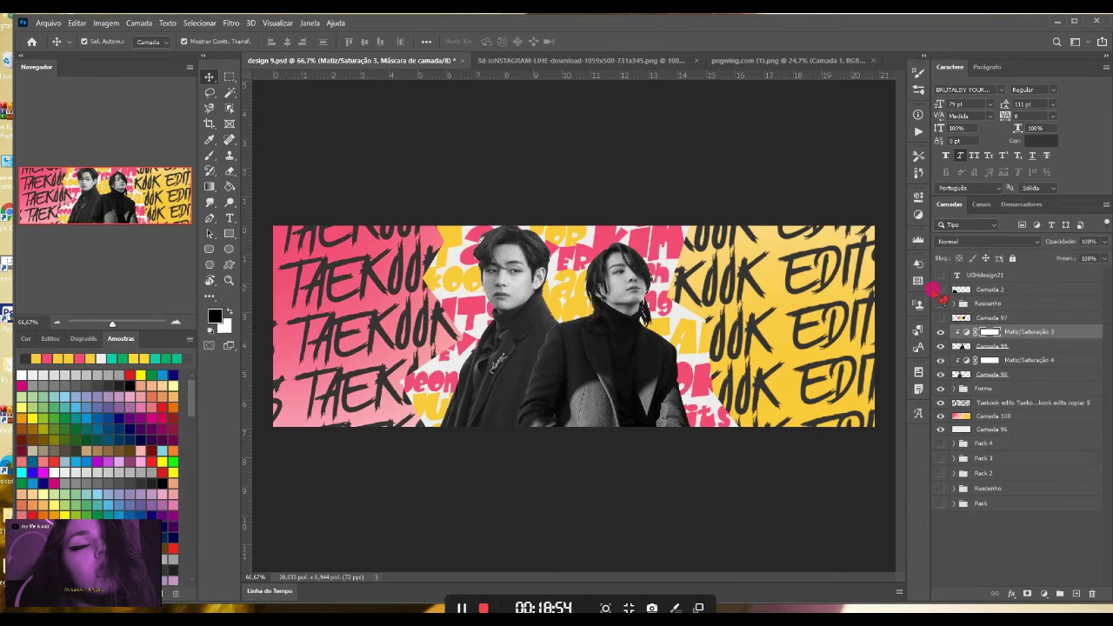
{"action": "left_click", "coordinate": [998, 377]}
{"action": "key", "text": "ctrl+g"}
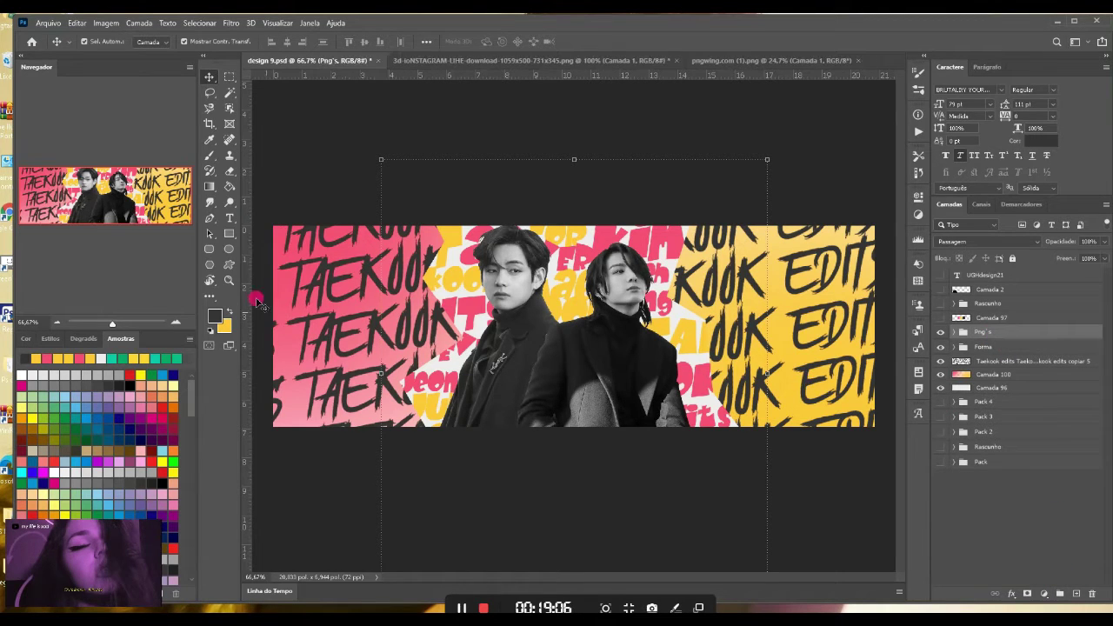
- Set the merged text layer's blend mode to Luz Indireta and its opacity to 41%
{"action": "left_click", "coordinate": [1037, 364]}
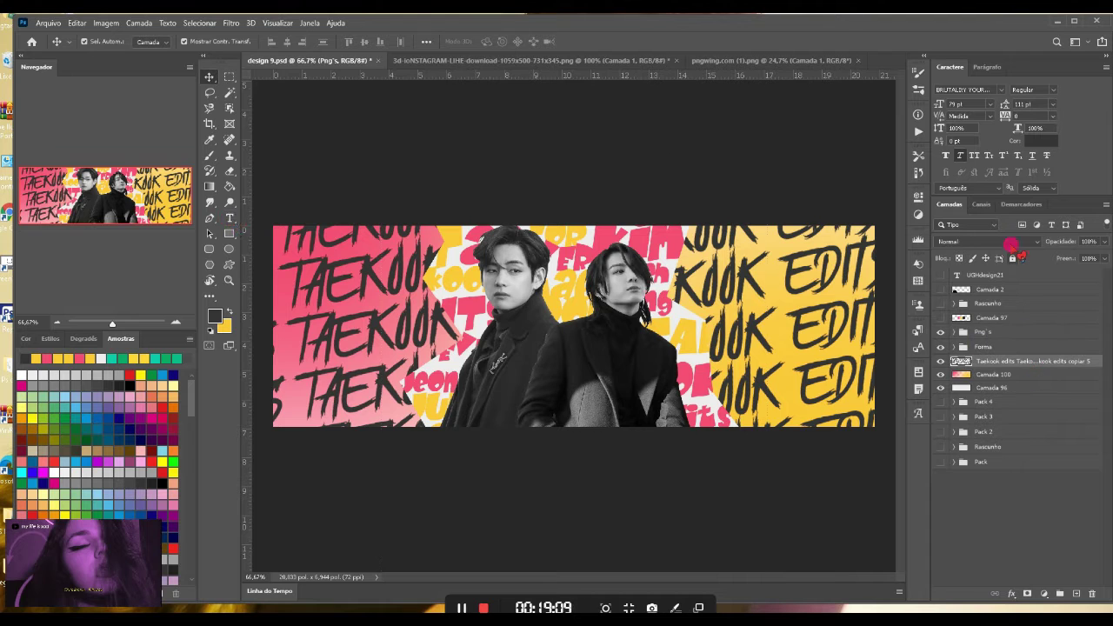
{"action": "left_click", "coordinate": [991, 241]}
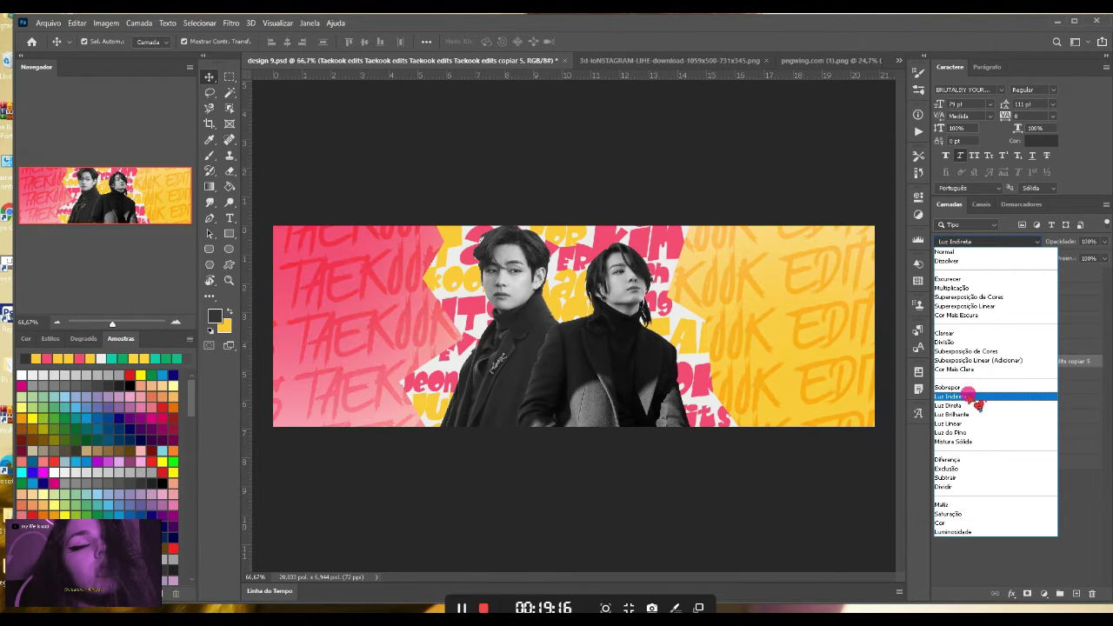
{"action": "left_click", "coordinate": [974, 396]}
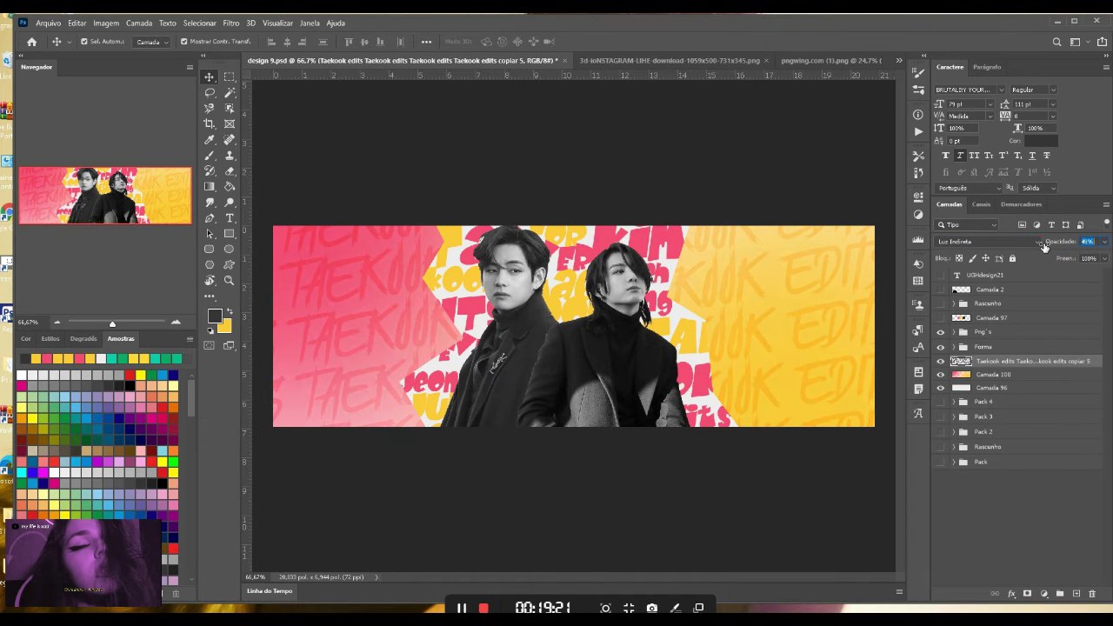
- With Camada 96 selected, open the two yellow-toned portraits 20201127AF-9SyaObb6 and 20201125OWw8siS3MEE from the BTS (Weverse Magazine 2020 - BE Comeback) folder
{"action": "left_click", "coordinate": [1004, 391]}
{"action": "left_click", "coordinate": [54, 23]}
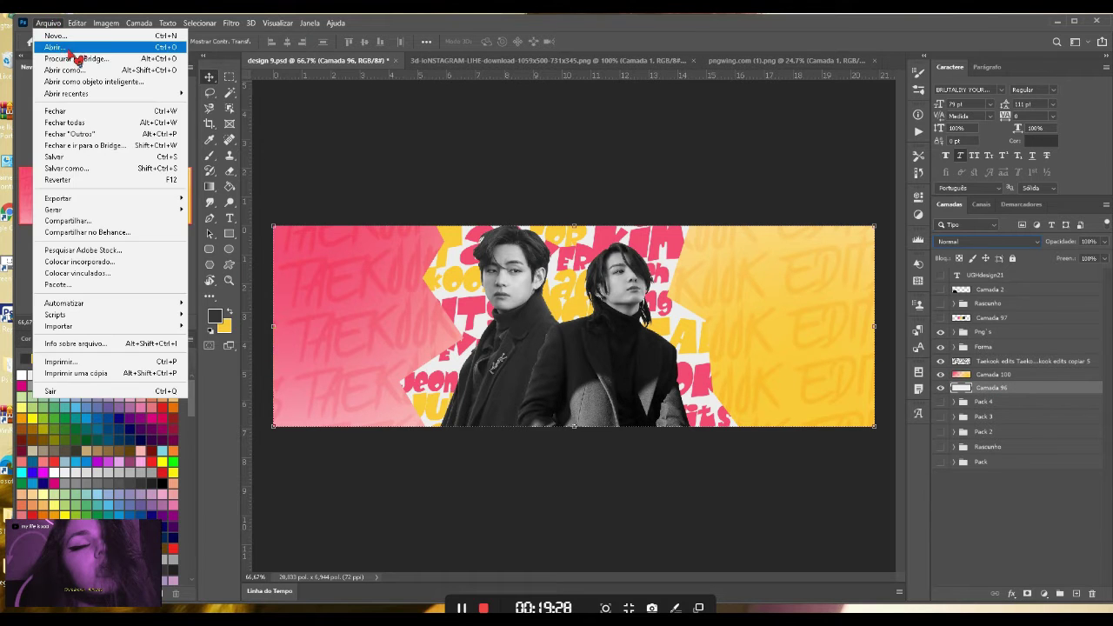
{"action": "left_click", "coordinate": [68, 50]}
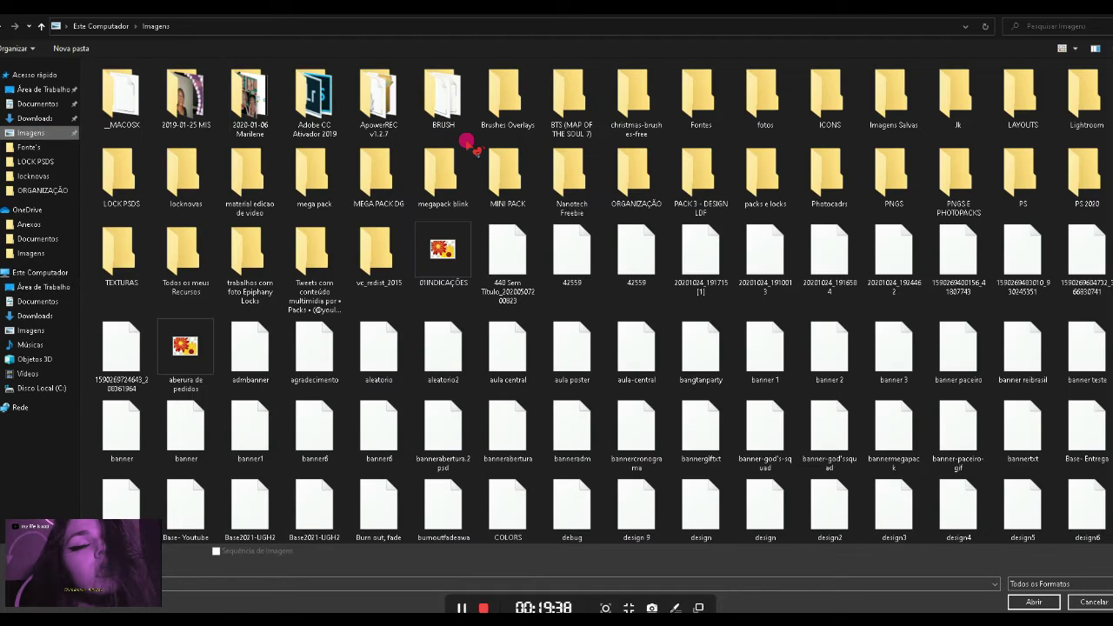
{"action": "double_click", "coordinate": [954, 173]}
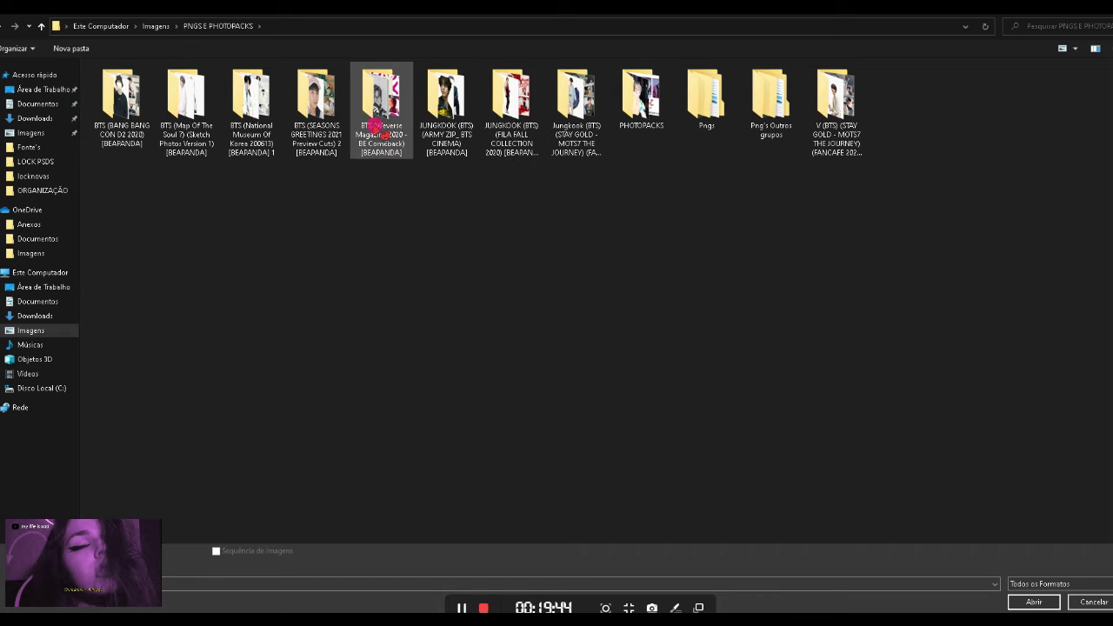
{"action": "left_click", "coordinate": [634, 118]}
{"action": "double_click", "coordinate": [643, 123]}
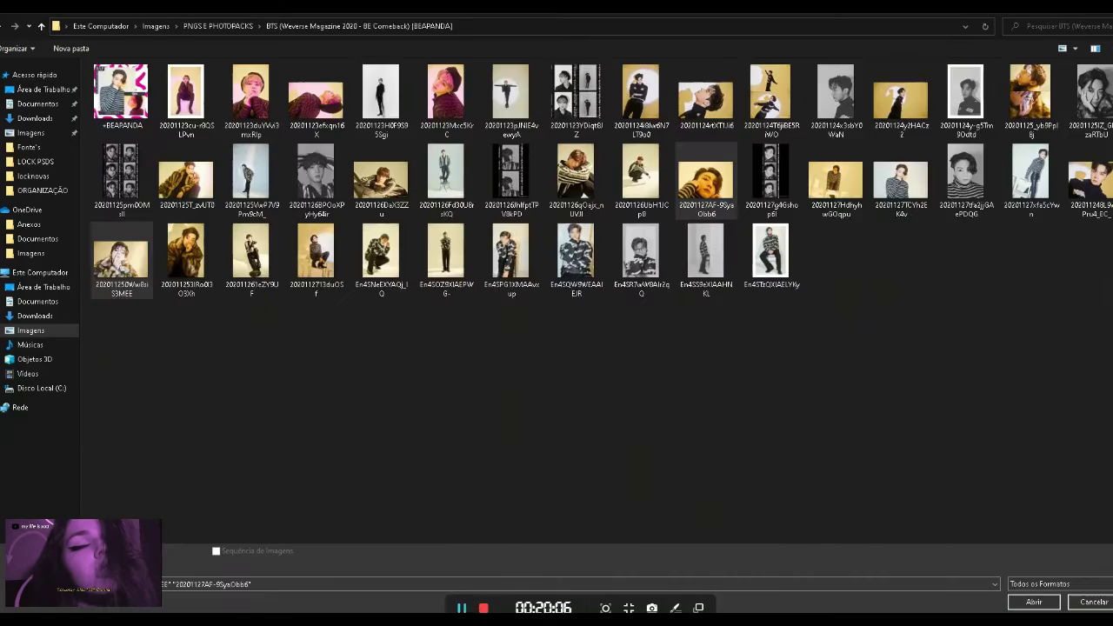
{"action": "left_click", "coordinate": [1056, 600]}
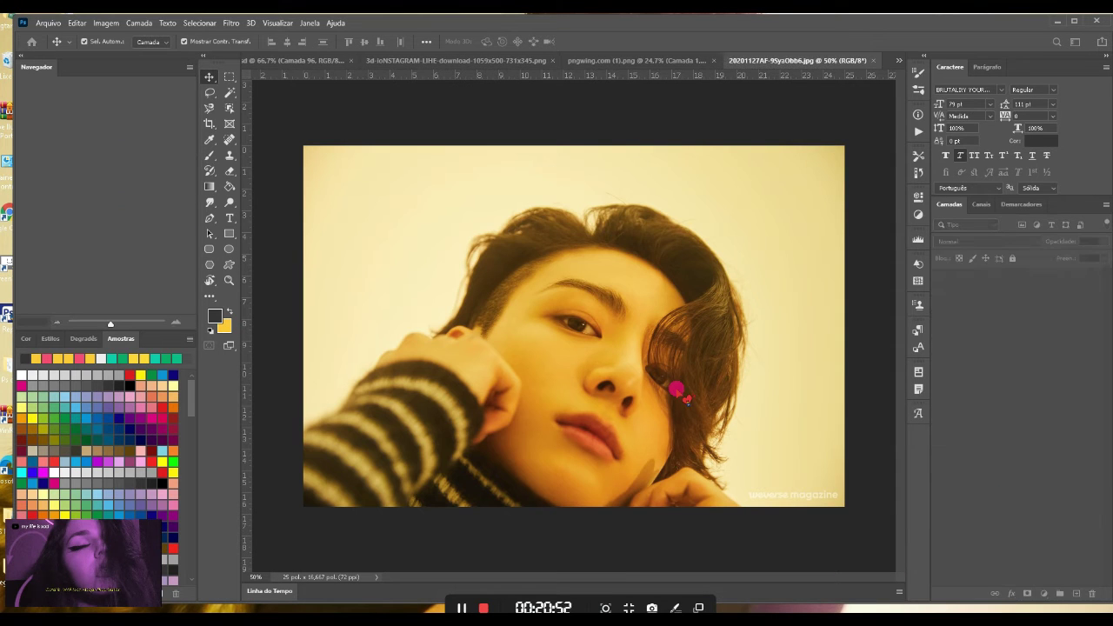
{"action": "key", "text": "Return"}
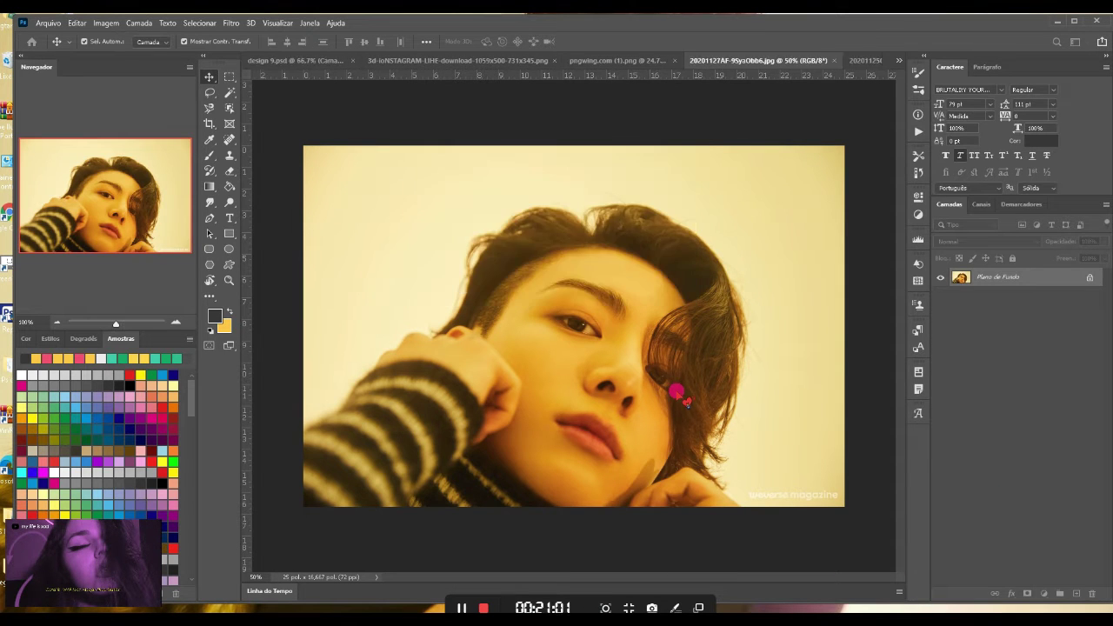
- Bring the 20201127AF-9SyaObb6 portrait into design 9.psd directly above Camada 96, and hide the gradient and merged text layers
{"action": "left_click", "coordinate": [899, 60]}
{"action": "left_click", "coordinate": [833, 64]}
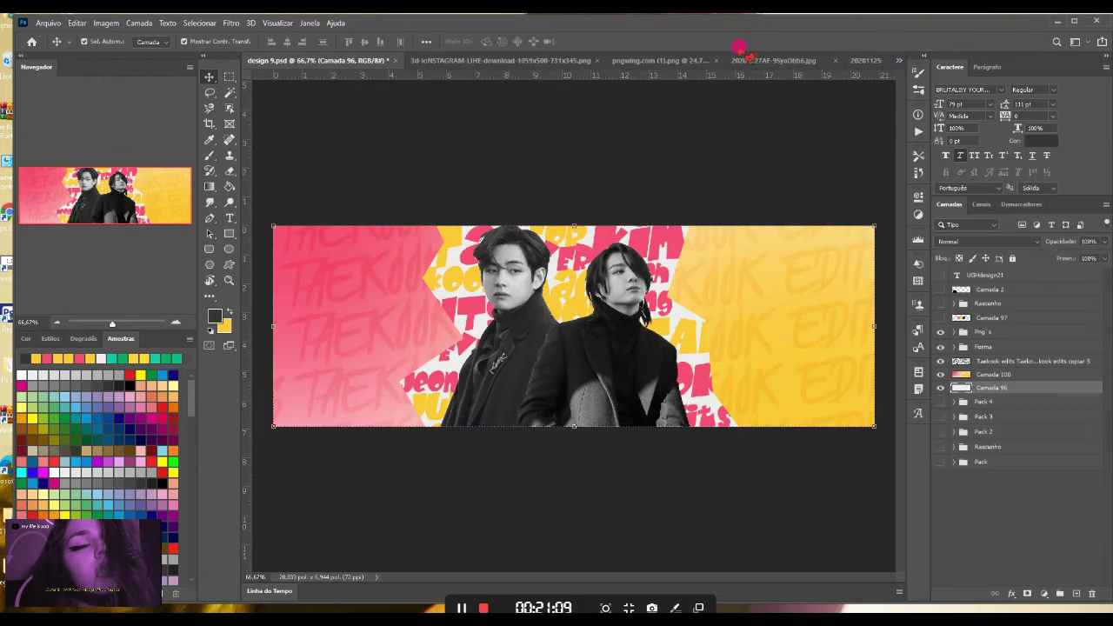
{"action": "left_click_drag", "start_coordinate": [765, 60], "coordinate": [782, 116]}
{"action": "left_click_drag", "start_coordinate": [765, 321], "coordinate": [396, 339]}
{"action": "left_click", "coordinate": [1078, 115]}
{"action": "left_click", "coordinate": [940, 375]}
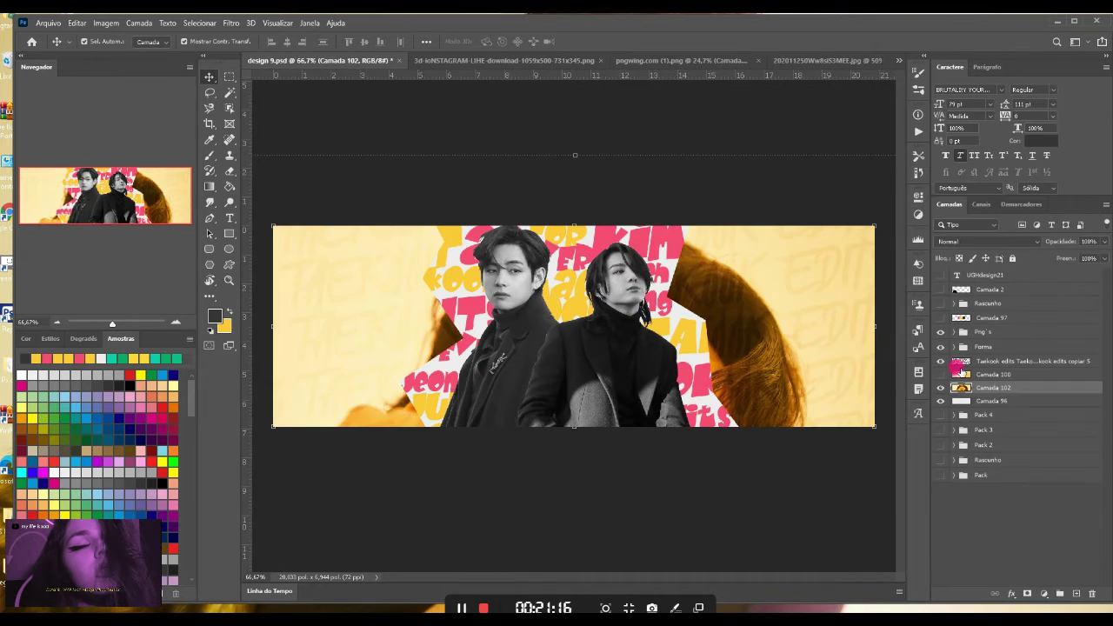
{"action": "left_click", "coordinate": [940, 361]}
- Scale the portrait on Camada 102 to 54.96% and place it over the left end of the banner
{"action": "left_click_drag", "start_coordinate": [374, 287], "coordinate": [107, 323]}
{"action": "key", "text": "ctrl+z"}
{"action": "left_click_drag", "start_coordinate": [392, 241], "coordinate": [600, 377]}
{"action": "left_click_drag", "start_coordinate": [674, 403], "coordinate": [479, 296]}
{"action": "left_click_drag", "start_coordinate": [412, 286], "coordinate": [369, 260]}
{"action": "left_click_drag", "start_coordinate": [481, 324], "coordinate": [464, 317]}
{"action": "left_click", "coordinate": [820, 147]}
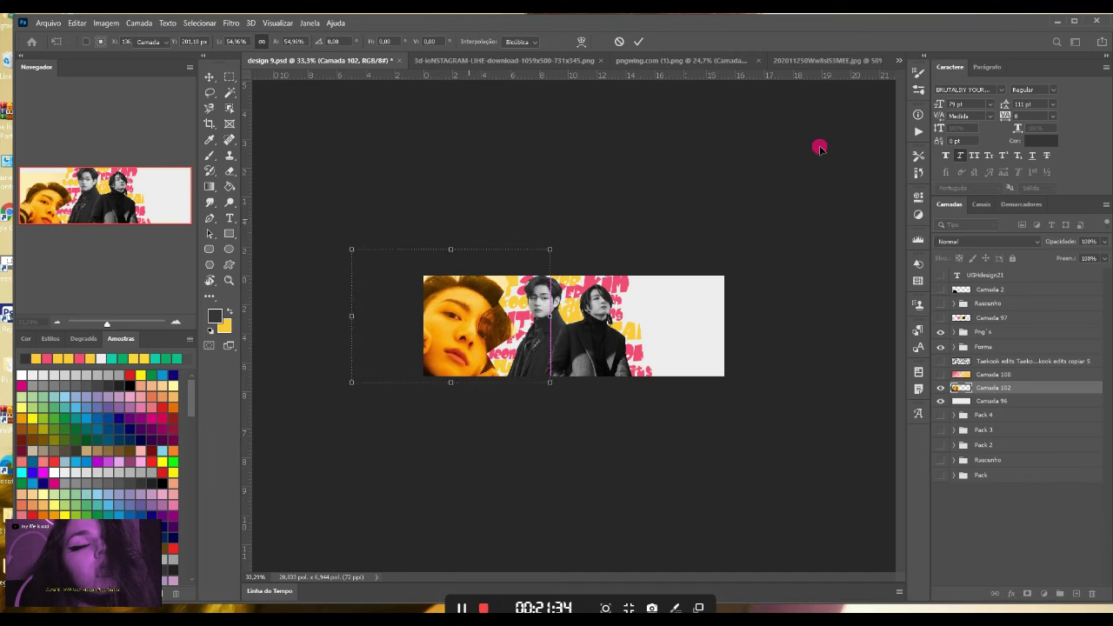
- Bring the second yellow-toned portrait 20201125OWw8siS3MEE into design 9.psd above Camada 102, and scale it over the right end of the banner
{"action": "left_click_drag", "start_coordinate": [822, 61], "coordinate": [621, 84]}
{"action": "left_click_drag", "start_coordinate": [730, 264], "coordinate": [709, 243]}
{"action": "left_click", "coordinate": [661, 274]}
{"action": "left_click_drag", "start_coordinate": [661, 291], "coordinate": [675, 344]}
{"action": "left_click", "coordinate": [1079, 78]}
{"action": "left_click_drag", "start_coordinate": [549, 188], "coordinate": [629, 296]}
{"action": "left_click_drag", "start_coordinate": [794, 338], "coordinate": [689, 335]}
{"action": "key", "text": "Return"}
- Convert the portraits on Camada 103 and Camada 102 to black and white with the default Preto-e-Branco adjustment
{"action": "left_click", "coordinate": [106, 24]}
{"action": "mouse_move", "coordinate": [130, 54]}
{"action": "left_click", "coordinate": [313, 141]}
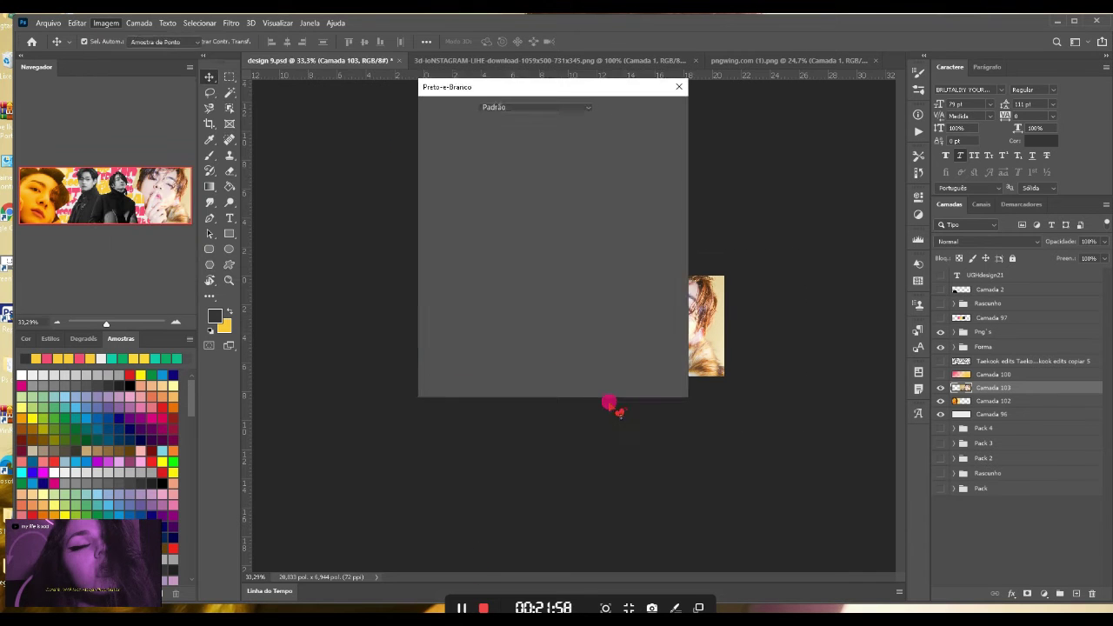
{"action": "key", "text": "Return"}
{"action": "left_click", "coordinate": [995, 401]}
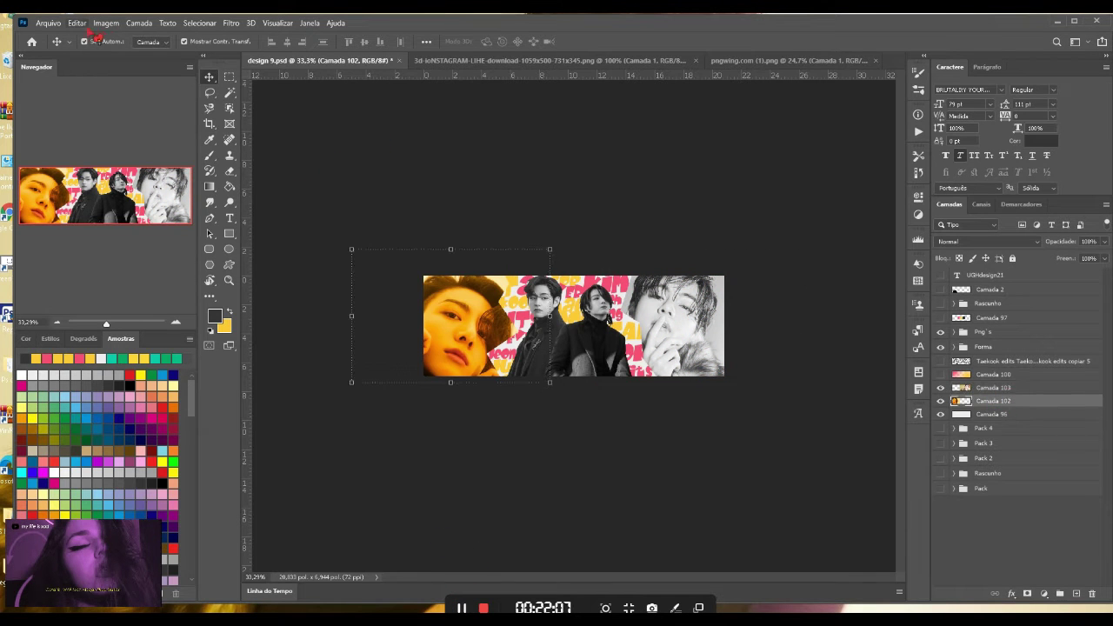
{"action": "left_click", "coordinate": [106, 23]}
{"action": "mouse_move", "coordinate": [139, 54]}
{"action": "left_click", "coordinate": [310, 142]}
- Show the gradient layer Camada 100 and move it below the two portrait layers, directly above Camada 96
{"action": "left_click", "coordinate": [175, 323]}
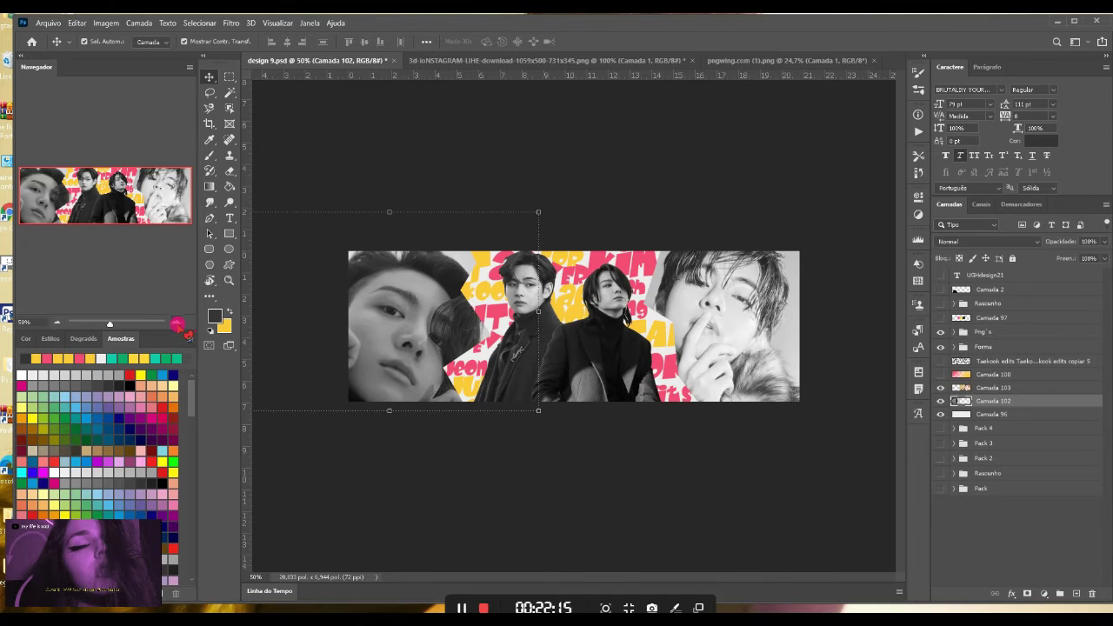
{"action": "left_click", "coordinate": [177, 322]}
{"action": "left_click", "coordinate": [940, 375]}
{"action": "left_click_drag", "start_coordinate": [994, 374], "coordinate": [993, 406]}
- Set both portrait layers to Multiplicação at 20% opacity, and show the merged Taekook edits text layer and Camada 2
{"action": "left_click", "coordinate": [991, 389]}
{"action": "left_click", "coordinate": [988, 375], "text": "shift"}
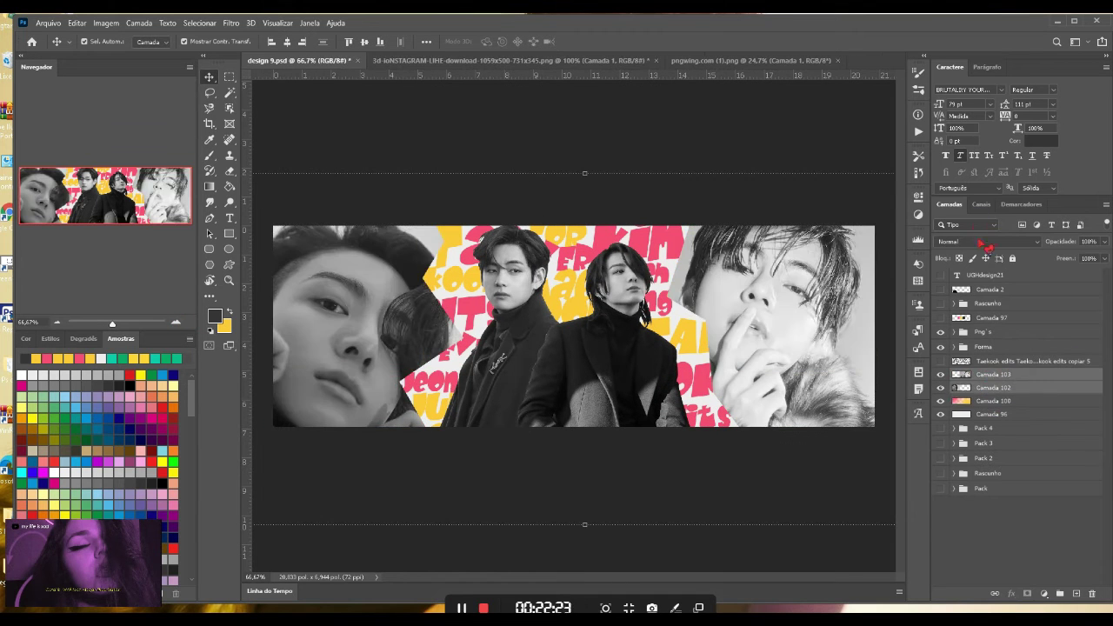
{"action": "left_click", "coordinate": [987, 244]}
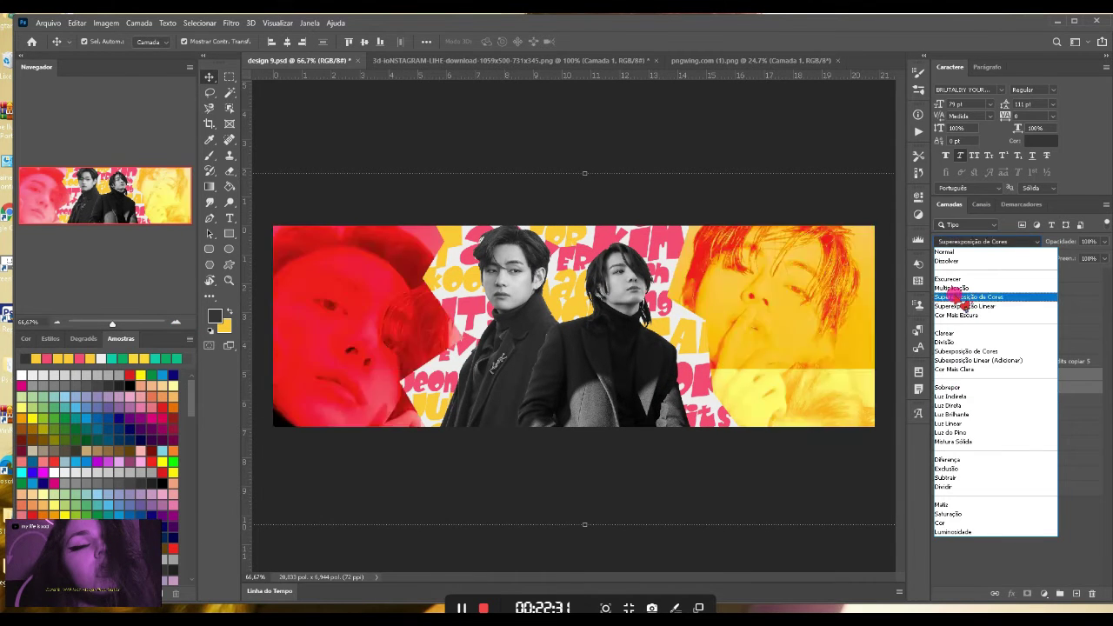
{"action": "left_click", "coordinate": [951, 287]}
{"action": "key", "text": "2"}
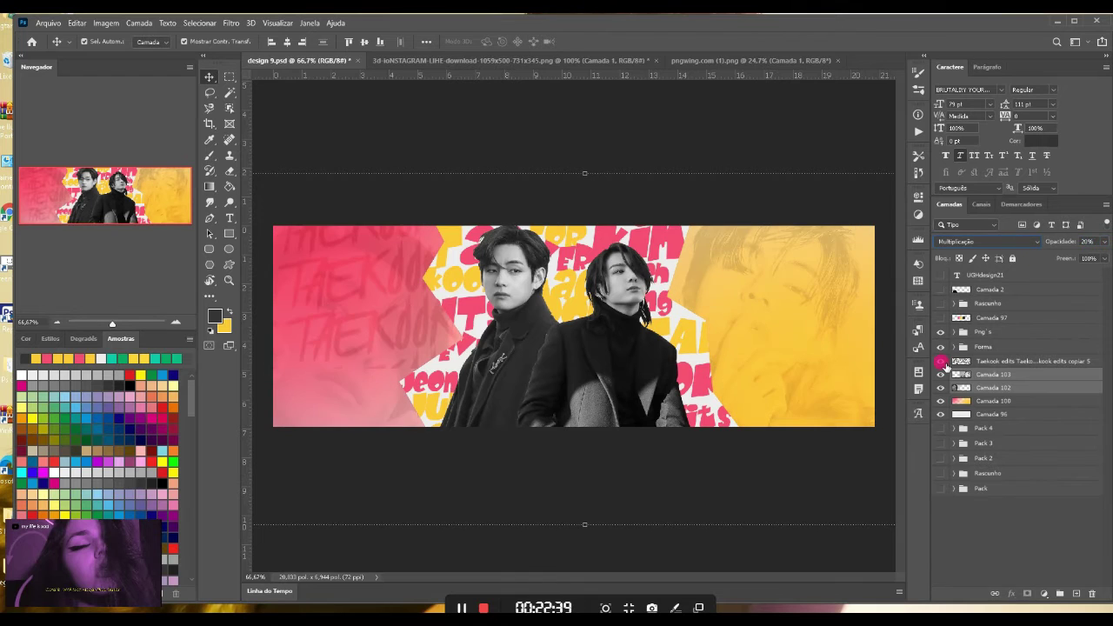
{"action": "left_click", "coordinate": [941, 362]}
{"action": "left_click", "coordinate": [941, 290]}
- Add a horizontal text layer over the banner's yellow area and move it above the Png's group
{"action": "left_click", "coordinate": [230, 219]}
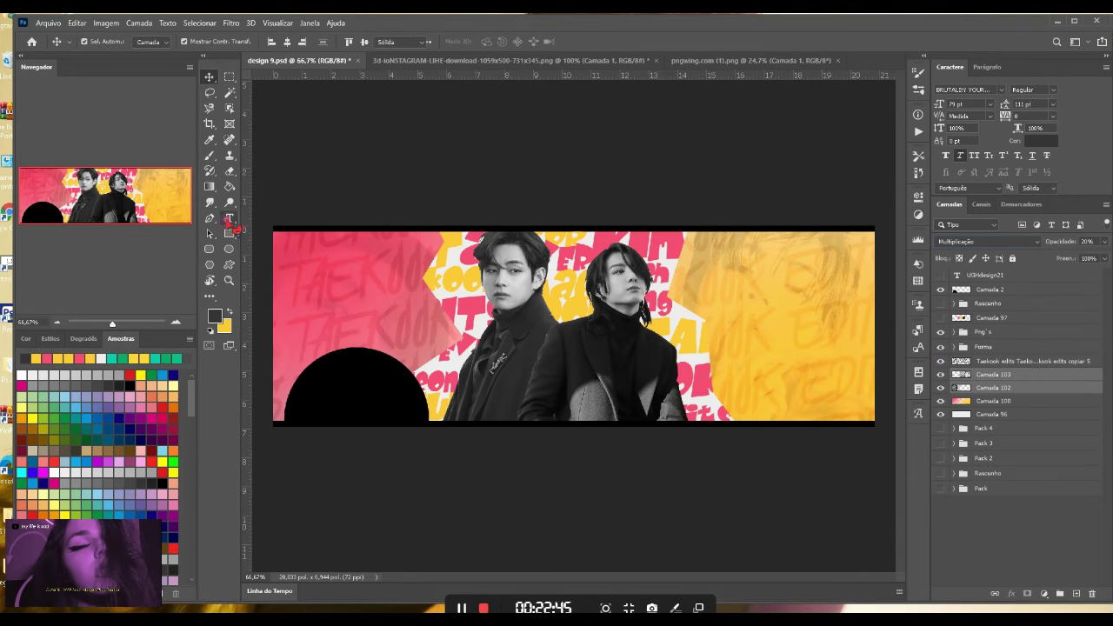
{"action": "left_click", "coordinate": [737, 333]}
{"action": "left_click", "coordinate": [999, 375]}
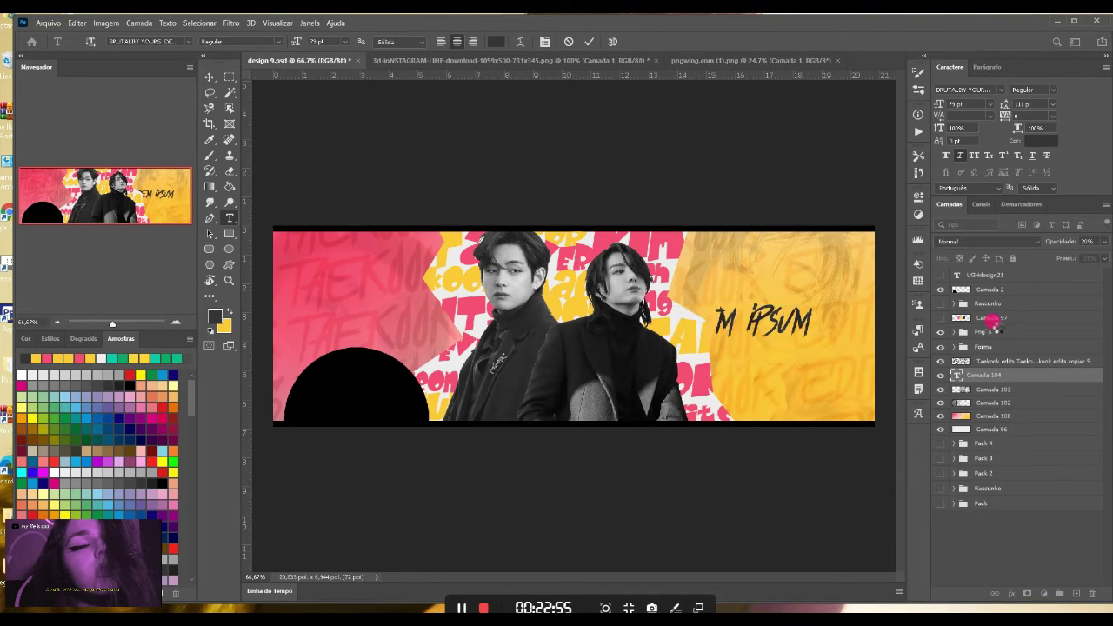
{"action": "left_click_drag", "start_coordinate": [992, 376], "coordinate": [991, 326]}
- Browse the full font list without the favourites filter and set the Lorem Ipsum placeholder text to Armed Lightning
{"action": "left_click", "coordinate": [722, 322]}
{"action": "right_click", "coordinate": [721, 322]}
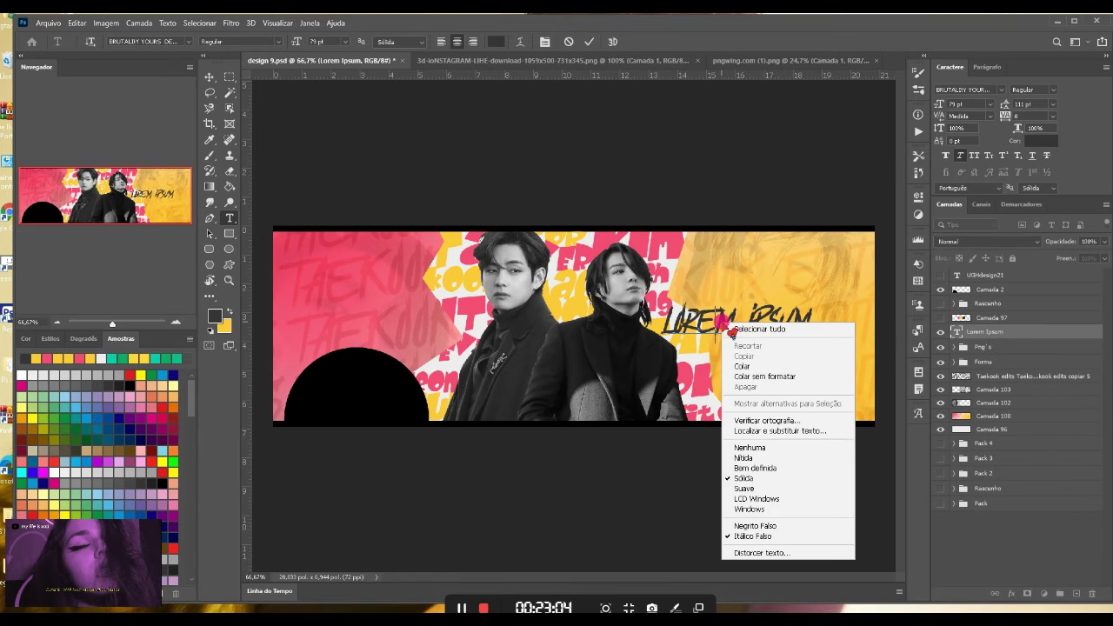
{"action": "left_click", "coordinate": [763, 330]}
{"action": "left_click", "coordinate": [187, 40]}
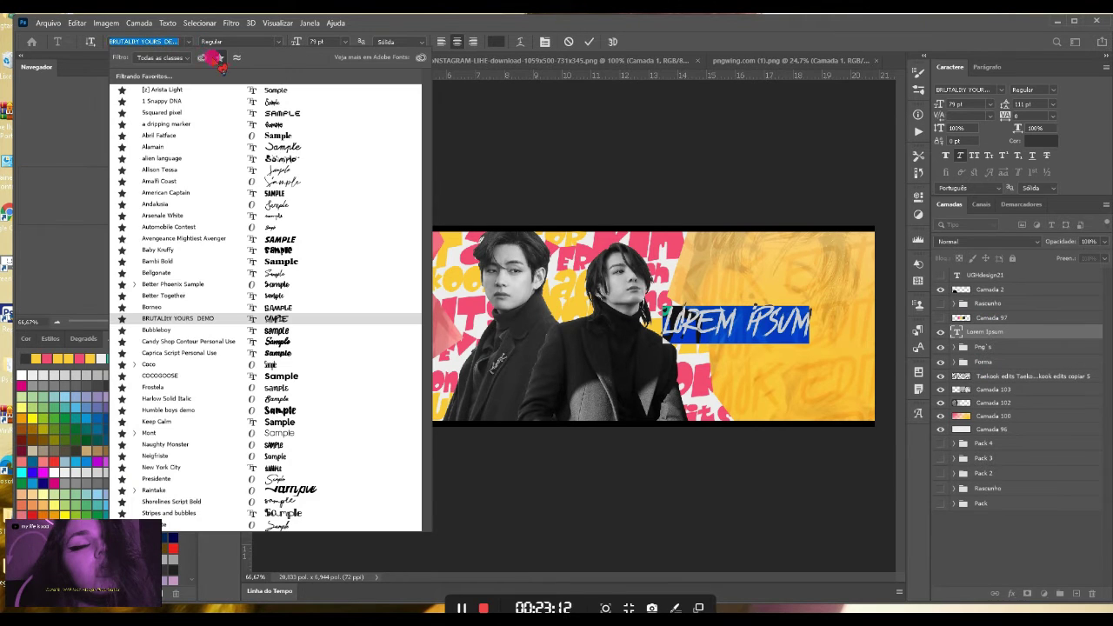
{"action": "left_click", "coordinate": [219, 58]}
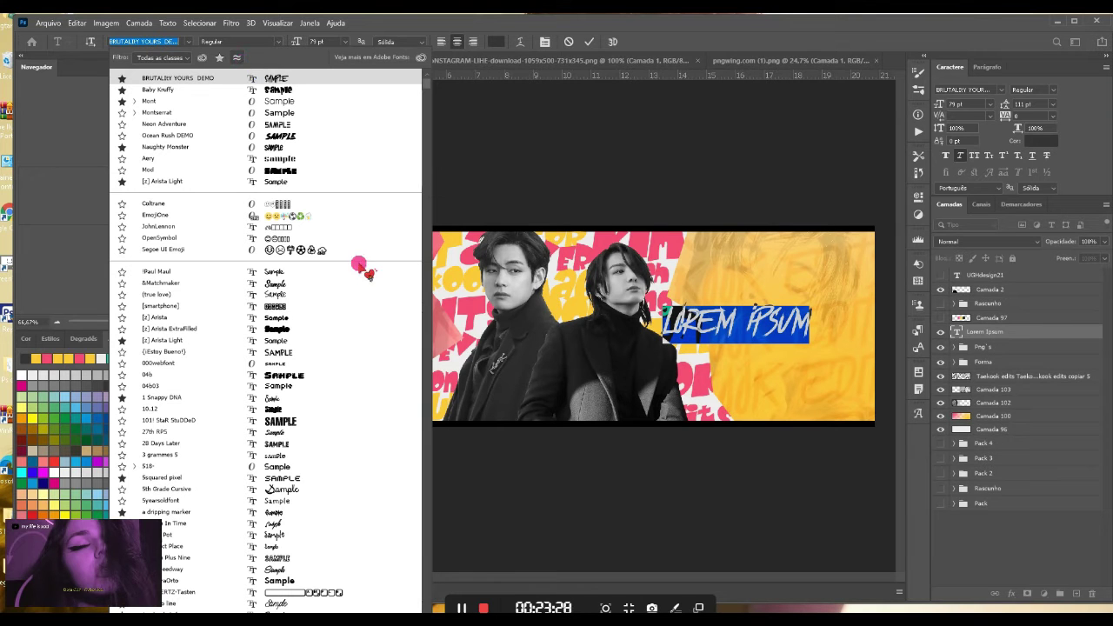
{"action": "scroll", "coordinate": [339, 278], "scroll_direction": "down", "scroll_amount": 15}
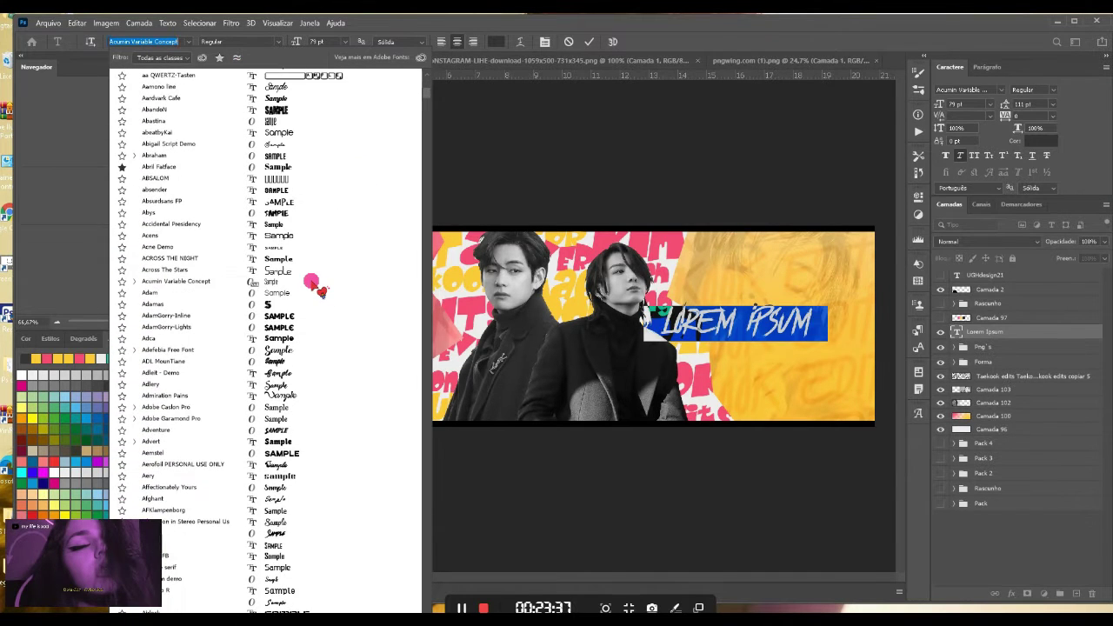
{"action": "scroll", "coordinate": [320, 291], "scroll_direction": "down", "scroll_amount": 6}
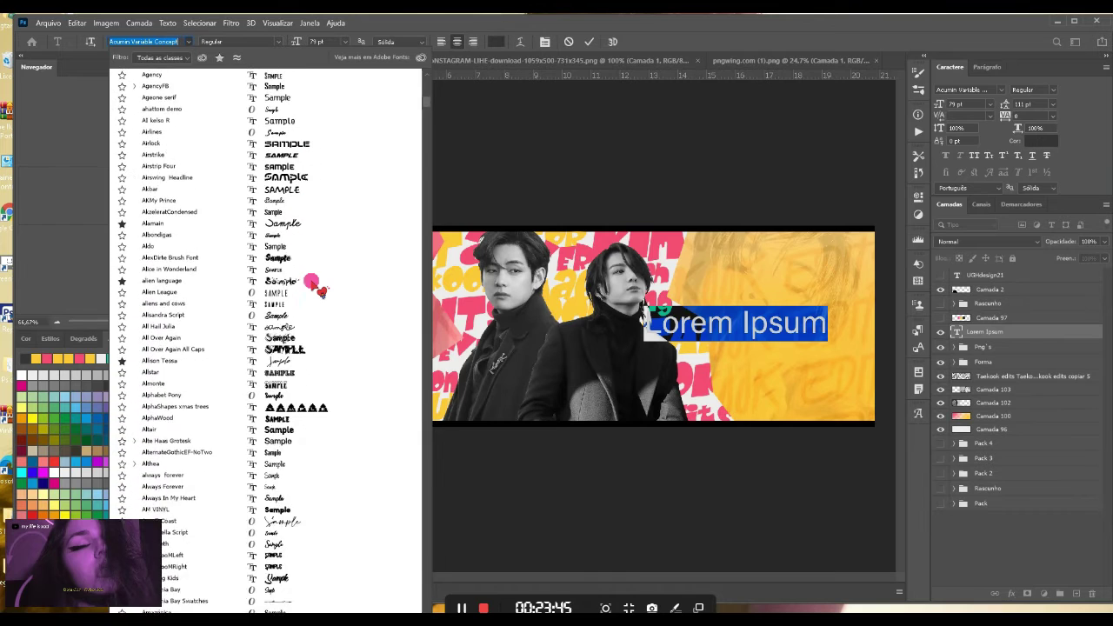
{"action": "scroll", "coordinate": [317, 289], "scroll_direction": "down", "scroll_amount": 10}
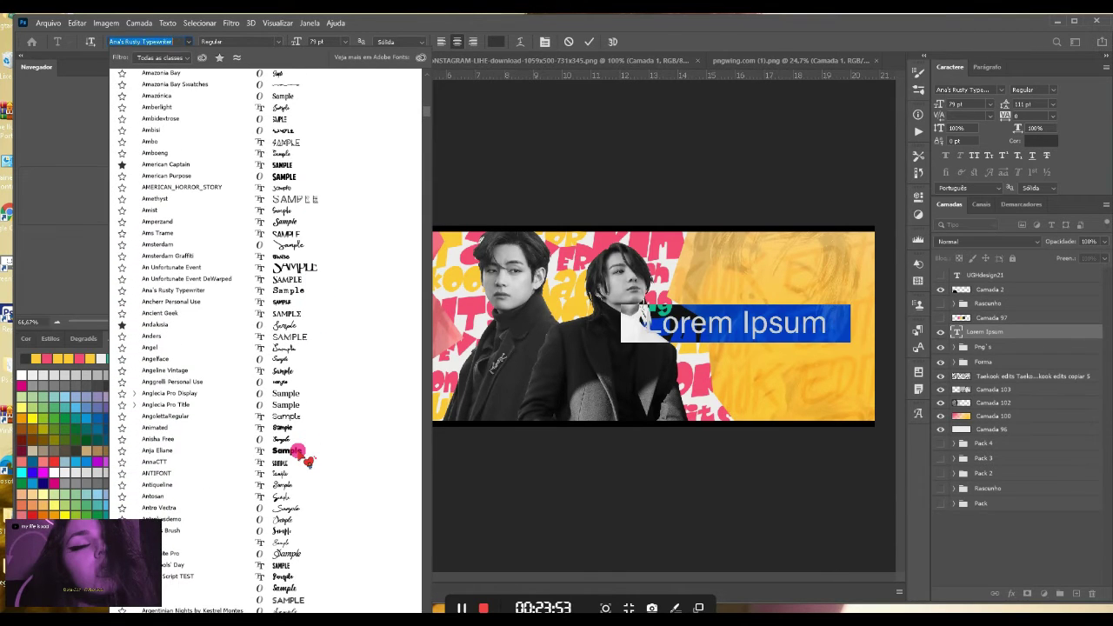
{"action": "scroll", "coordinate": [305, 460], "scroll_direction": "down", "scroll_amount": 5}
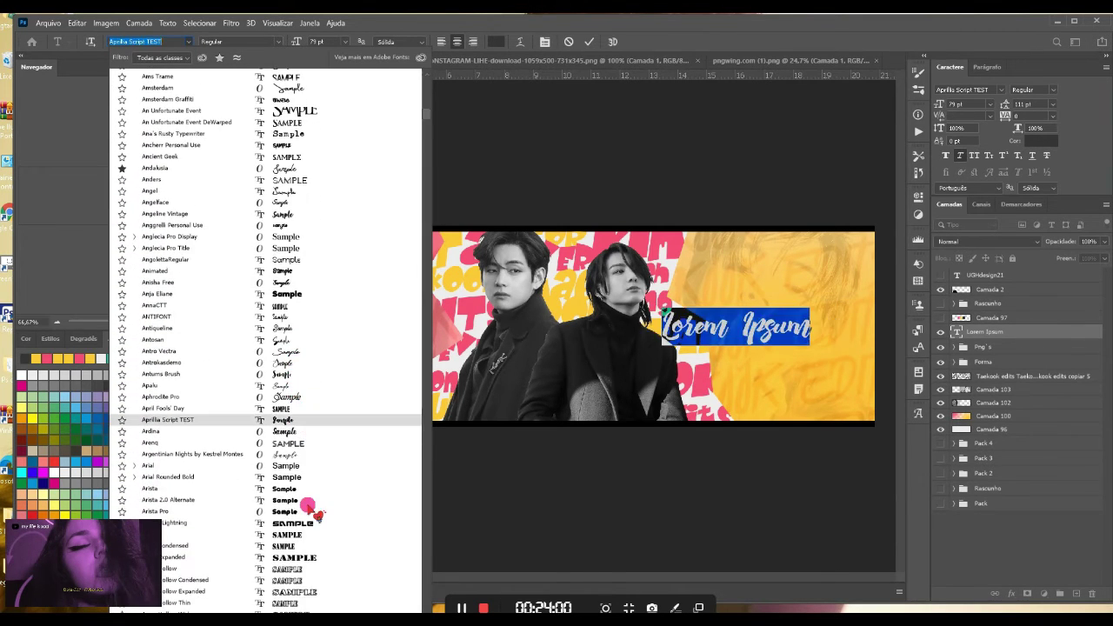
{"action": "left_click", "coordinate": [304, 523]}
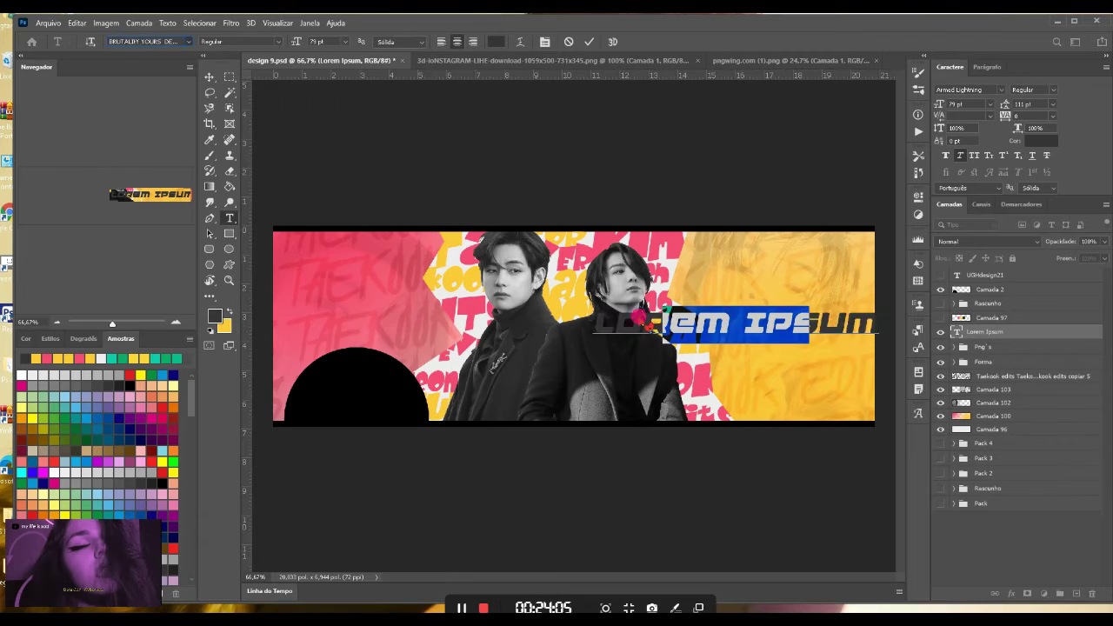
- Replace the placeholder with "Tae" and add a second text layer reading "Kooka" directly beneath it
{"action": "left_click_drag", "start_coordinate": [784, 360], "coordinate": [782, 372]}
{"action": "left_click", "coordinate": [764, 372]}
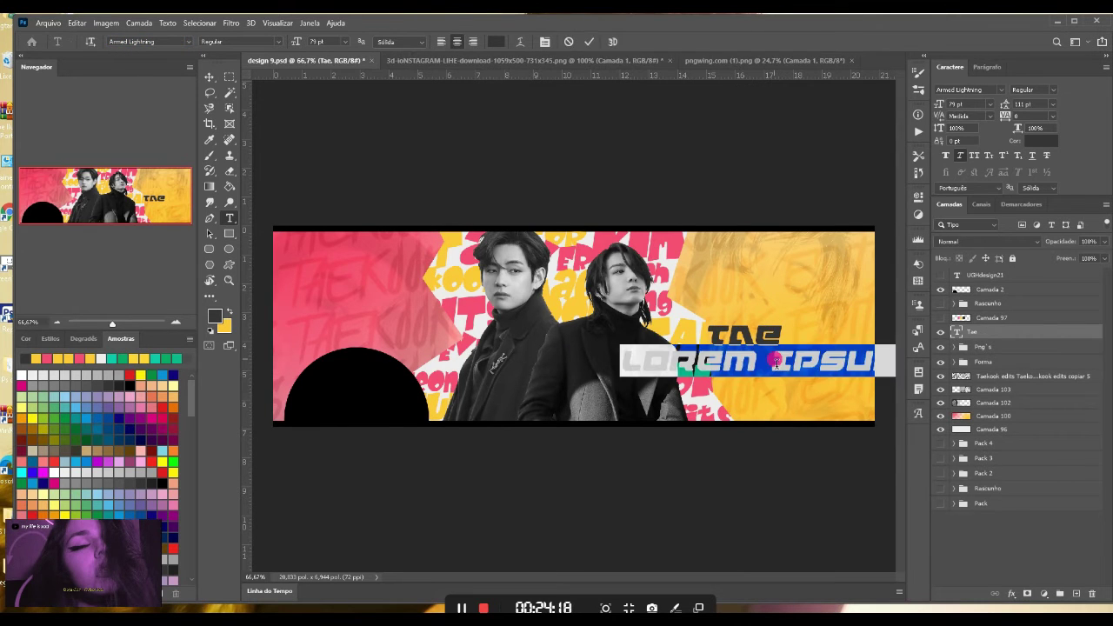
{"action": "type", "text": "Kooka"}
{"action": "left_click_drag", "start_coordinate": [770, 384], "coordinate": [765, 353]}
{"action": "key", "text": "ctrl+Return"}
{"action": "key", "text": "v"}
- Set the Tae text to 62 pt, and enlarge Tae and Kooka together, placing them centrally in the yellow area
{"action": "left_click", "coordinate": [755, 337]}
{"action": "left_click_drag", "start_coordinate": [945, 102], "coordinate": [940, 105]}
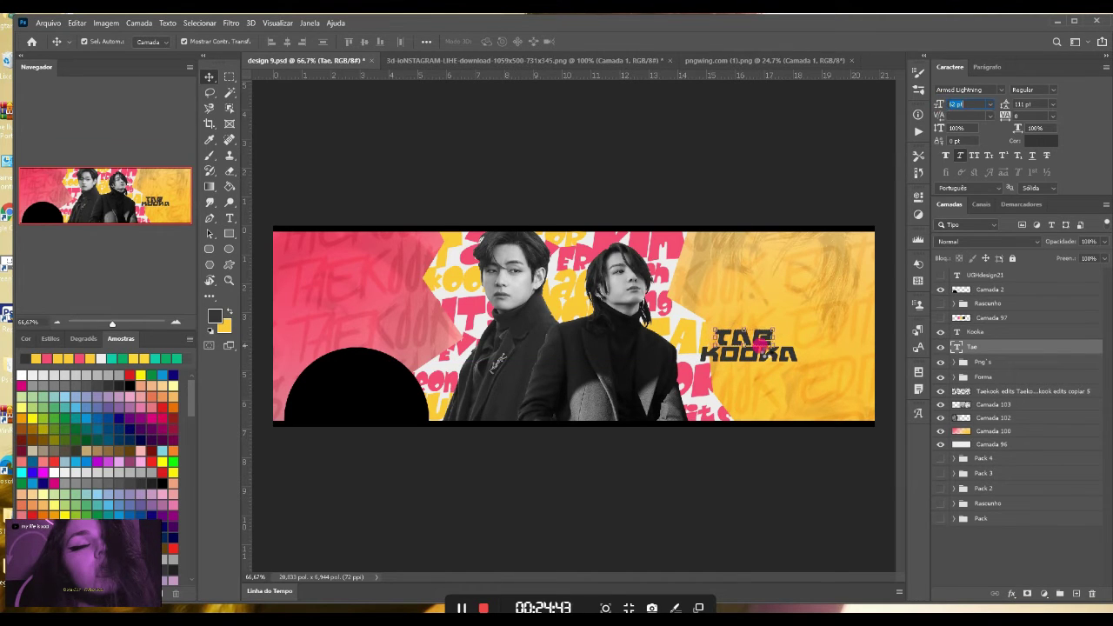
{"action": "left_click", "coordinate": [974, 333], "text": "shift"}
{"action": "key", "text": "ctrl+t"}
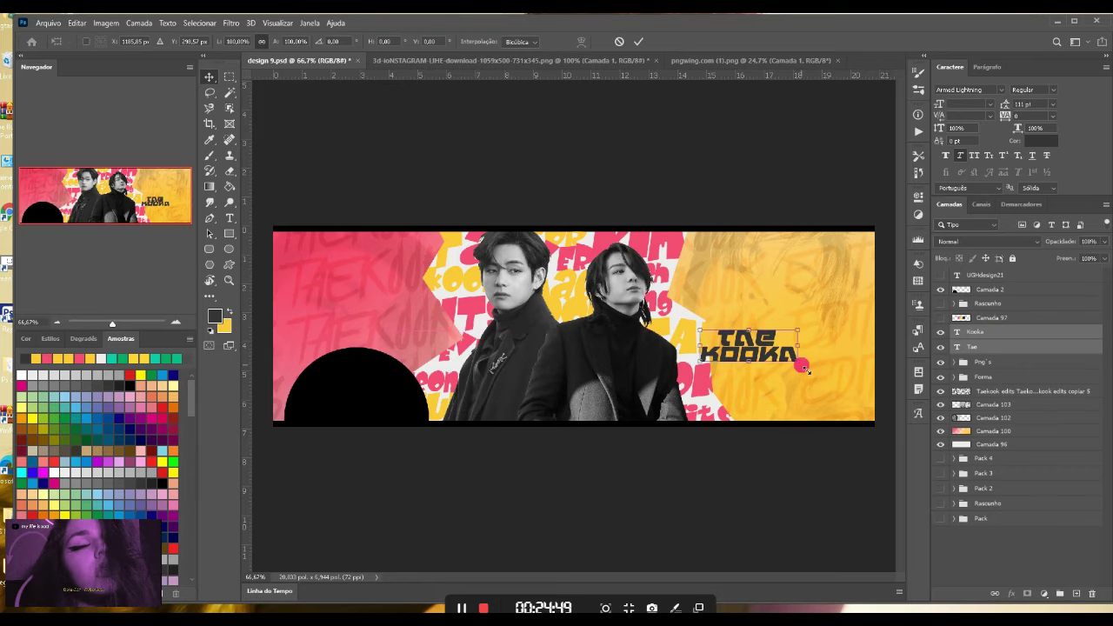
{"action": "left_click_drag", "start_coordinate": [797, 361], "coordinate": [780, 339]}
{"action": "key", "text": "Return"}
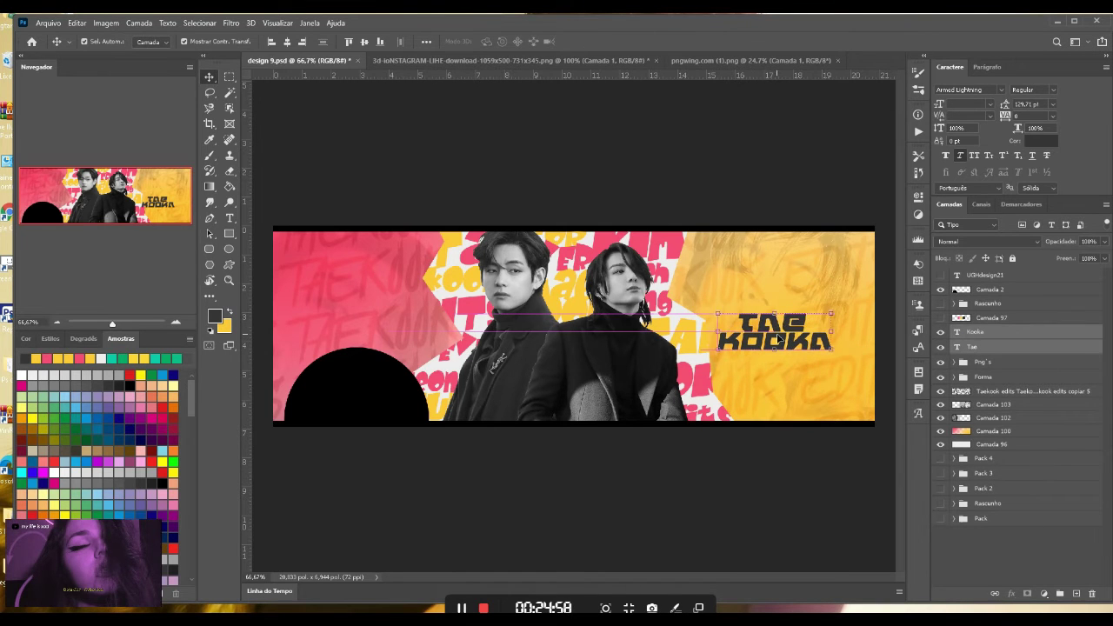
- Draw a thin pink rounded rectangle with a 10 px radius between the Tae and Kooka lines, toward their right side
{"action": "key", "text": "u"}
{"action": "scroll", "coordinate": [783, 320], "scroll_direction": "up", "scroll_amount": 5}
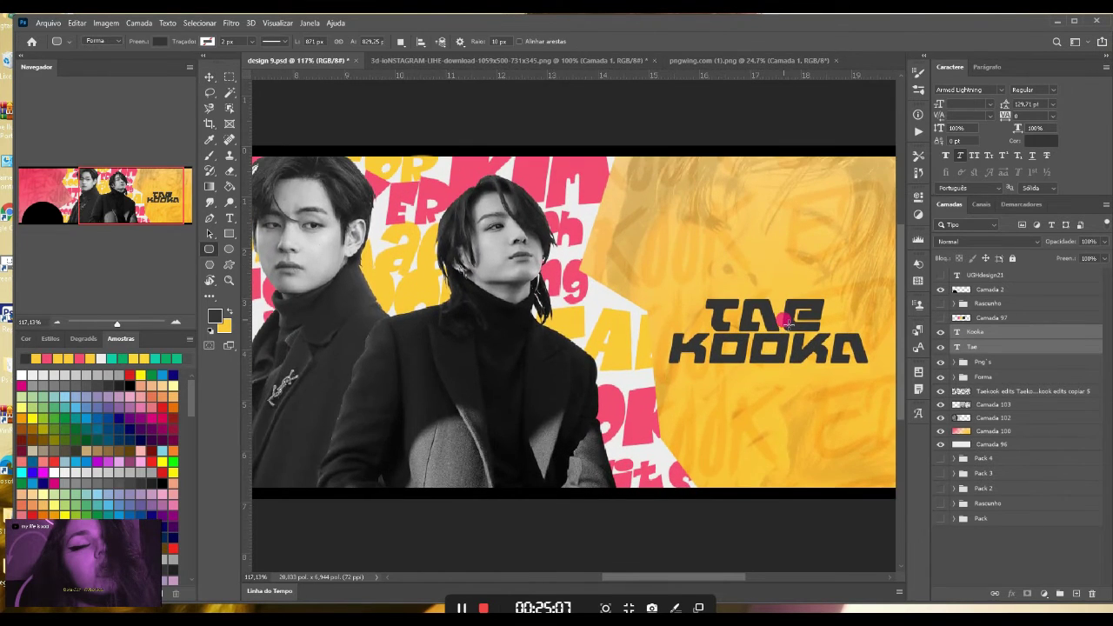
{"action": "left_click", "coordinate": [161, 41]}
{"action": "left_click", "coordinate": [105, 109]}
{"action": "left_click_drag", "start_coordinate": [695, 324], "coordinate": [831, 330]}
{"action": "key", "text": "v"}
{"action": "key", "text": "ctrl+t"}
{"action": "key", "text": "Return"}
- Group the layers from the merged Taekook edits text down to Camada 96 and name the group Fundo
{"action": "left_click", "coordinate": [1014, 405]}
{"action": "left_click", "coordinate": [1009, 457], "text": "shift"}
{"action": "left_click", "coordinate": [1061, 594]}
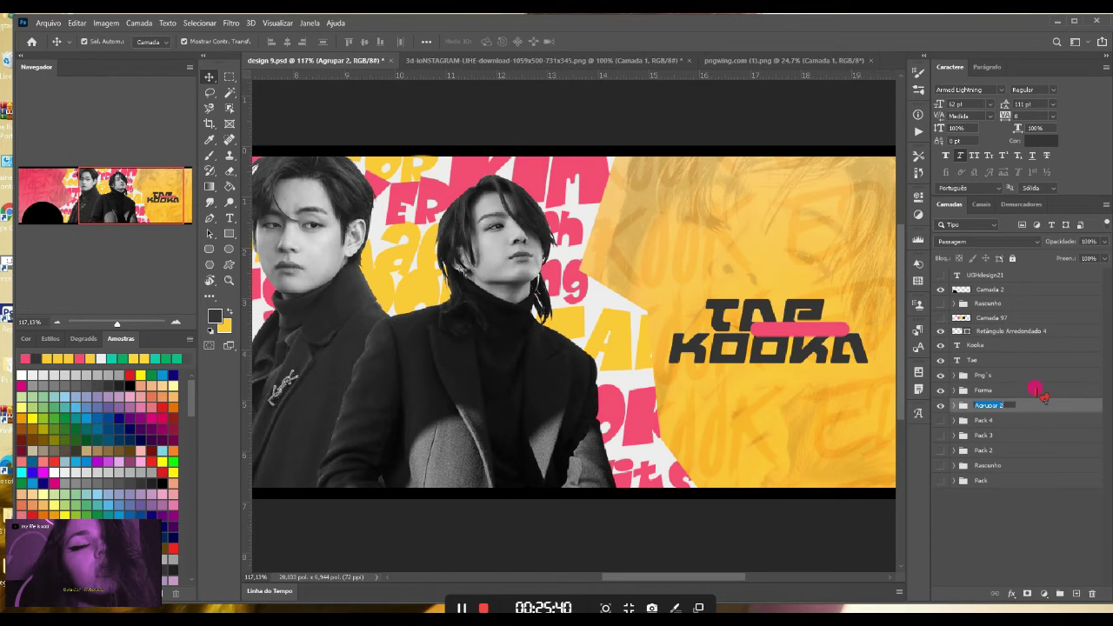
{"action": "type", "text": "Fundo"}
{"action": "key", "text": "Return"}
- Add a text layer reading "edits" directly above the pink rounded rectangle layer
{"action": "left_click", "coordinate": [992, 361]}
{"action": "left_click", "coordinate": [992, 334]}
{"action": "left_click", "coordinate": [229, 218]}
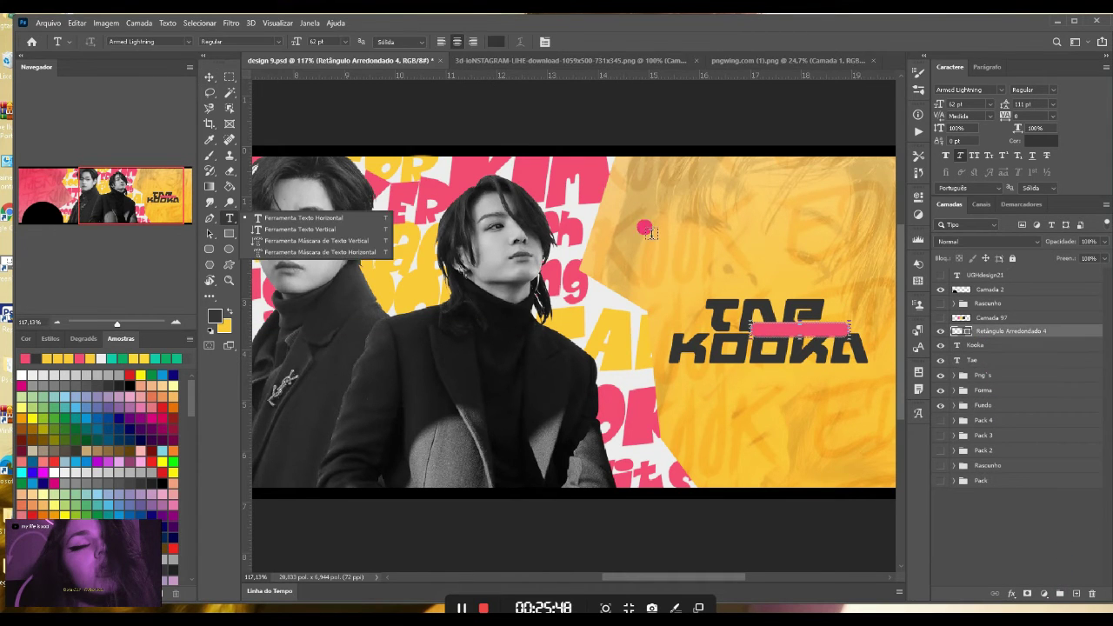
{"action": "left_click", "coordinate": [645, 226]}
{"action": "type", "text": "edits"}
- Try the Baby Kruffy font on the edits text, reduce it to 18 pt and place it on the pink rectangle
{"action": "right_click", "coordinate": [674, 236]}
{"action": "left_click", "coordinate": [189, 41]}
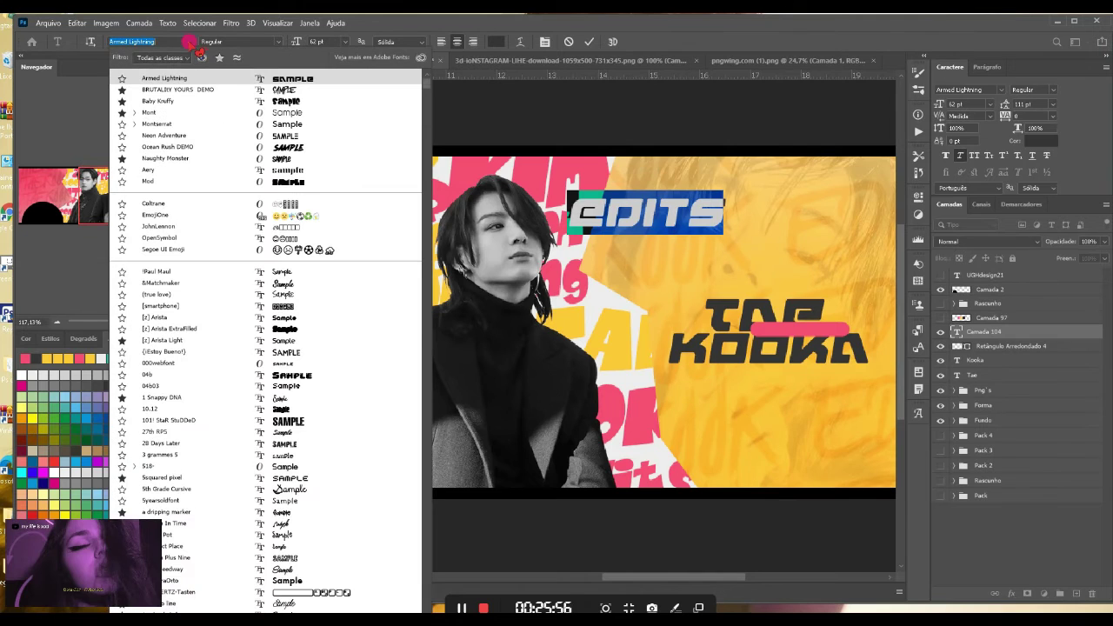
{"action": "left_click", "coordinate": [251, 102]}
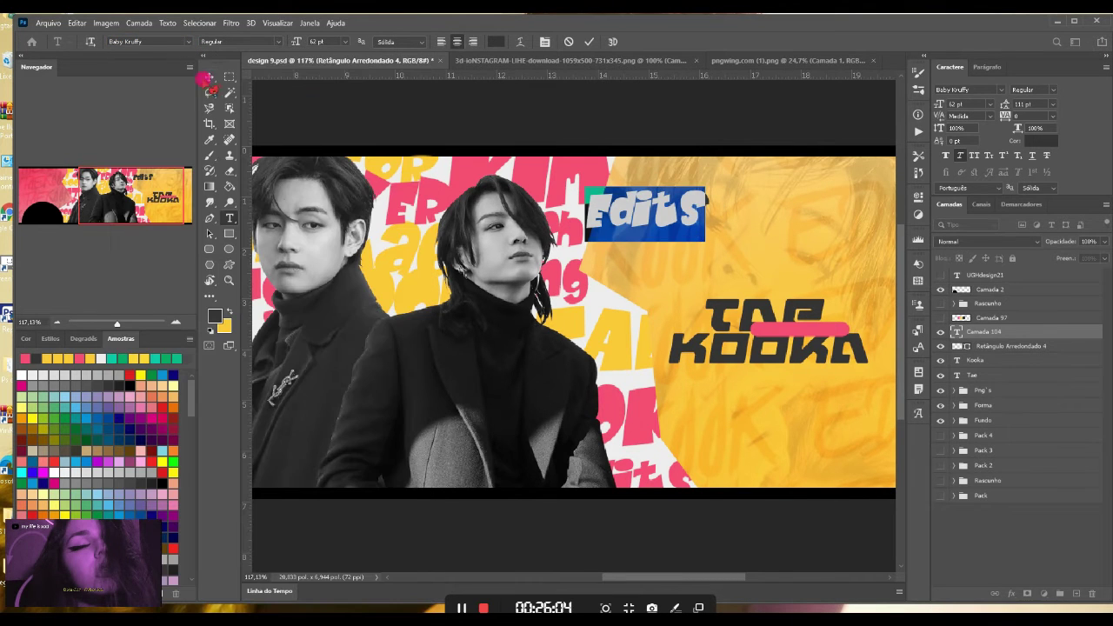
{"action": "left_click_drag", "start_coordinate": [939, 104], "coordinate": [921, 113]}
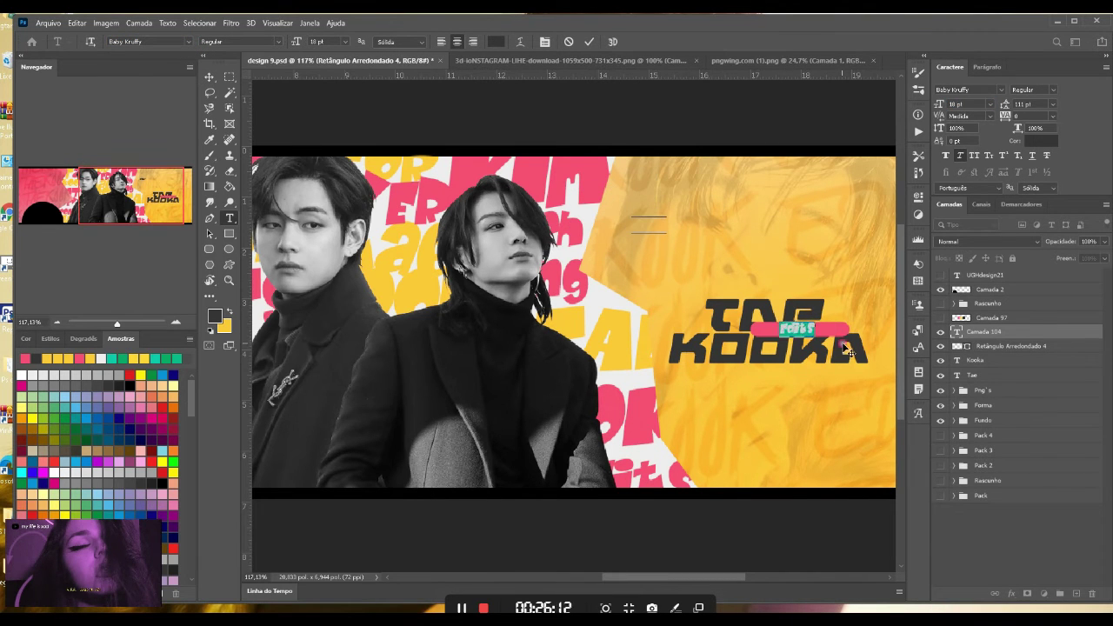
- Change the edits text's font to [z] Arista and set its tracking to 100
{"action": "left_click", "coordinate": [188, 41]}
{"action": "left_click", "coordinate": [298, 318]}
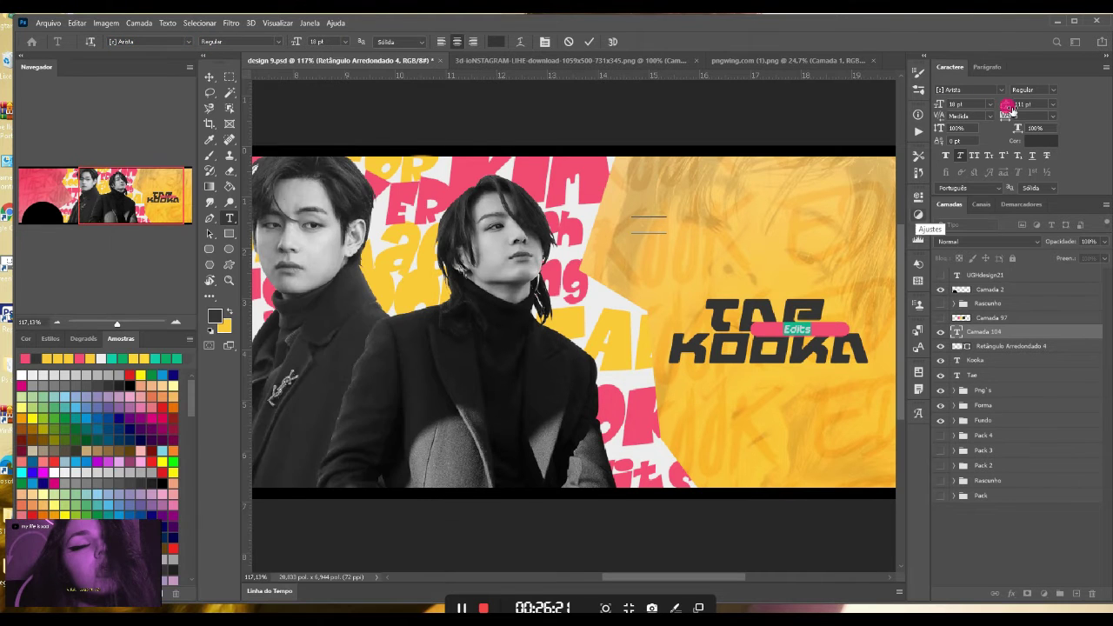
{"action": "left_click", "coordinate": [311, 298]}
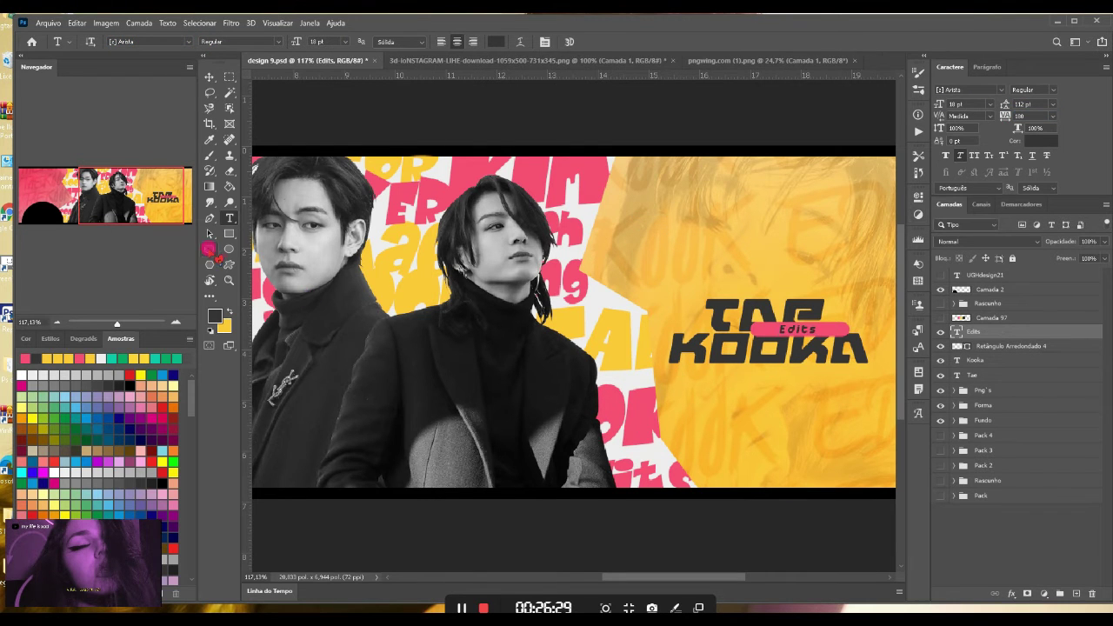
{"action": "left_click", "coordinate": [209, 76]}
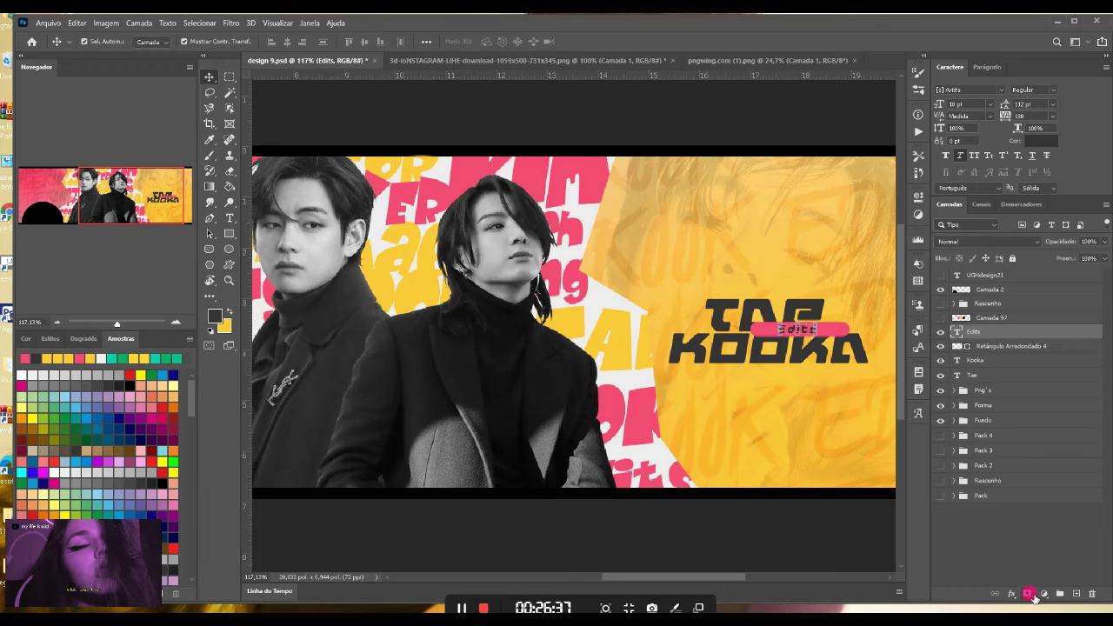
- Add a layer mask to the pink rounded rectangle and fade both of its ends with a soft 112 px black brush
{"action": "left_click", "coordinate": [1028, 594]}
{"action": "key", "text": "ctrl+z"}
{"action": "left_click", "coordinate": [1010, 346]}
{"action": "left_click", "coordinate": [1028, 594]}
{"action": "left_click", "coordinate": [210, 156]}
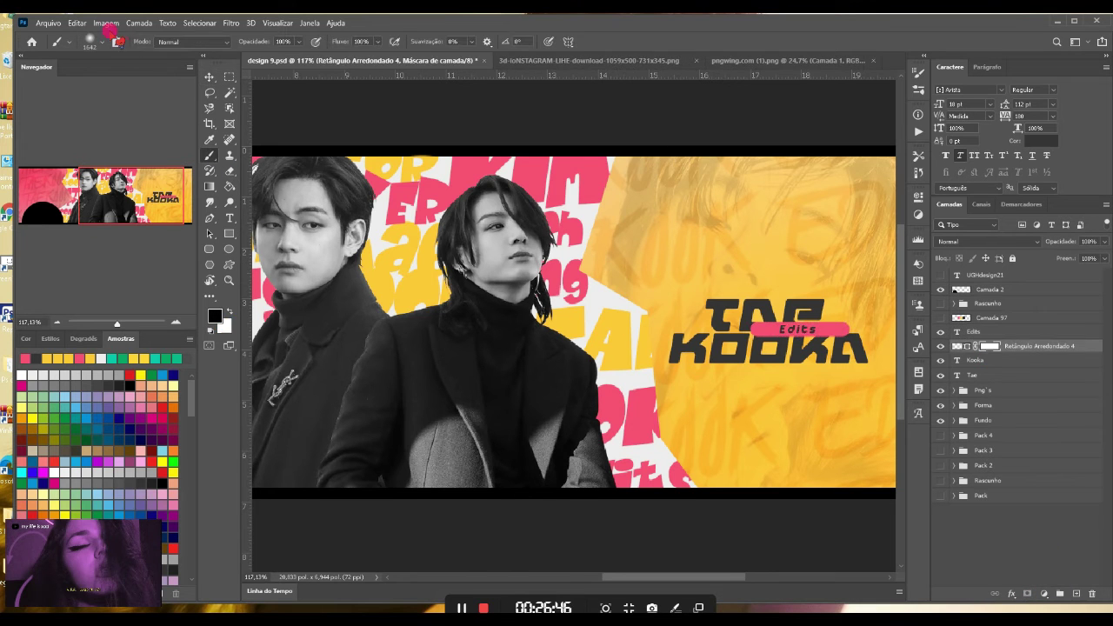
{"action": "left_click", "coordinate": [101, 41]}
{"action": "left_click", "coordinate": [107, 76]}
{"action": "left_click", "coordinate": [683, 332]}
{"action": "left_click", "coordinate": [861, 334]}
{"action": "left_click", "coordinate": [209, 76]}
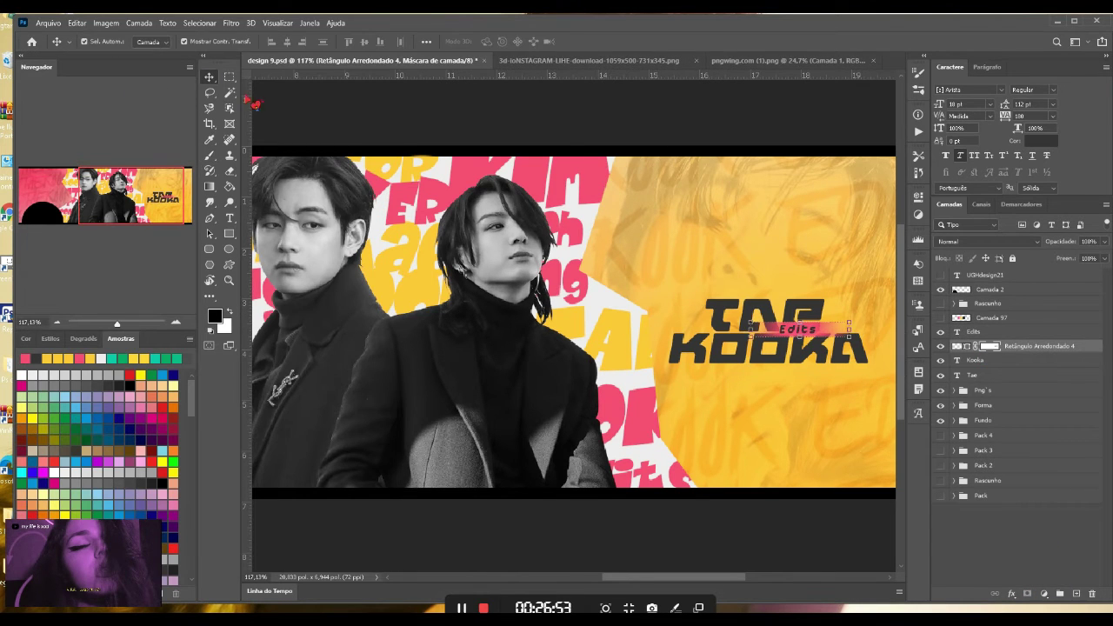
- Group the Edits, pink rectangle, Kooka and Tae layers and name the group Nome
{"action": "scroll", "coordinate": [678, 288], "scroll_direction": "down", "scroll_amount": 9}
{"action": "scroll", "coordinate": [678, 288], "scroll_direction": "up", "scroll_amount": 2}
{"action": "left_click", "coordinate": [210, 156]}
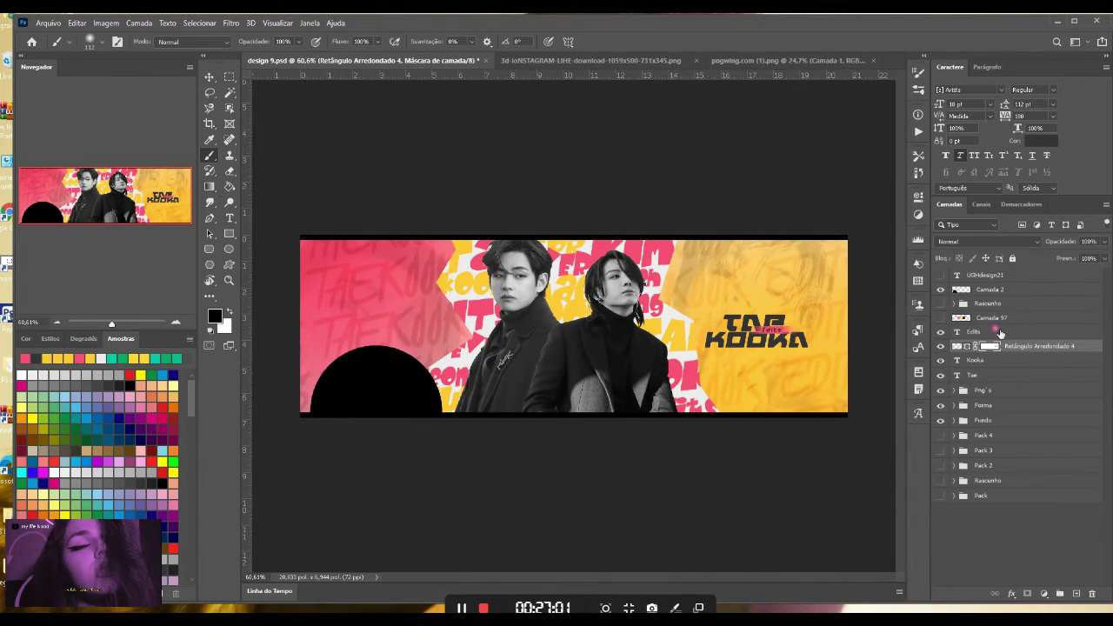
{"action": "left_click", "coordinate": [1000, 332]}
{"action": "left_click", "coordinate": [974, 375], "text": "shift"}
{"action": "left_click", "coordinate": [1060, 594]}
{"action": "double_click", "coordinate": [988, 332]}
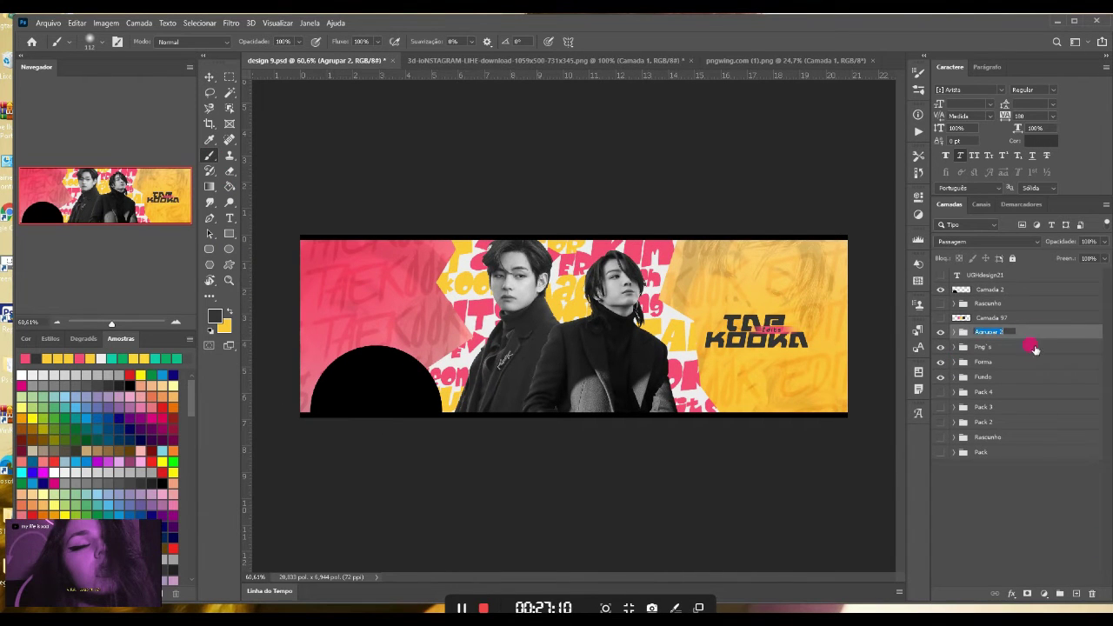
{"action": "type", "text": "Nomee"}
{"action": "key", "text": "Return"}
- Create a new layer above the Forma group and choose the spray7 brush from the spray_brushes_by_mypoint set
{"action": "left_click", "coordinate": [999, 364]}
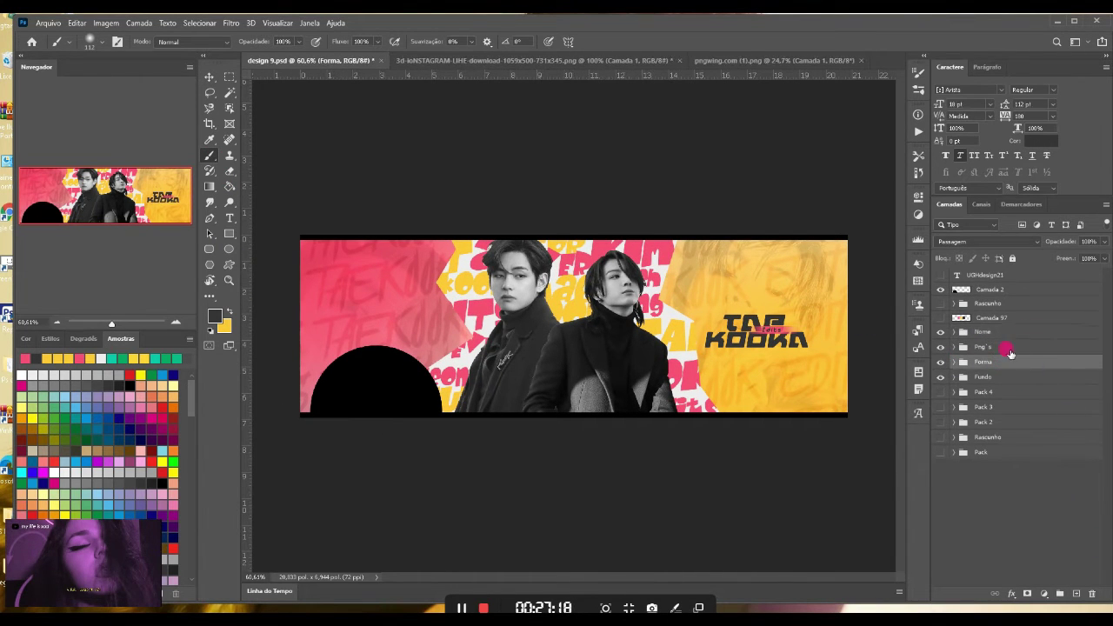
{"action": "left_click", "coordinate": [1076, 593]}
{"action": "left_click", "coordinate": [918, 88]}
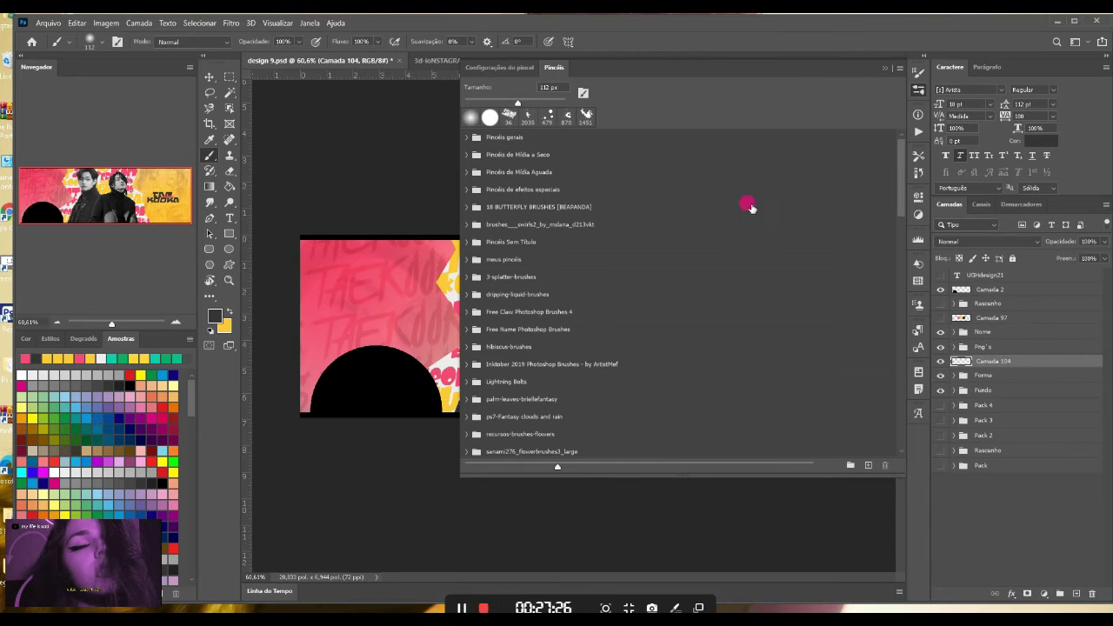
{"action": "scroll", "coordinate": [751, 208], "scroll_direction": "down", "scroll_amount": 3}
{"action": "scroll", "coordinate": [497, 374], "scroll_direction": "down", "scroll_amount": 2}
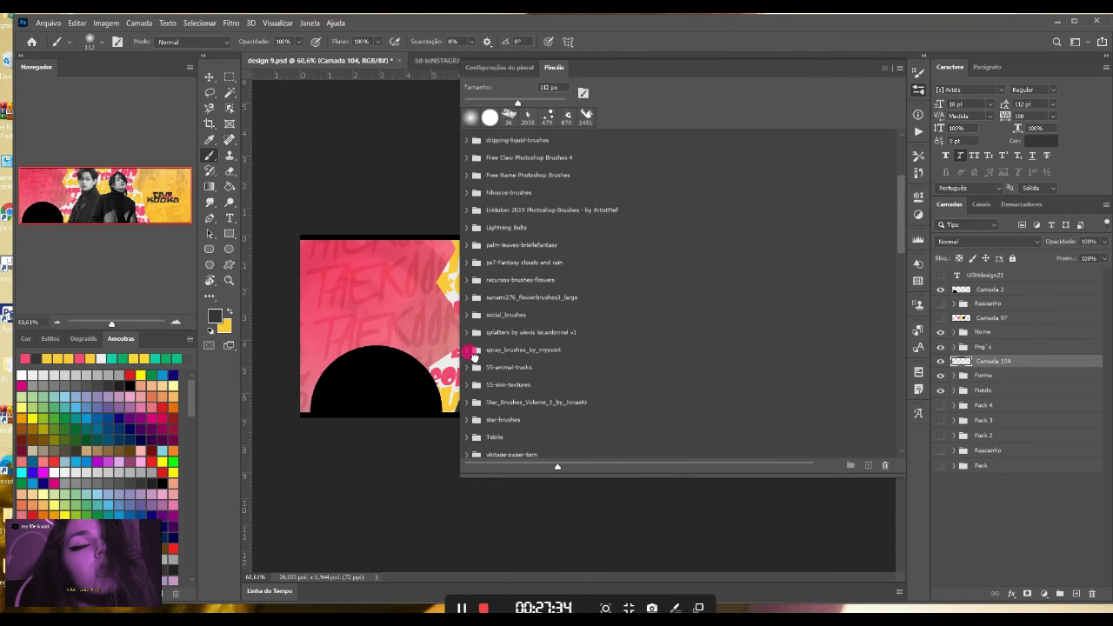
{"action": "left_click", "coordinate": [468, 350]}
{"action": "left_click", "coordinate": [524, 373]}
{"action": "left_click", "coordinate": [626, 402]}
{"action": "left_click", "coordinate": [731, 405]}
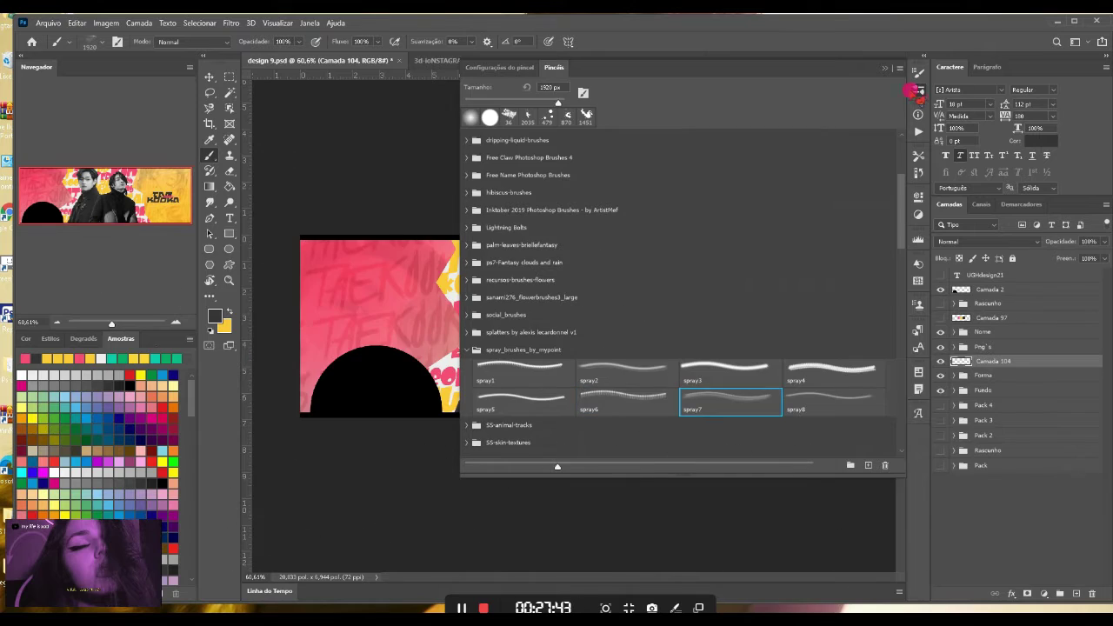
{"action": "left_click", "coordinate": [919, 90]}
{"action": "scroll", "coordinate": [487, 291], "scroll_direction": "down", "scroll_amount": 5}
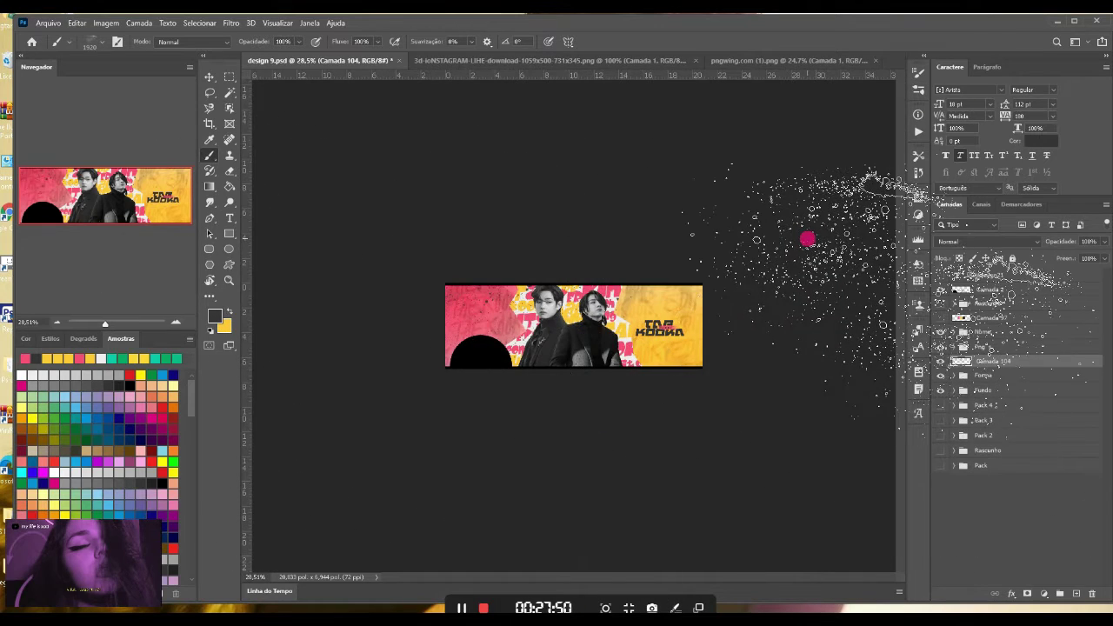
- Try a -90° tip angle for the spray7 brush
{"action": "left_click", "coordinate": [915, 73]}
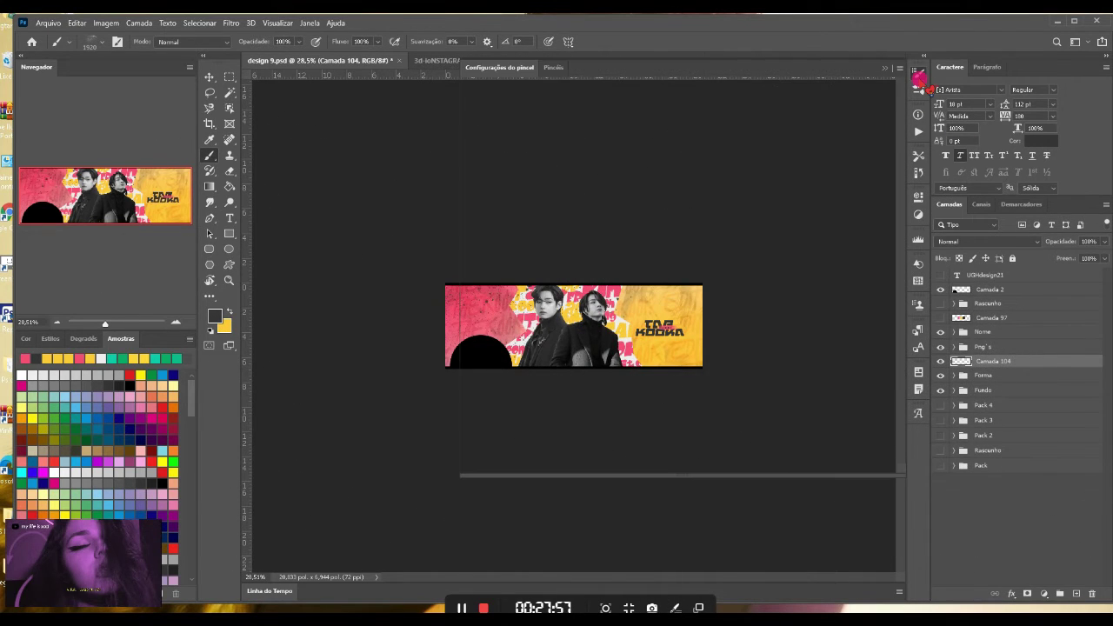
{"action": "left_click", "coordinate": [917, 75]}
{"action": "type", "text": "-90"}
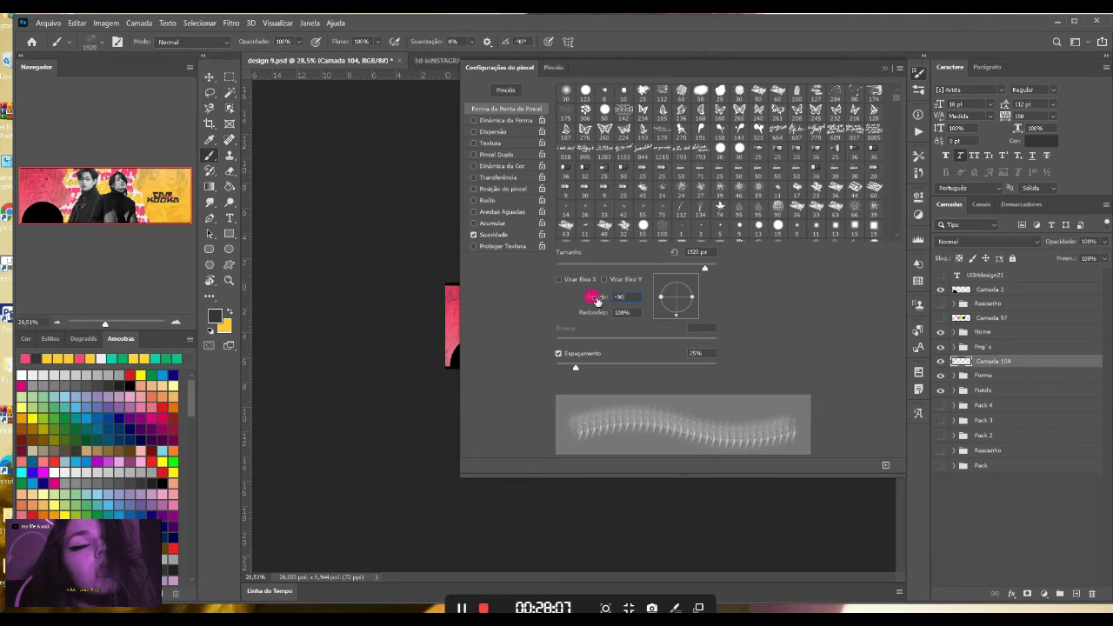
{"action": "left_click", "coordinate": [917, 74]}
{"action": "left_click", "coordinate": [917, 74]}
{"action": "left_click", "coordinate": [618, 296]}
{"action": "key", "text": "BackSpace"}
{"action": "left_click", "coordinate": [654, 299]}
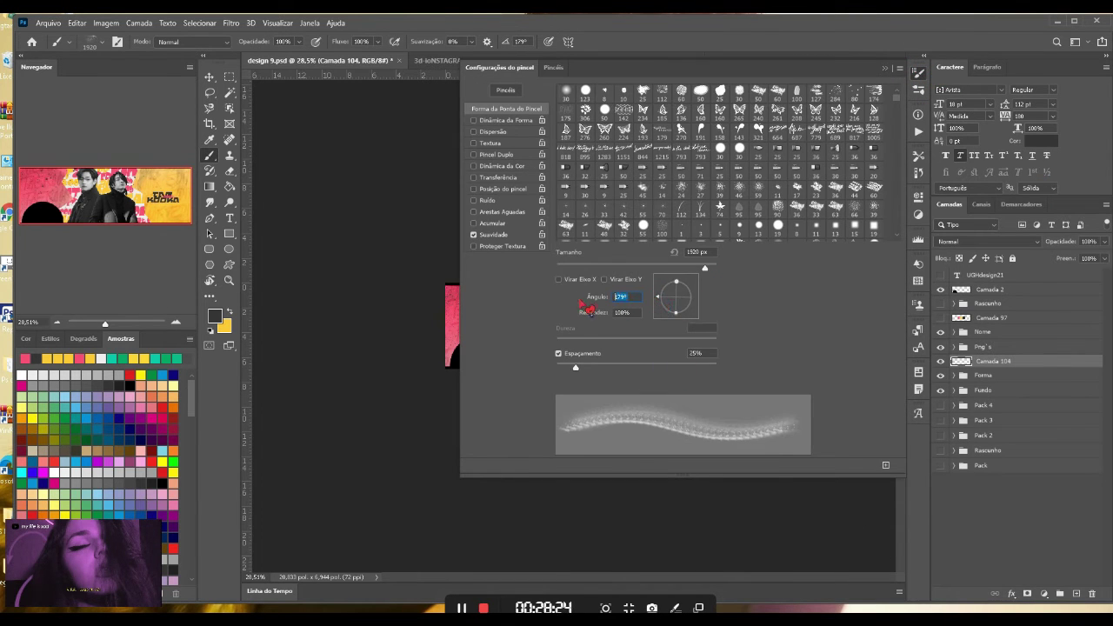
- Set the spray brush's angle to -180° and stamp dark grey splatter across the banner background
{"action": "key", "text": "BackSpace"}
{"action": "key", "text": "BackSpace"}
{"action": "key", "text": "BackSpace"}
{"action": "type", "text": "80"}
{"action": "left_click", "coordinate": [917, 75]}
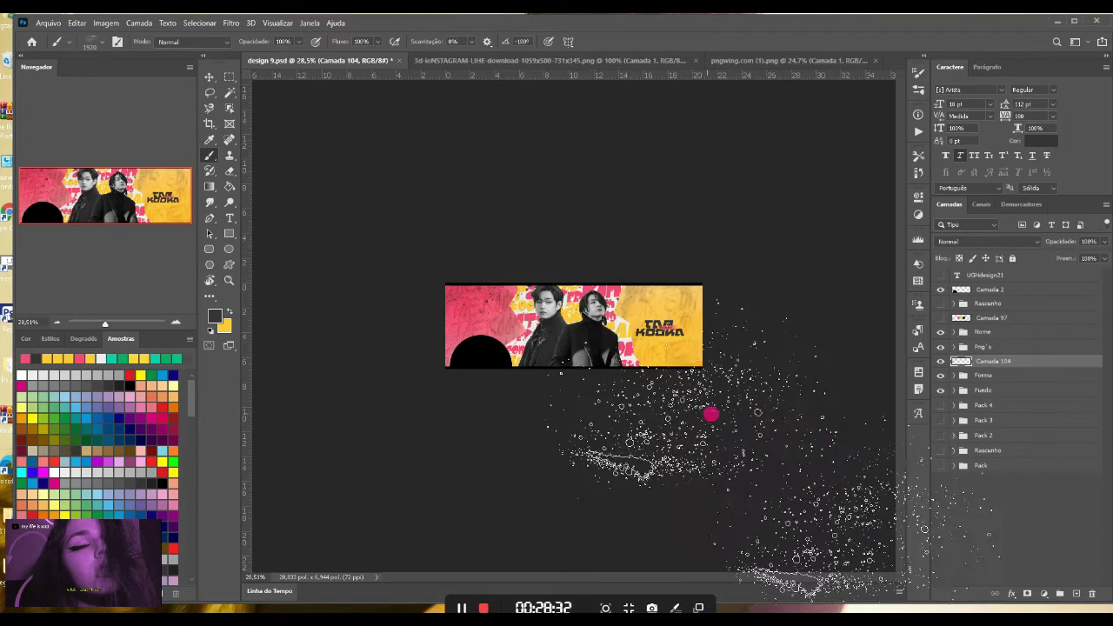
{"action": "scroll", "coordinate": [763, 385], "scroll_direction": "up", "scroll_amount": 9}
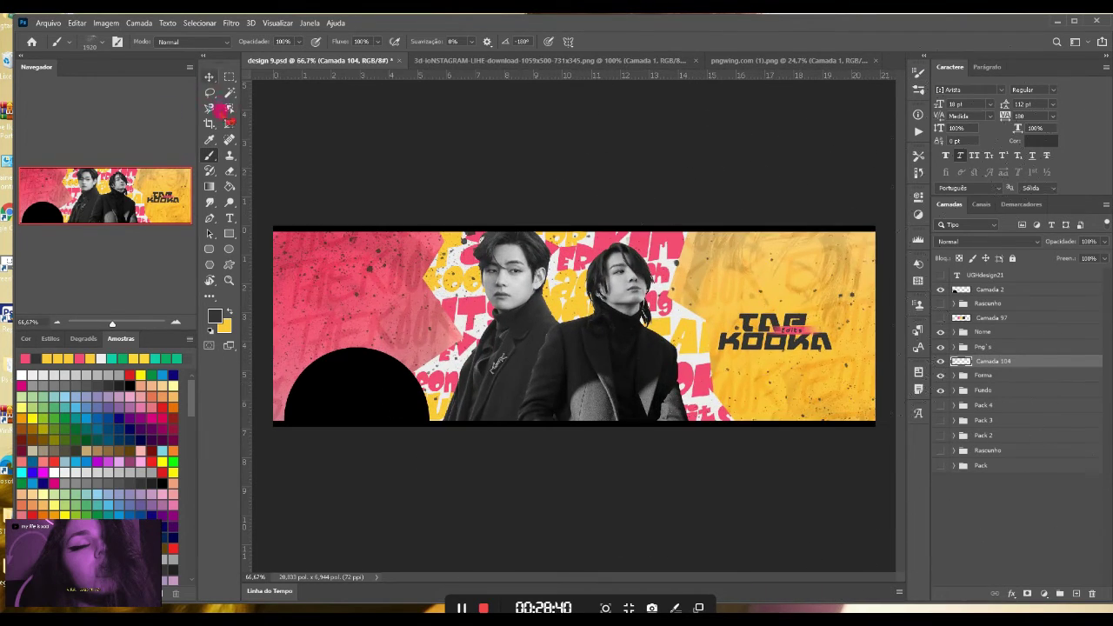
- Add a new layer above the splatter and try the star 5 brush on the pink area
{"action": "left_click", "coordinate": [1075, 594]}
{"action": "left_click", "coordinate": [918, 91]}
{"action": "left_click", "coordinate": [467, 347]}
{"action": "scroll", "coordinate": [479, 383], "scroll_direction": "down", "scroll_amount": 5}
{"action": "left_click", "coordinate": [467, 373]}
{"action": "scroll", "coordinate": [626, 371], "scroll_direction": "down", "scroll_amount": 1}
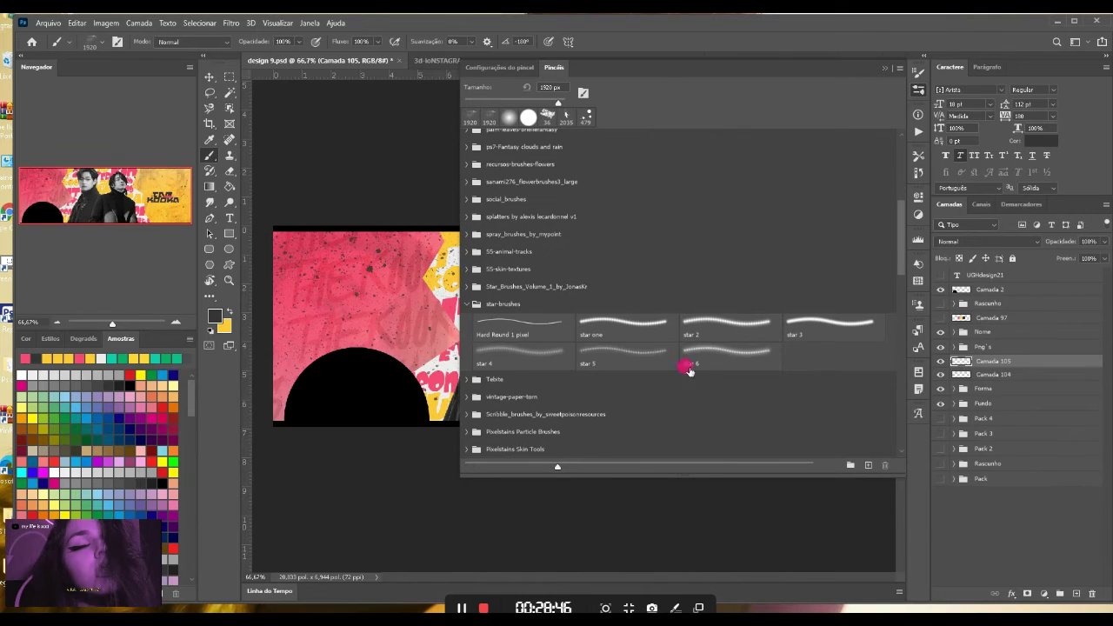
{"action": "left_click", "coordinate": [642, 357]}
{"action": "left_click", "coordinate": [405, 257]}
{"action": "key", "text": "ctrl+z"}
- Set the foreground colour to white
{"action": "left_click", "coordinate": [215, 316]}
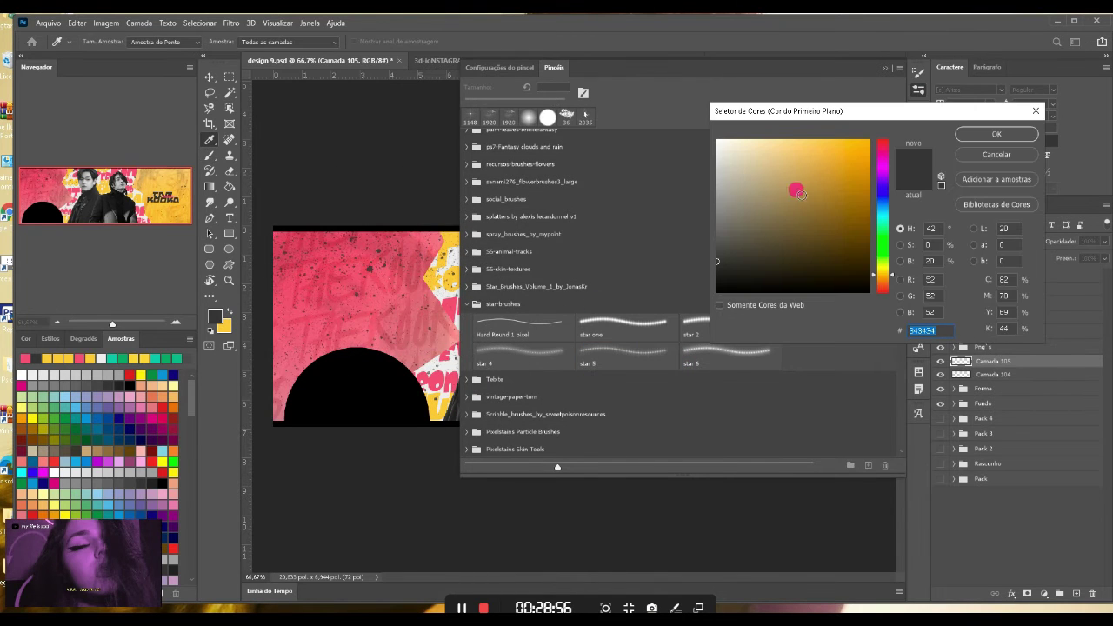
{"action": "left_click", "coordinate": [717, 138]}
{"action": "left_click", "coordinate": [997, 133]}
- Try a brush from the Star_Brushes_Volume_1_by_JonasKr set
{"action": "left_click", "coordinate": [466, 303]}
{"action": "left_click", "coordinate": [466, 286]}
{"action": "left_click", "coordinate": [600, 391]}
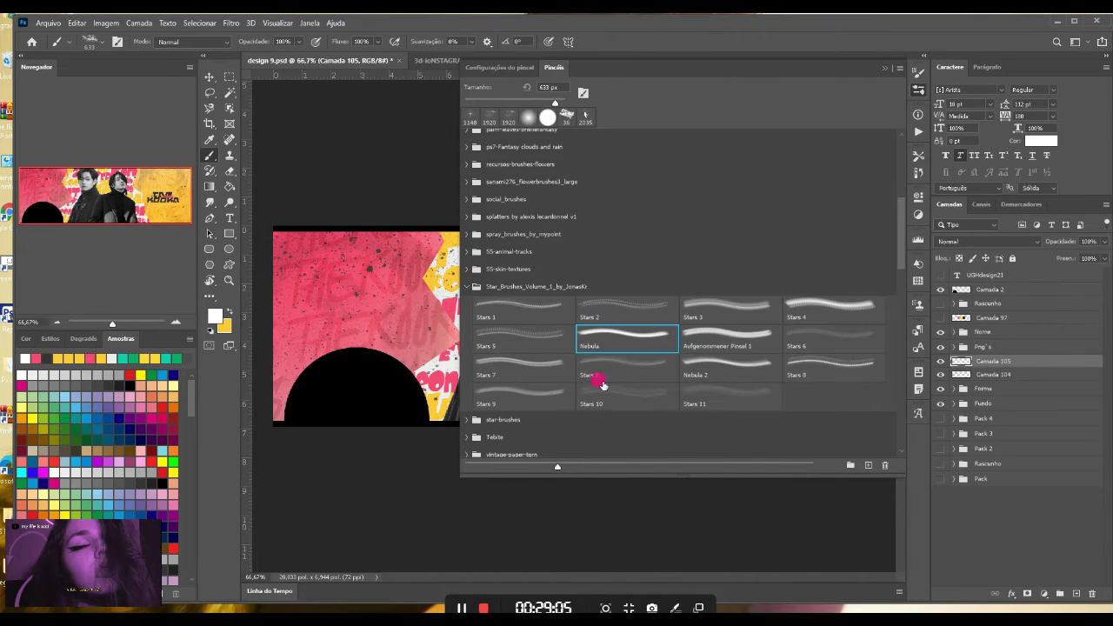
{"action": "left_click", "coordinate": [469, 291]}
- Stamp white light flares on the pink and yellow areas with the single1 brush from the Glitter brushes set
{"action": "scroll", "coordinate": [478, 387], "scroll_direction": "down", "scroll_amount": 2}
{"action": "left_click", "coordinate": [525, 372]}
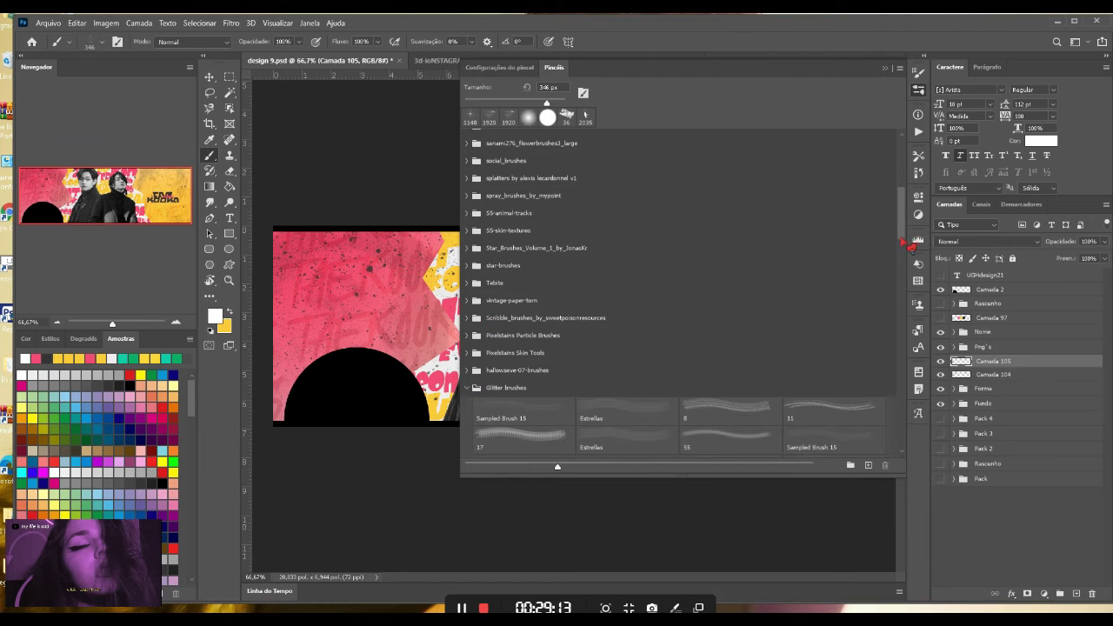
{"action": "left_click_drag", "start_coordinate": [901, 241], "coordinate": [901, 287]}
{"action": "left_click", "coordinate": [833, 238]}
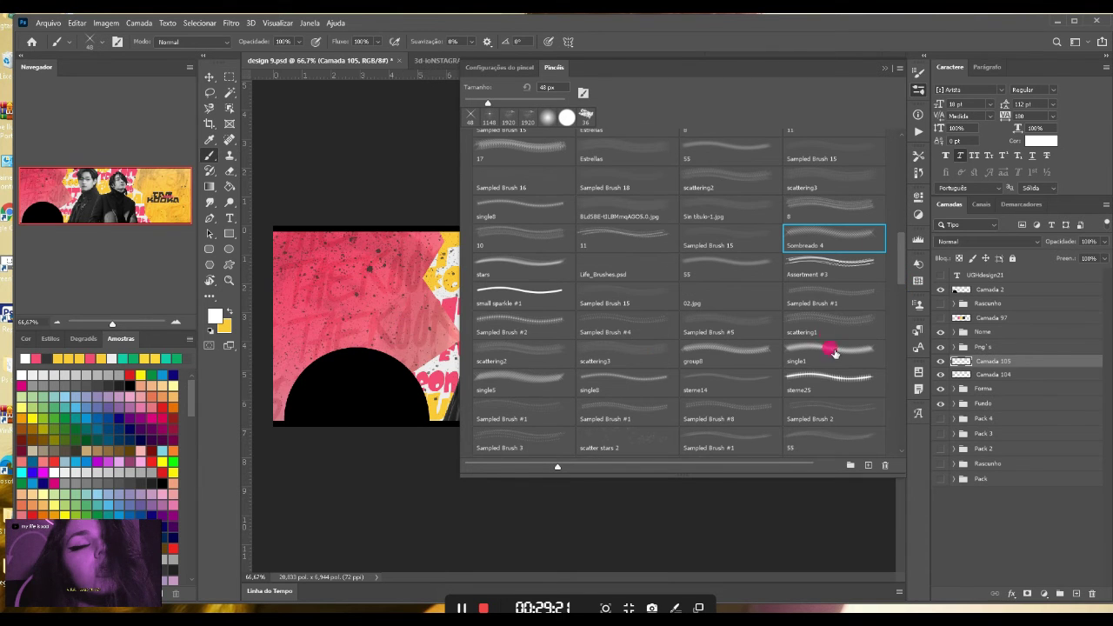
{"action": "left_click", "coordinate": [834, 351]}
{"action": "left_click", "coordinate": [919, 91]}
{"action": "left_click", "coordinate": [431, 287]}
{"action": "left_click", "coordinate": [742, 399]}
- Hide Camada 2 and, on a new layer, stamp 816 px glitter sparkles at the banner's lower-left and upper-right corners
{"action": "left_click", "coordinate": [1076, 594]}
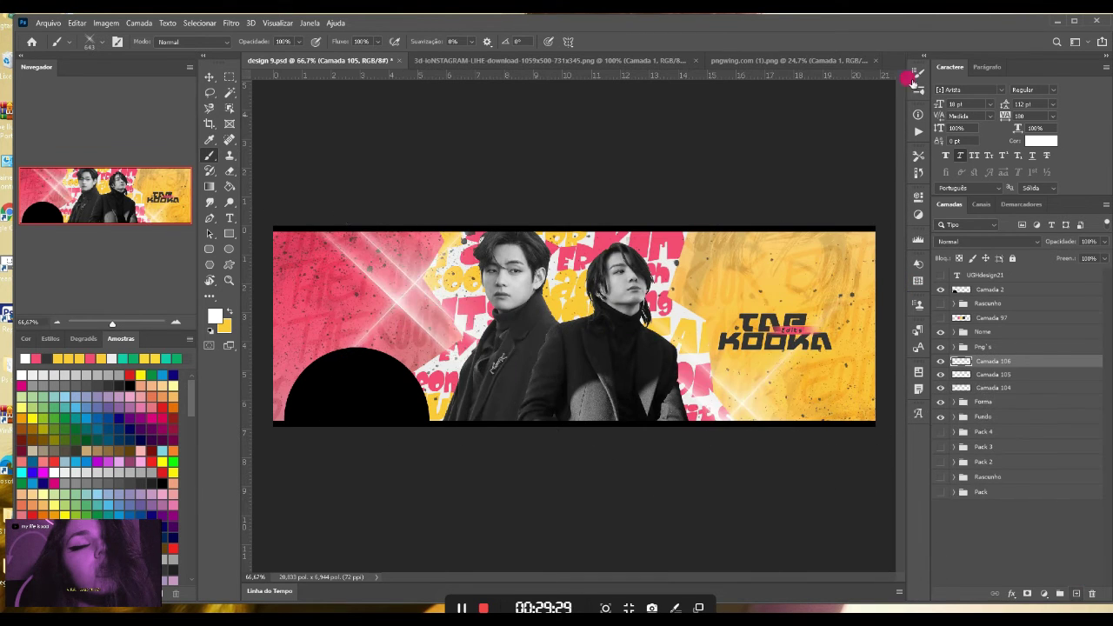
{"action": "left_click", "coordinate": [913, 77]}
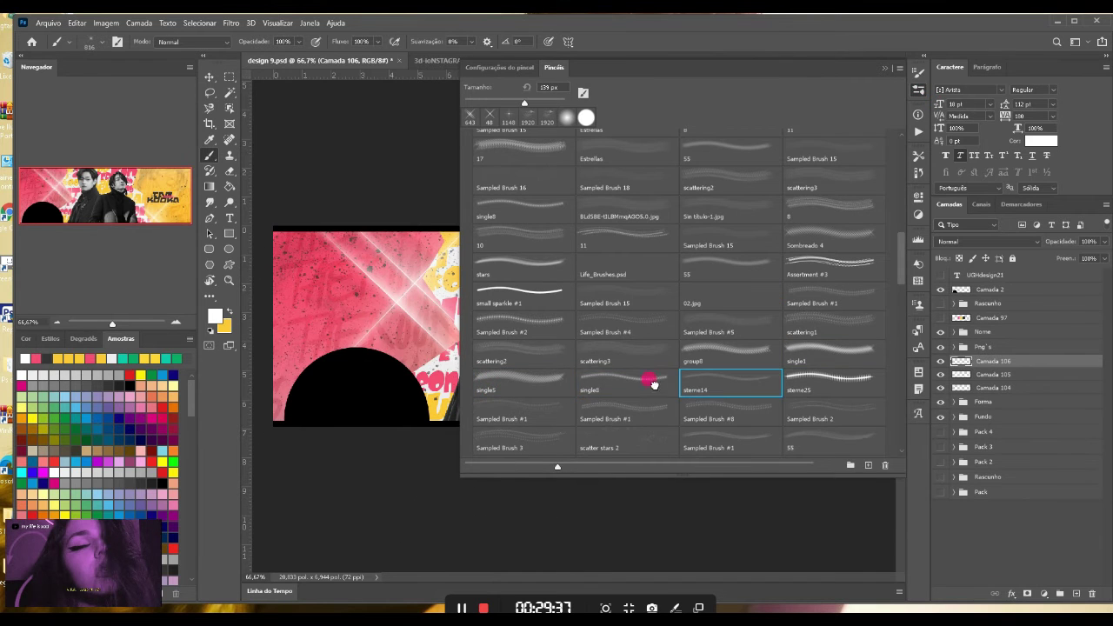
{"action": "left_click", "coordinate": [650, 380]}
{"action": "left_click", "coordinate": [918, 91]}
{"action": "left_click", "coordinate": [940, 290]}
{"action": "left_click", "coordinate": [265, 424]}
{"action": "left_click", "coordinate": [833, 238]}
- Set the two flare and sparkle layers to the Luz Indireta blend mode and lower their opacity
{"action": "left_click", "coordinate": [976, 375], "text": "ctrl"}
{"action": "left_click", "coordinate": [991, 242]}
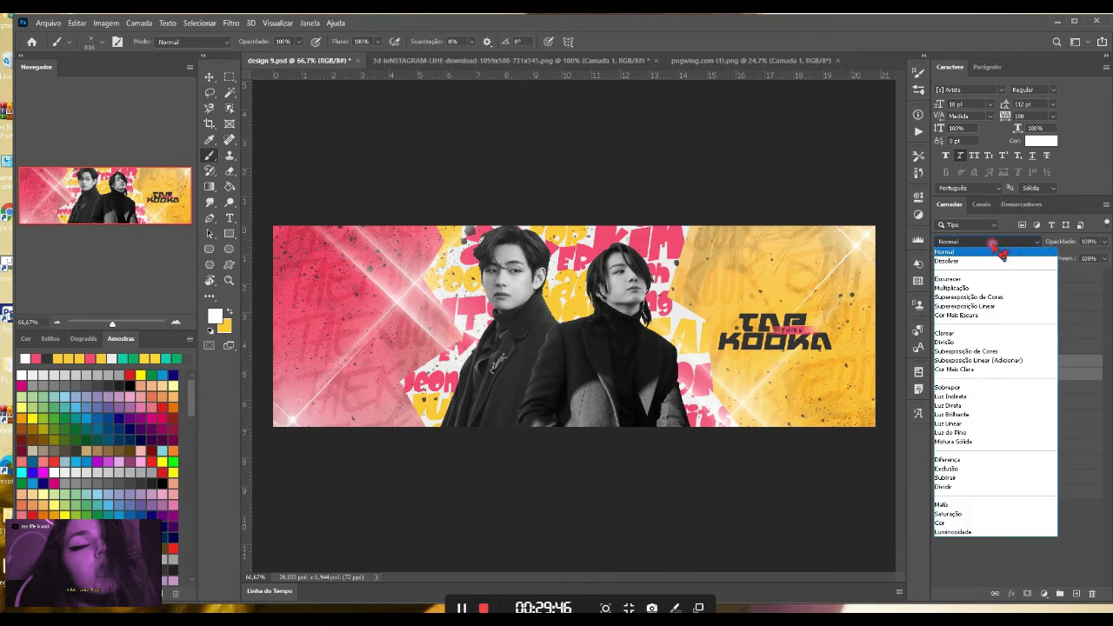
{"action": "left_click", "coordinate": [950, 396]}
{"action": "left_click_drag", "start_coordinate": [1062, 243], "coordinate": [1054, 247]}
- Stamp additional white light streaks on a new layer and add another empty layer above it
{"action": "left_click", "coordinate": [1078, 595]}
{"action": "left_click", "coordinate": [1078, 594]}
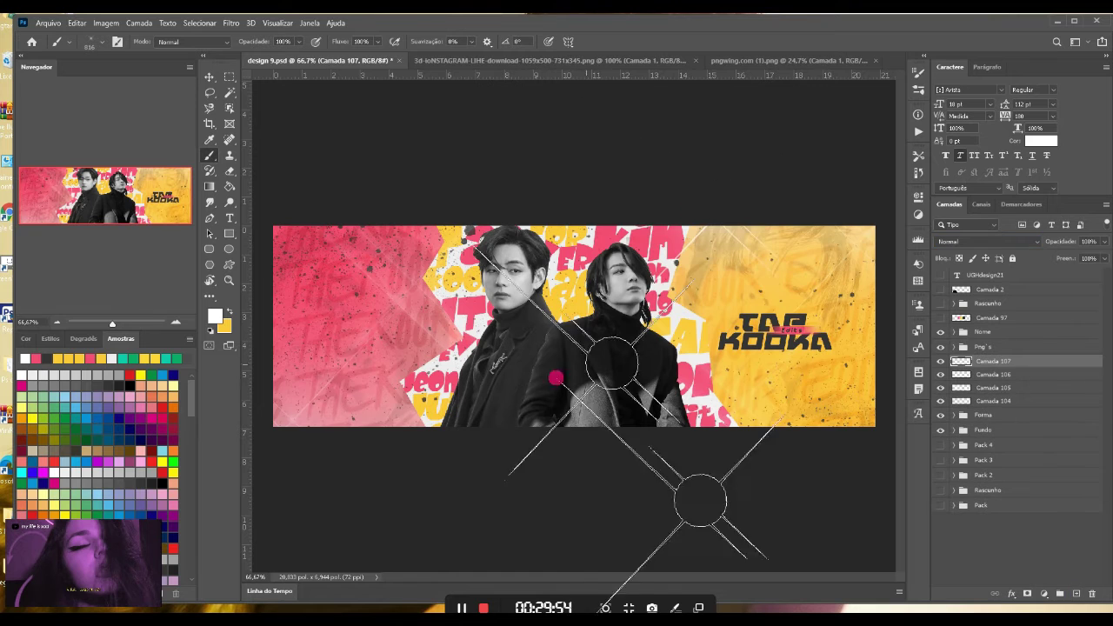
- Try several brushes from the pheebs_brushes_by_pheberoni set on the pink area, including Aufgenommener Pinsel 6 5 at 500 px
{"action": "left_click", "coordinate": [914, 79]}
{"action": "scroll", "coordinate": [509, 174], "scroll_direction": "up", "scroll_amount": 2}
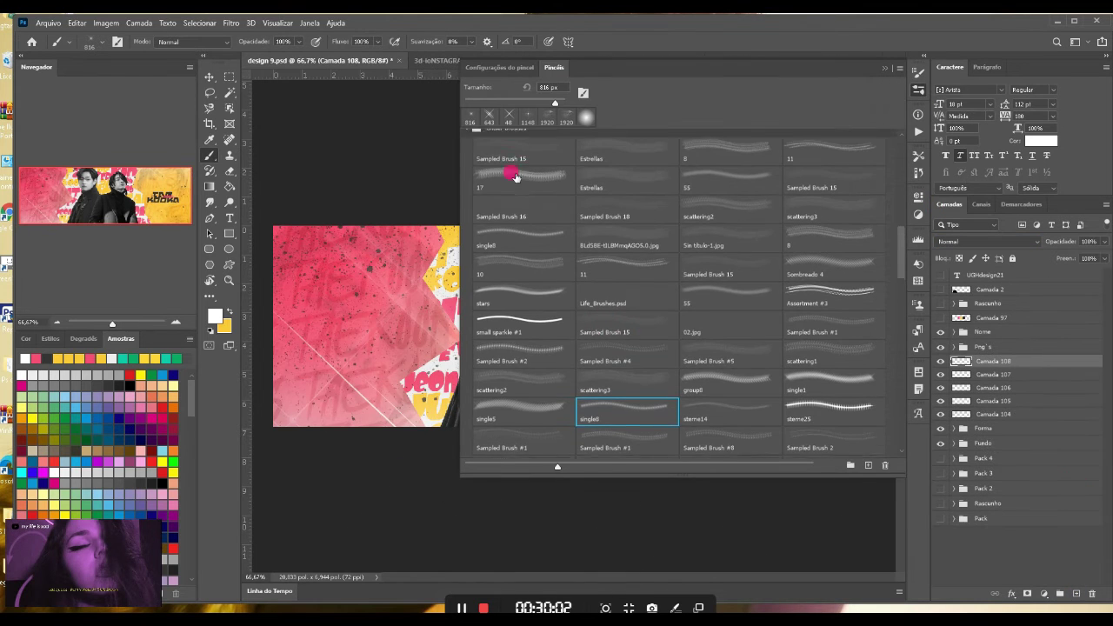
{"action": "left_click", "coordinate": [469, 137]}
{"action": "left_click", "coordinate": [522, 352]}
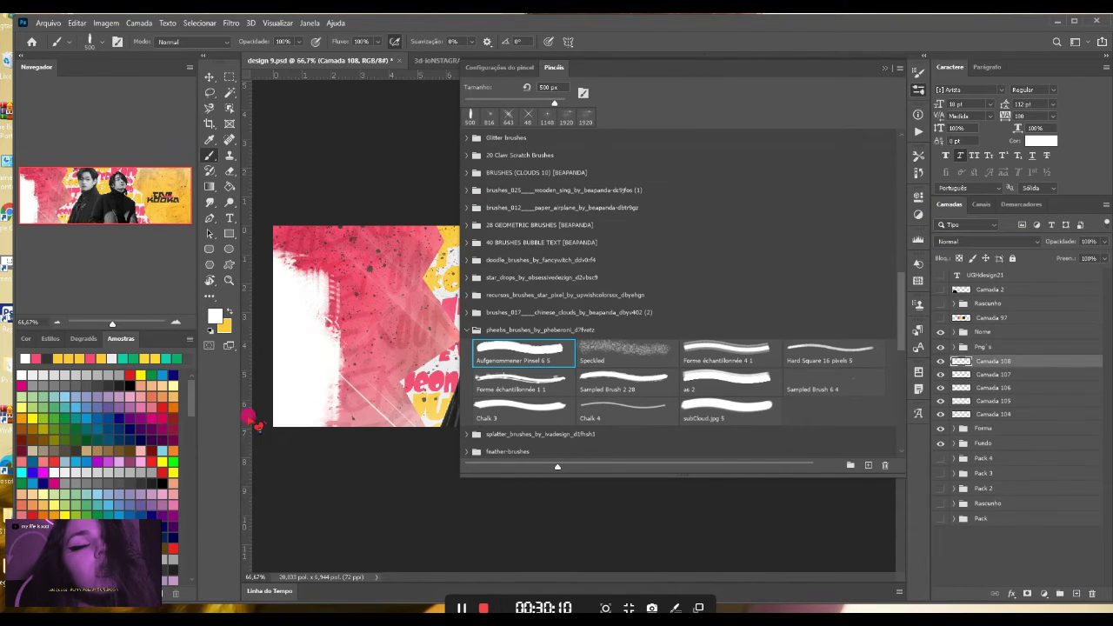
{"action": "left_click", "coordinate": [633, 358]}
{"action": "left_click", "coordinate": [728, 353]}
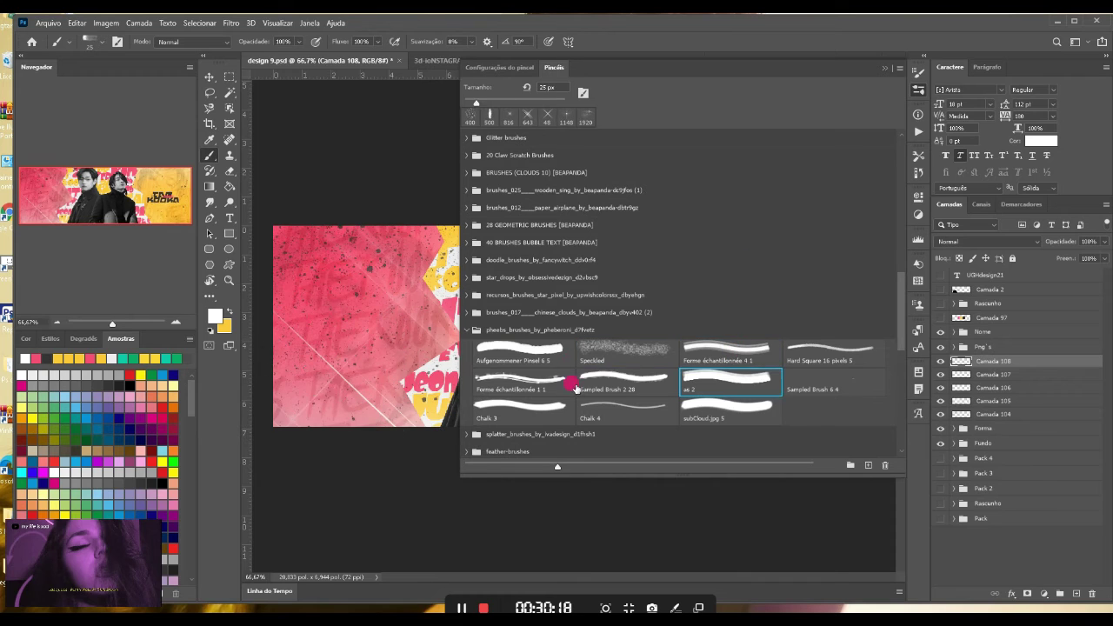
{"action": "left_click", "coordinate": [556, 383]}
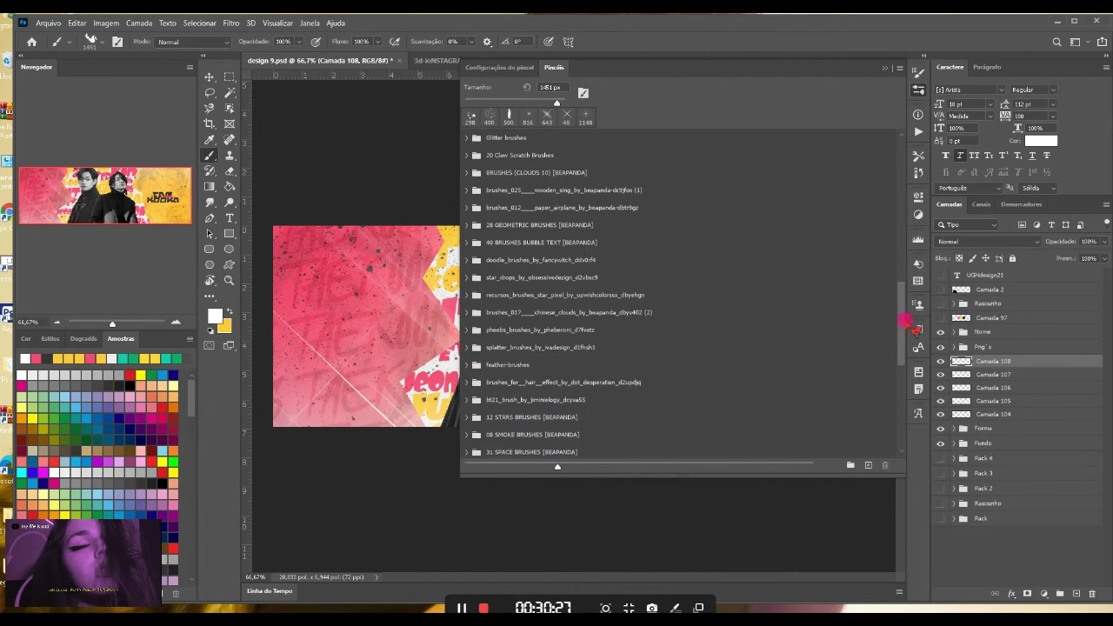
- Try brushes from the memphis2 and texturemate_spraypaintdrips1 sets
{"action": "left_click_drag", "start_coordinate": [904, 319], "coordinate": [908, 389]}
{"action": "left_click", "coordinate": [469, 407]}
{"action": "left_click", "coordinate": [832, 313]}
{"action": "left_click", "coordinate": [470, 290]}
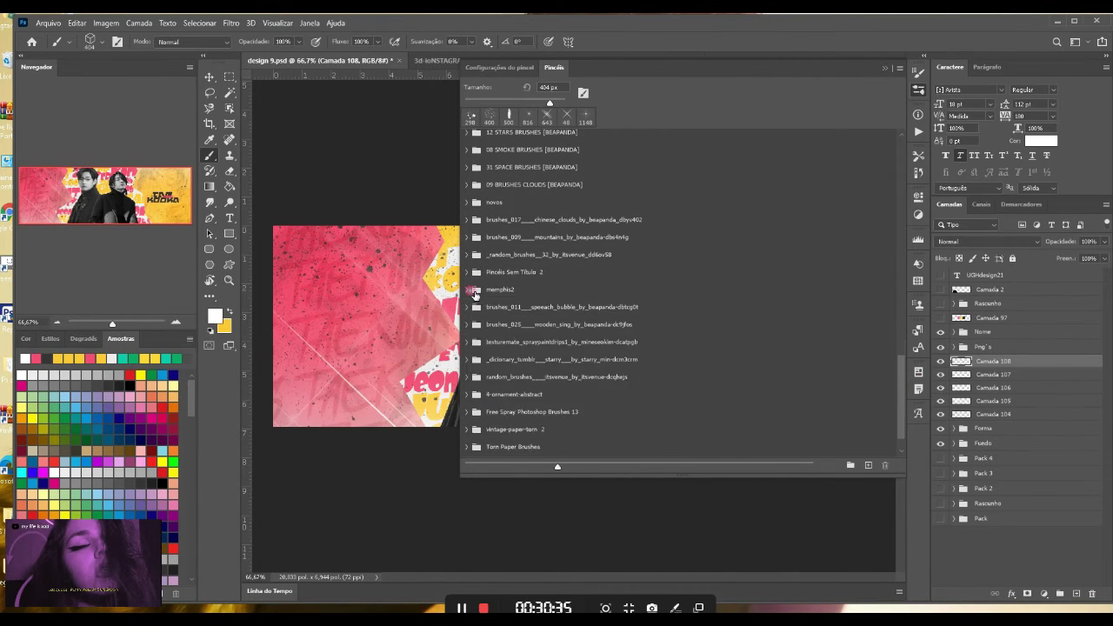
{"action": "left_click", "coordinate": [466, 342]}
{"action": "left_click", "coordinate": [521, 391]}
{"action": "left_click", "coordinate": [467, 343]}
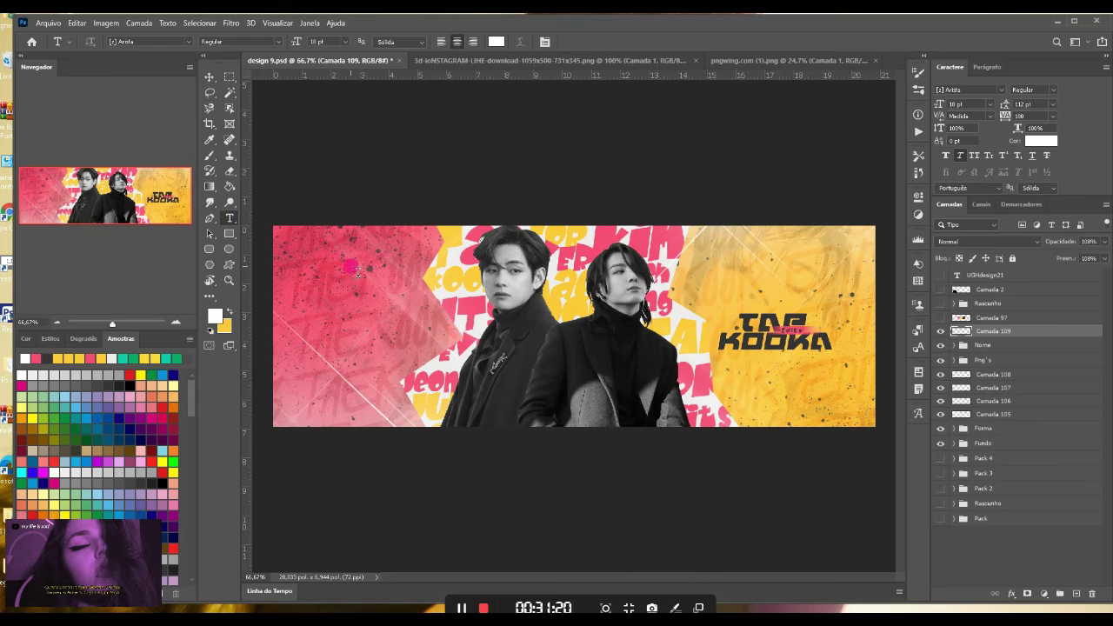
- Write "Sua fc de edits dedicado ao menbors do boy grupo Sul-Coreano" plus the members' names in white text with 0 tracking on the pink area
{"action": "left_click", "coordinate": [1053, 116]}
{"action": "left_click", "coordinate": [1037, 190]}
{"action": "left_click_drag", "start_coordinate": [940, 275], "coordinate": [940, 290]}
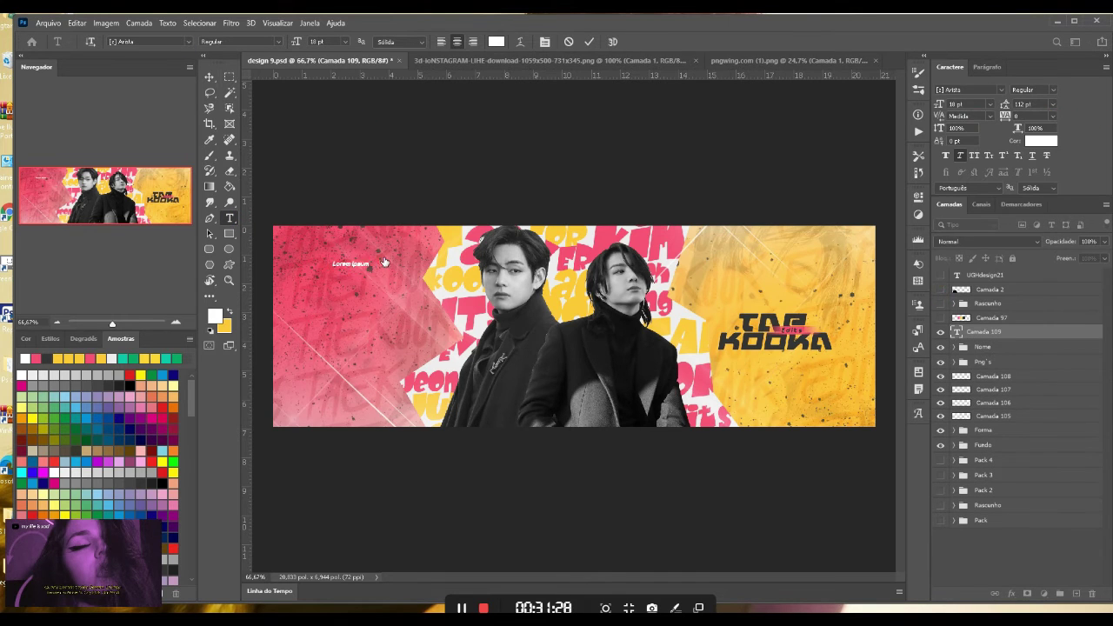
{"action": "type", "text": "Simple"}
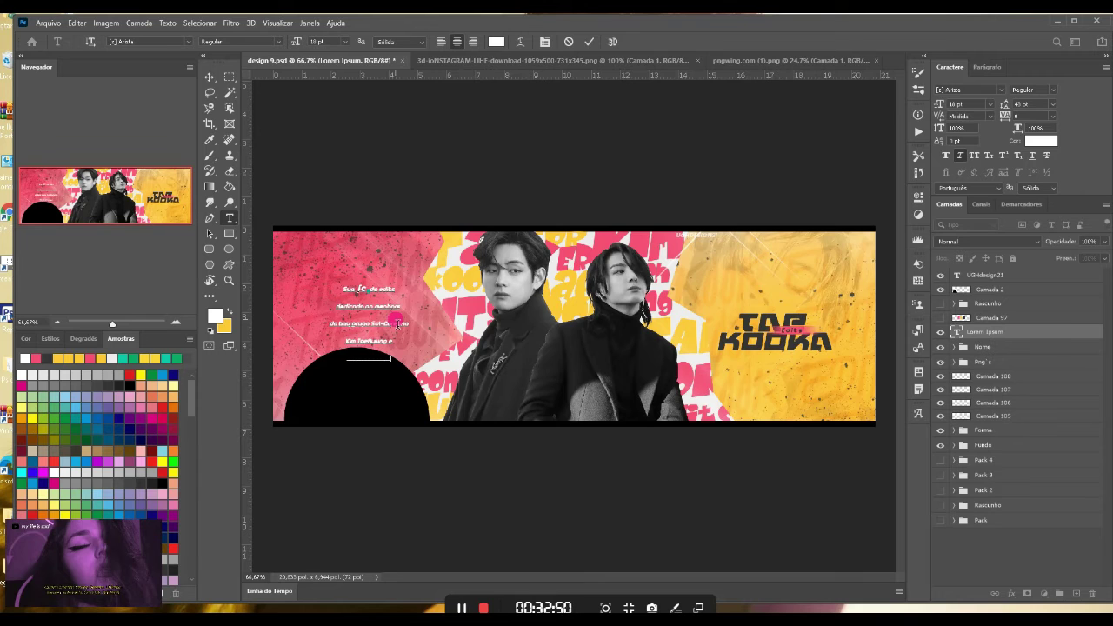
- Set the description text's leading to 25 pt and position the text above the black circle
{"action": "key", "text": "ctrl+Return"}
{"action": "right_click", "coordinate": [365, 320]}
{"action": "left_click", "coordinate": [393, 329]}
{"action": "left_click_drag", "start_coordinate": [1007, 106], "coordinate": [1000, 109]}
{"action": "key", "text": "ctrl+Return"}
{"action": "left_click_drag", "start_coordinate": [389, 336], "coordinate": [383, 333]}
- Delete the members' names from the description text and set its leading to 15 pt
{"action": "left_click_drag", "start_coordinate": [387, 317], "coordinate": [339, 308]}
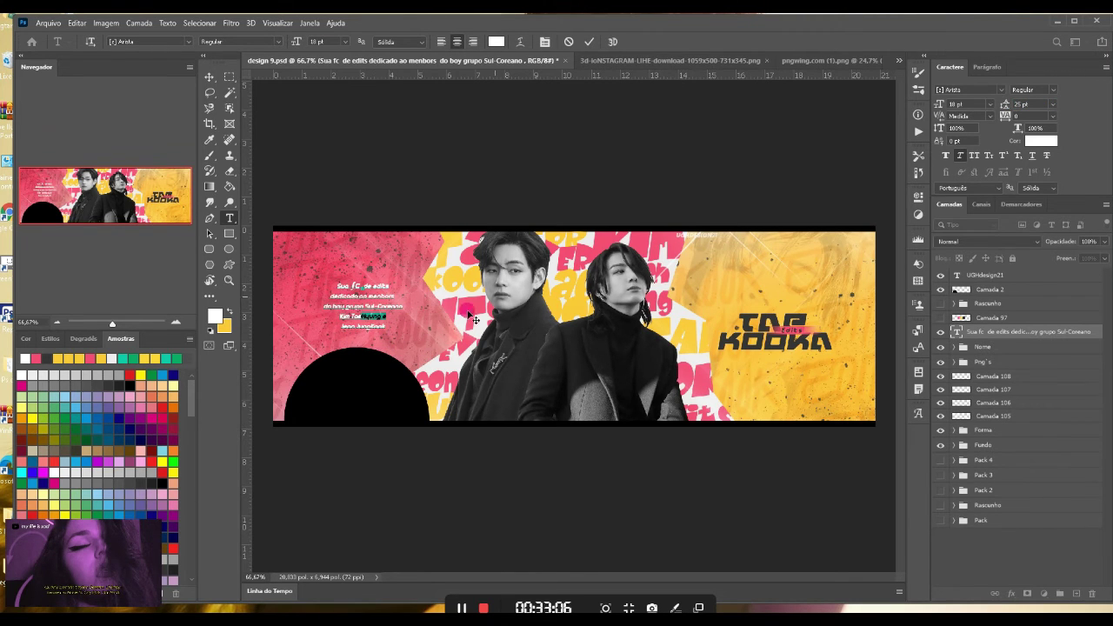
{"action": "key", "text": "ctrl+a"}
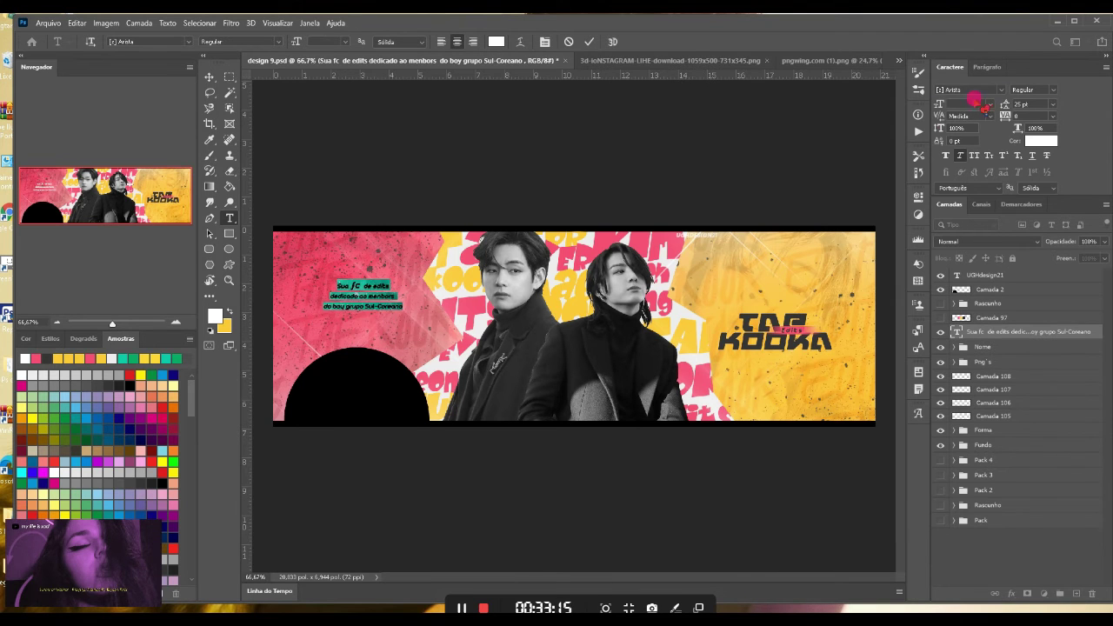
{"action": "left_click_drag", "start_coordinate": [112, 324], "coordinate": [118, 324]}
{"action": "left_click_drag", "start_coordinate": [98, 198], "coordinate": [52, 200]}
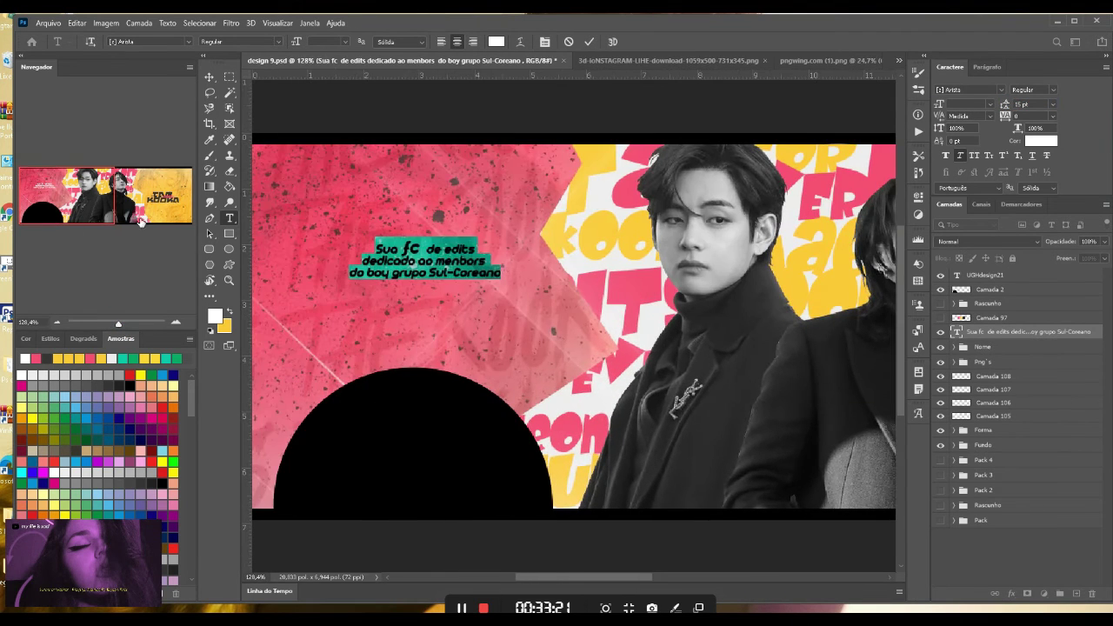
- Enlarge the words menbors, Sul-Coreano, boy and dedicado in the description text
{"action": "double_click", "coordinate": [461, 261]}
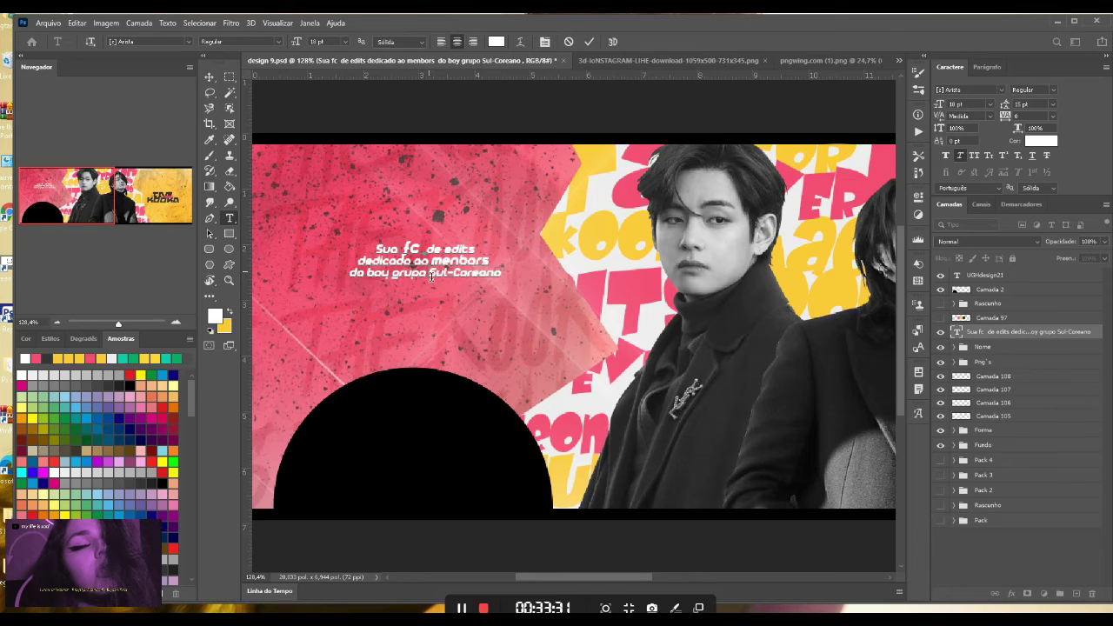
{"action": "double_click", "coordinate": [374, 276]}
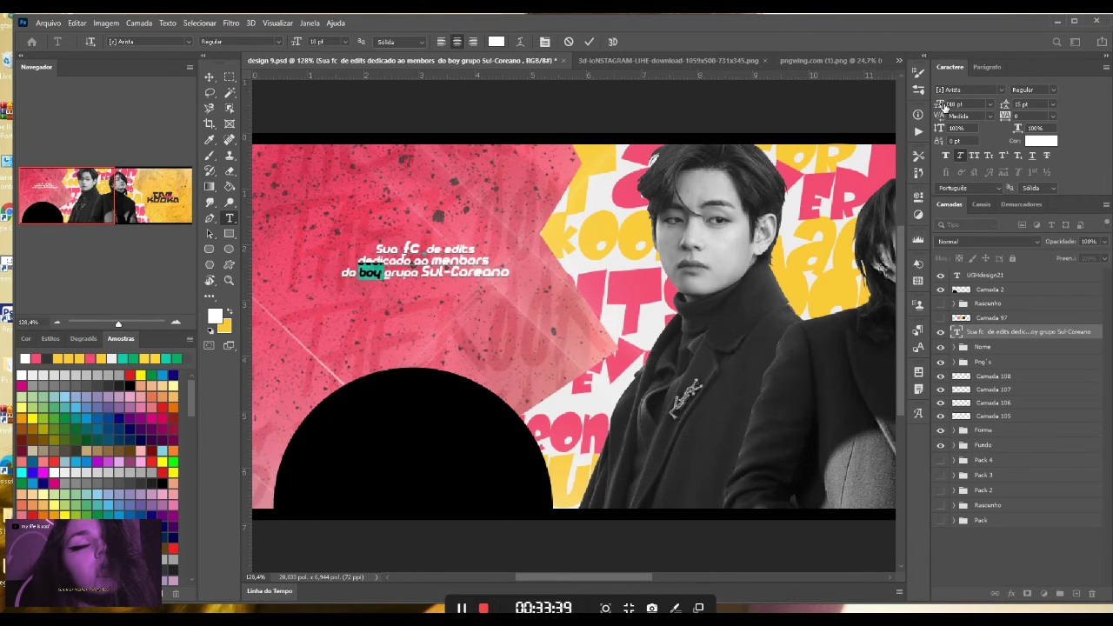
{"action": "double_click", "coordinate": [369, 261]}
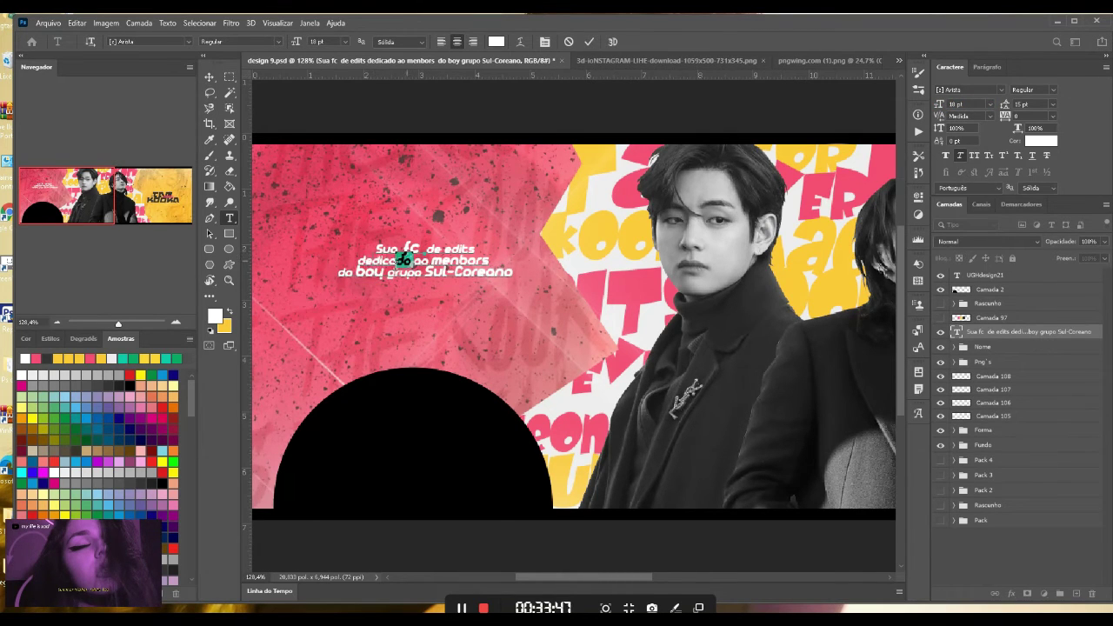
- Set the description text's leading to 16 pt and left-align it, placing it just above the black circle
{"action": "key", "text": "ctrl+a"}
{"action": "left_click", "coordinate": [1005, 104]}
{"action": "type", "text": "16"}
{"action": "key", "text": "Return"}
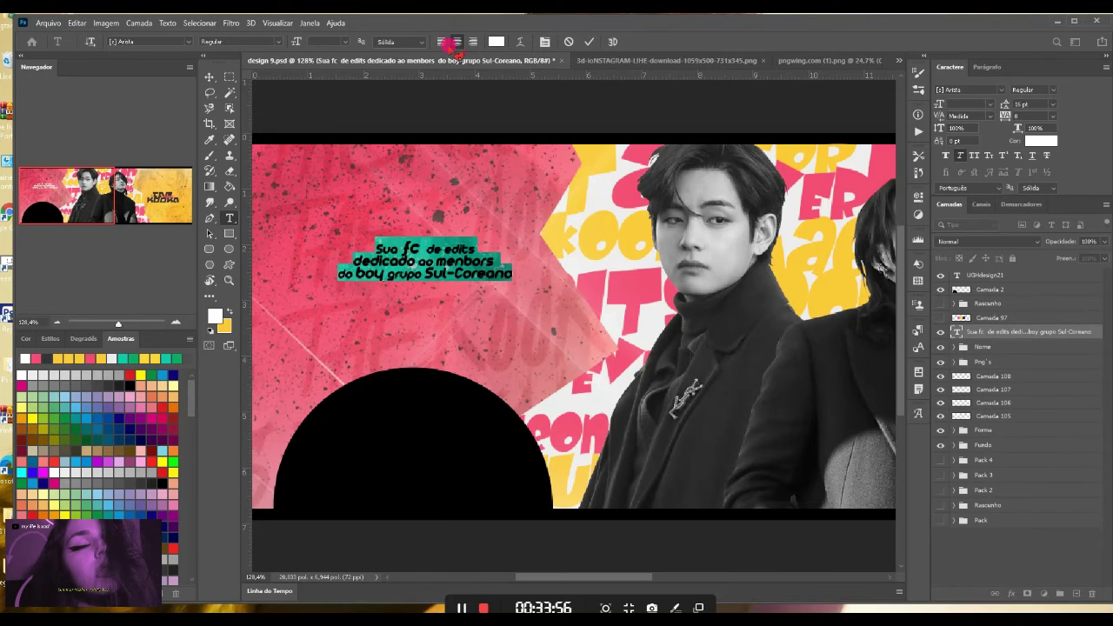
{"action": "left_click", "coordinate": [442, 41]}
{"action": "left_click_drag", "start_coordinate": [490, 313], "coordinate": [433, 338]}
- Warp the description text with the Flag (Sinalizador) style and reduce the bend
{"action": "left_click", "coordinate": [544, 41]}
{"action": "left_click", "coordinate": [772, 107]}
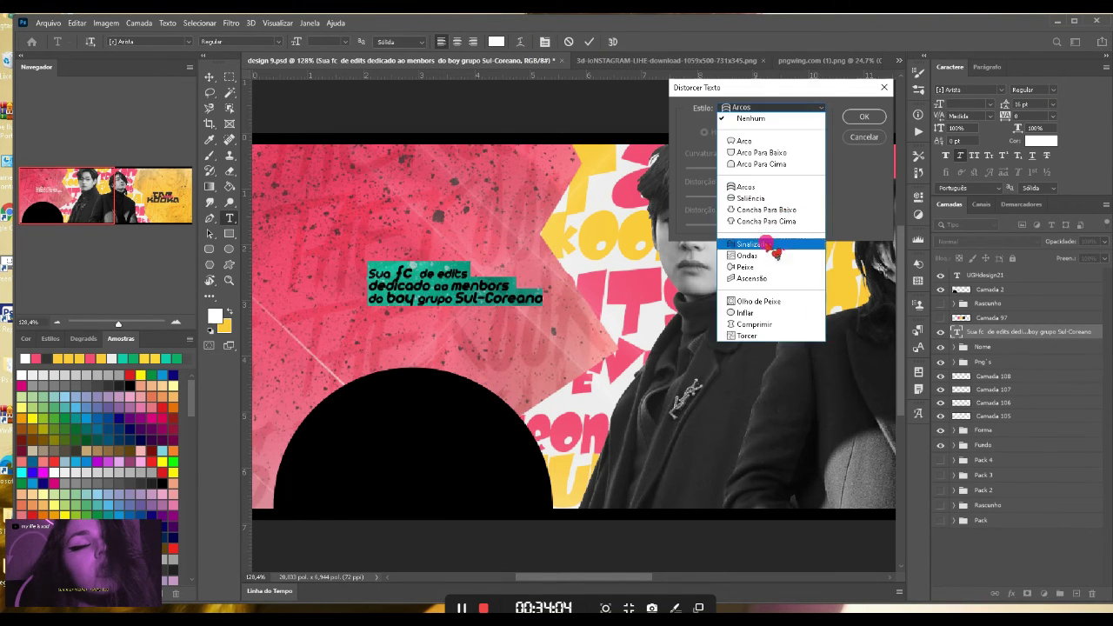
{"action": "left_click", "coordinate": [733, 240]}
{"action": "left_click_drag", "start_coordinate": [756, 170], "coordinate": [733, 170]}
{"action": "left_click", "coordinate": [864, 117]}
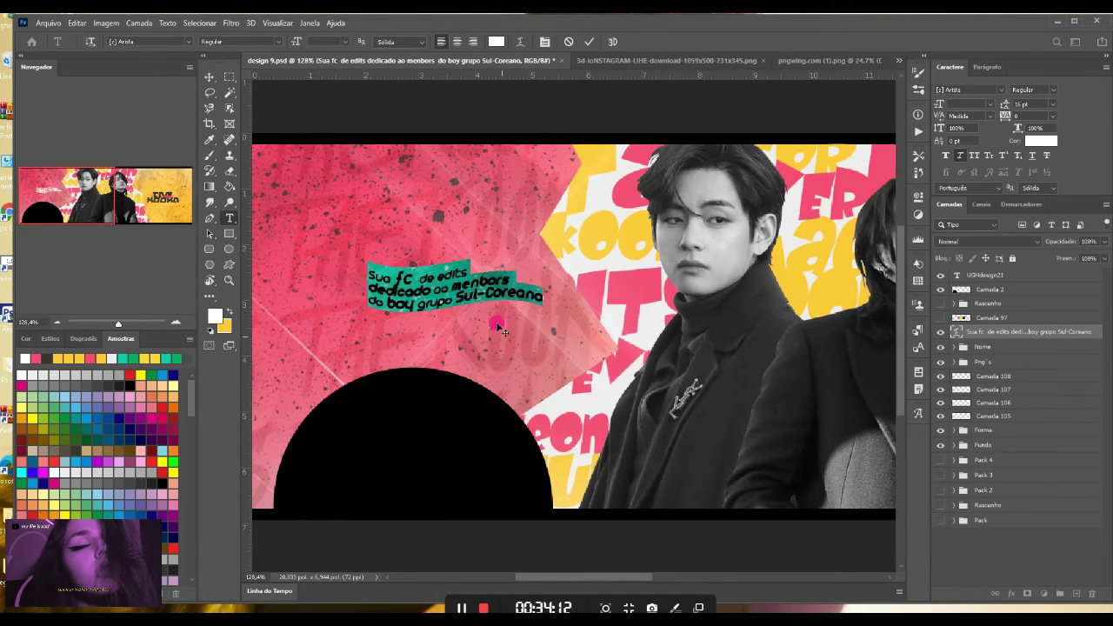
{"action": "key", "text": "ctrl+Return"}
- Paste the two members' names as a new text above the Tae Kooka logo and join them on one line
{"action": "left_click_drag", "start_coordinate": [91, 209], "coordinate": [168, 211]}
{"action": "left_click", "coordinate": [631, 231]}
{"action": "key", "text": "ctrl+v"}
{"action": "right_click", "coordinate": [666, 239]}
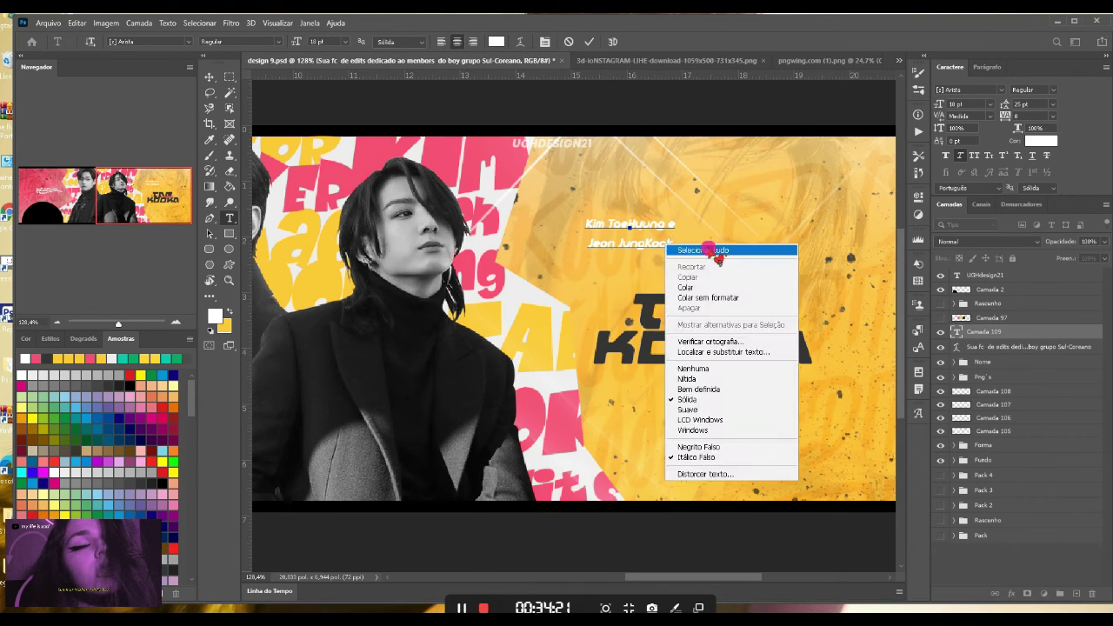
{"action": "left_click", "coordinate": [591, 246]}
{"action": "key", "text": "BackSpace"}
- Left-align the members' names text and break it into two lines, one name per line
{"action": "right_click", "coordinate": [623, 232]}
{"action": "left_click", "coordinate": [652, 238]}
{"action": "left_click", "coordinate": [987, 67]}
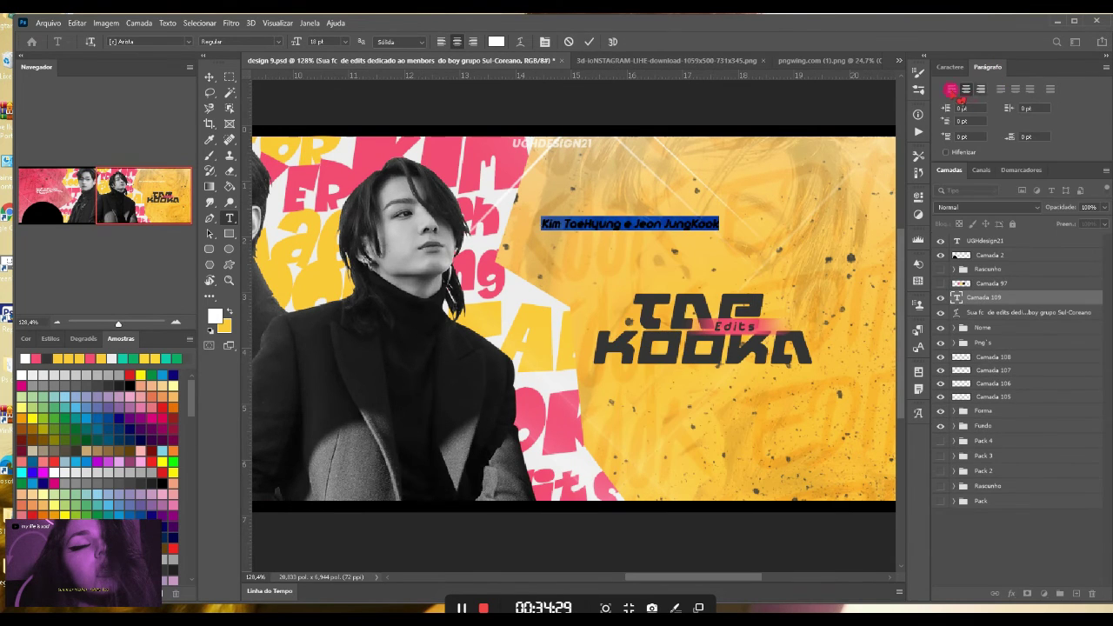
{"action": "left_click", "coordinate": [951, 90]}
{"action": "left_click", "coordinate": [721, 226]}
{"action": "key", "text": "Return"}
- Set the members' names text to 25 pt with 18 pt leading
{"action": "right_click", "coordinate": [722, 228]}
{"action": "left_click", "coordinate": [759, 232]}
{"action": "left_click", "coordinate": [949, 66]}
{"action": "left_click", "coordinate": [1019, 103]}
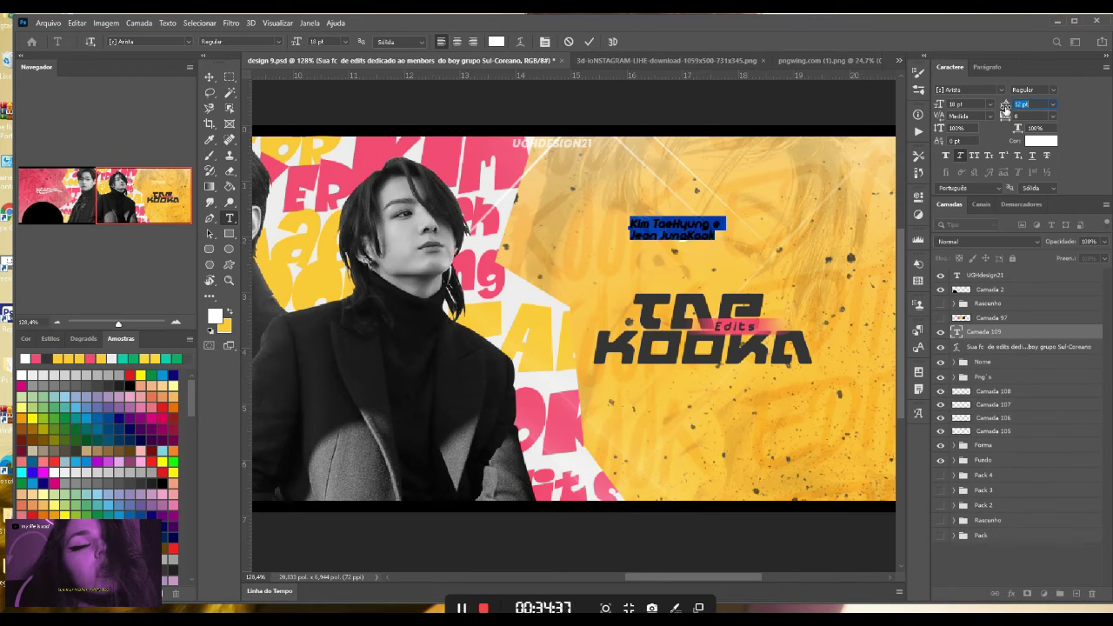
{"action": "left_click_drag", "start_coordinate": [943, 104], "coordinate": [947, 104]}
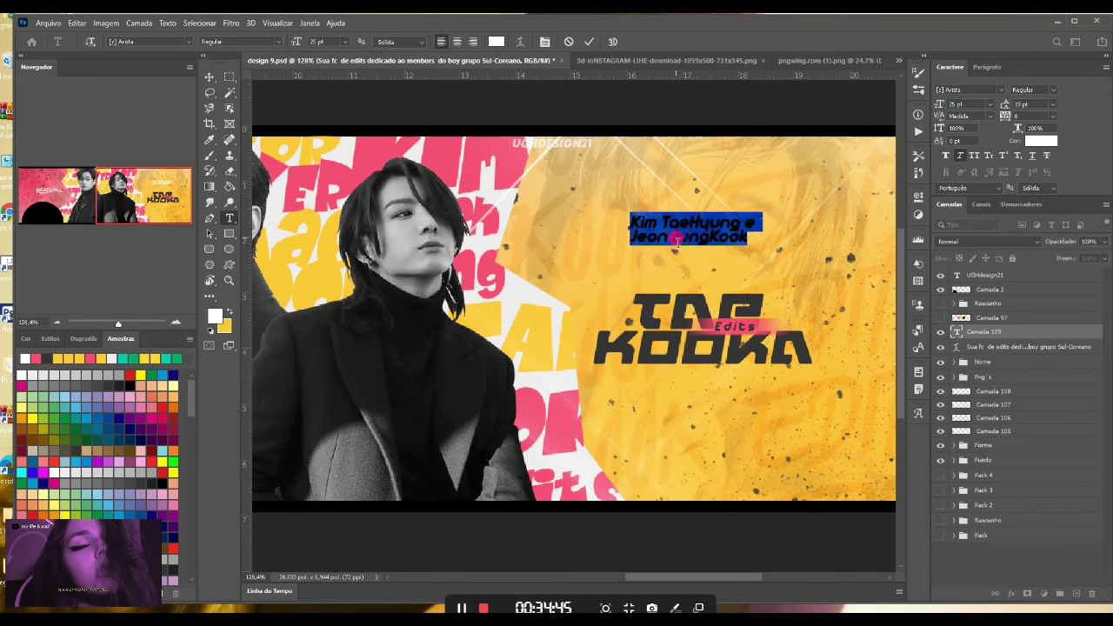
- Colour the first and last words of the members' names text with the pink sampled from the background lettering
{"action": "left_click", "coordinate": [674, 239]}
{"action": "left_click_drag", "start_coordinate": [671, 237], "coordinate": [784, 244]}
{"action": "left_click", "coordinate": [1054, 143]}
{"action": "left_click", "coordinate": [497, 279]}
{"action": "key", "text": "Return"}
{"action": "left_click_drag", "start_coordinate": [660, 224], "coordinate": [630, 223]}
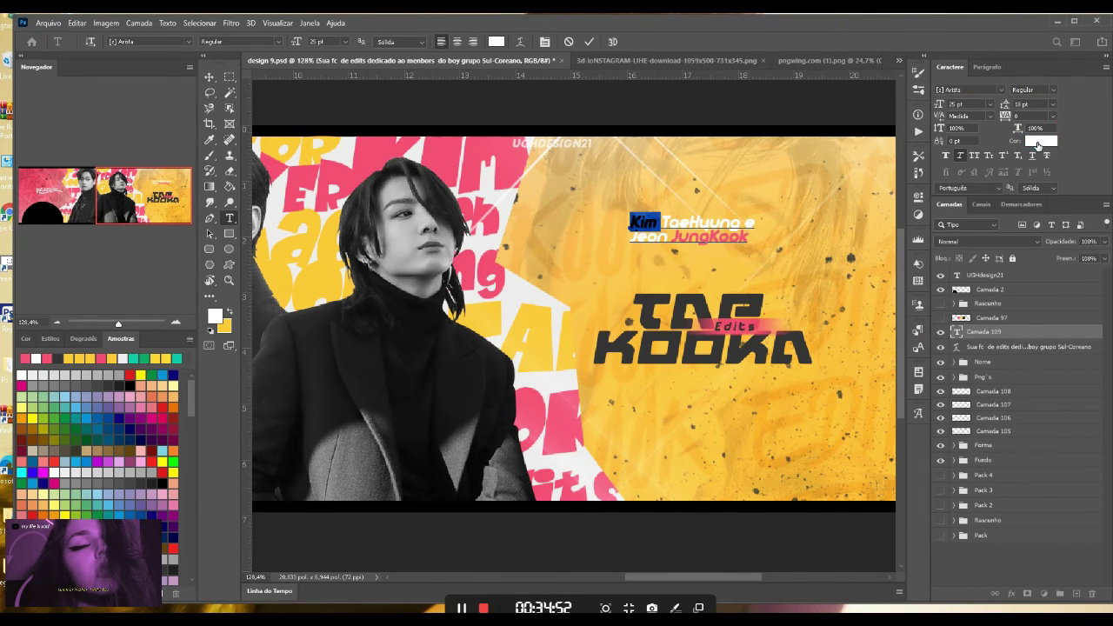
{"action": "left_click", "coordinate": [1037, 143]}
{"action": "left_click", "coordinate": [498, 279]}
{"action": "key", "text": "Return"}
{"action": "key", "text": "ctrl+Return"}
- Remove the warp from the whole description text by setting its style to None (Nenhum)
{"action": "left_click_drag", "start_coordinate": [487, 305], "coordinate": [826, 298]}
{"action": "left_click", "coordinate": [423, 286]}
{"action": "mouse_move", "coordinate": [435, 287]}
{"action": "left_mouse_down"}
{"action": "mouse_move", "coordinate": [604, 298]}
{"action": "mouse_move", "coordinate": [416, 295]}
{"action": "left_mouse_up"}
{"action": "right_click", "coordinate": [421, 284]}
{"action": "left_click", "coordinate": [487, 291]}
{"action": "left_click", "coordinate": [520, 42]}
{"action": "left_click", "coordinate": [753, 107]}
{"action": "left_click", "coordinate": [751, 118]}
{"action": "left_click", "coordinate": [865, 116]}
- Colour the word Sul-Coreano in the description text with the yellow sampled from the artwork
{"action": "left_click", "coordinate": [542, 296]}
{"action": "left_click_drag", "start_coordinate": [542, 296], "coordinate": [455, 295]}
{"action": "left_click", "coordinate": [1039, 141]}
{"action": "left_click", "coordinate": [567, 213]}
{"action": "key", "text": "Return"}
- Colour the words fc and dedicado in the description text yellow
{"action": "double_click", "coordinate": [406, 270]}
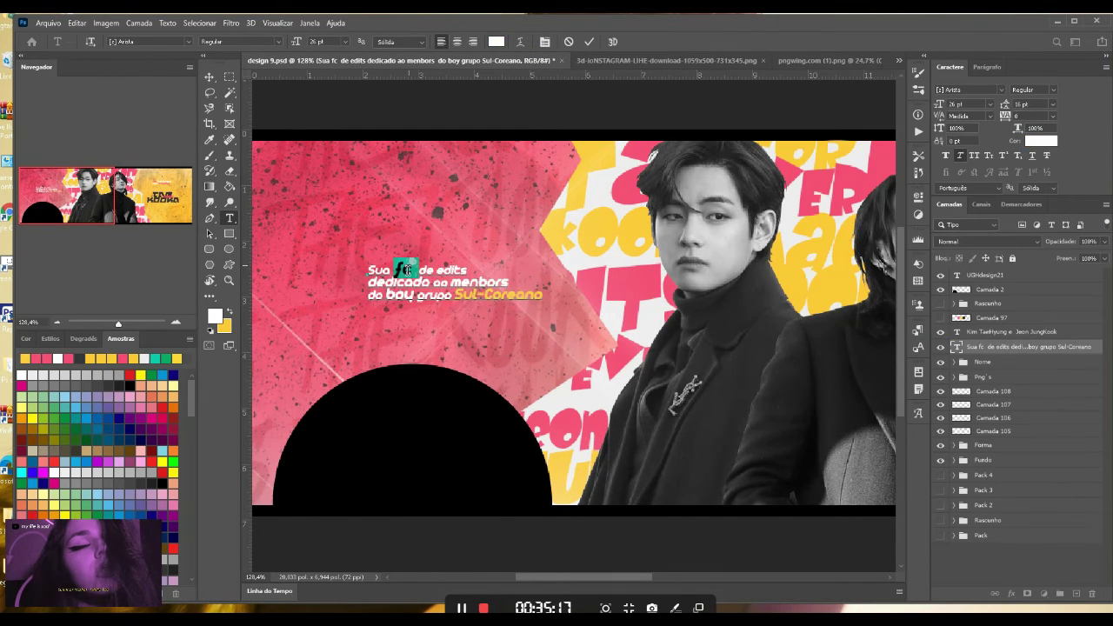
{"action": "left_click", "coordinate": [1040, 142]}
{"action": "left_click", "coordinate": [594, 170]}
{"action": "key", "text": "Return"}
{"action": "left_click", "coordinate": [430, 283]}
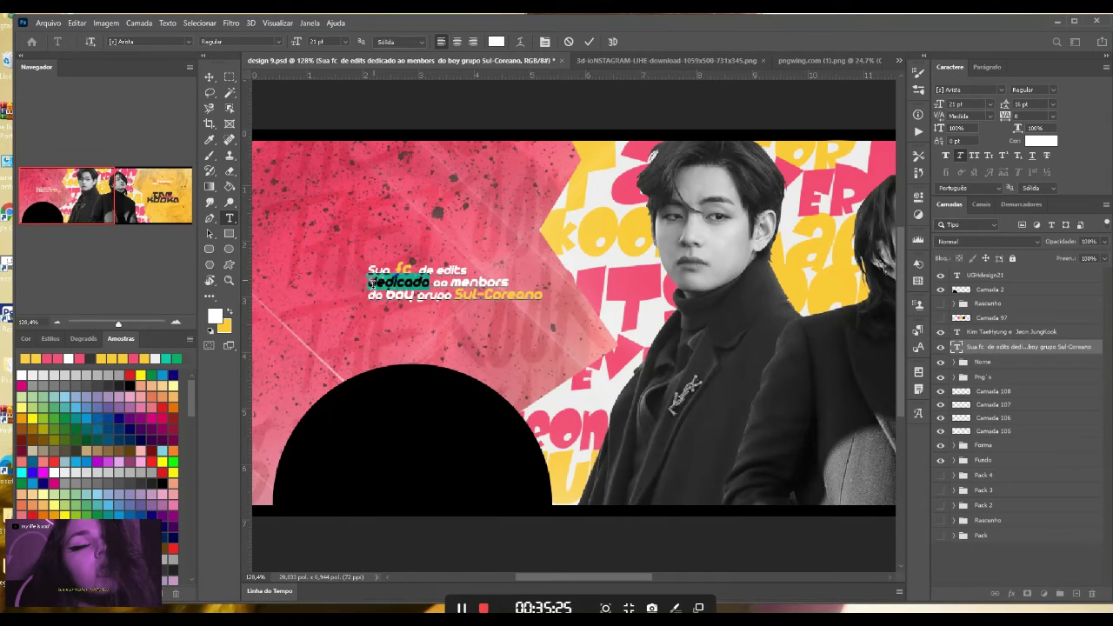
{"action": "left_click", "coordinate": [1040, 140]}
{"action": "left_click", "coordinate": [997, 134]}
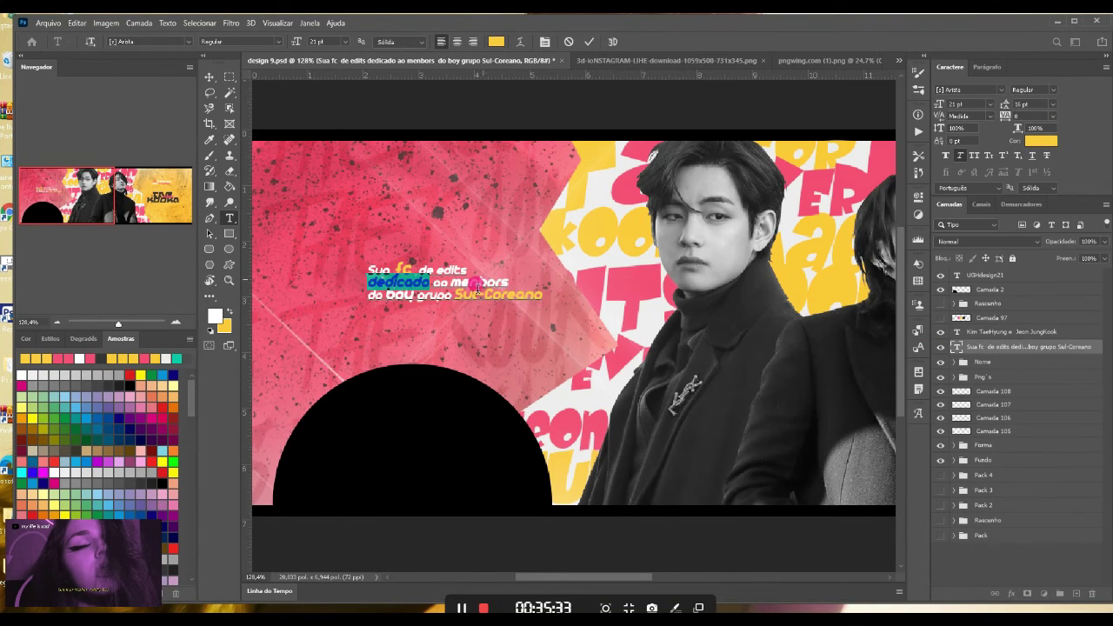
- Centre-align the description text and move it back to its place above the black circle
{"action": "key", "text": "ctrl+a"}
{"action": "left_click", "coordinate": [987, 67]}
{"action": "left_click", "coordinate": [966, 88]}
{"action": "left_click_drag", "start_coordinate": [398, 337], "coordinate": [486, 342]}
- Draw a circle about 176 px wide with the Ellipse tool and move it over the description text
{"action": "left_click", "coordinate": [227, 266]}
{"action": "left_click", "coordinate": [229, 250]}
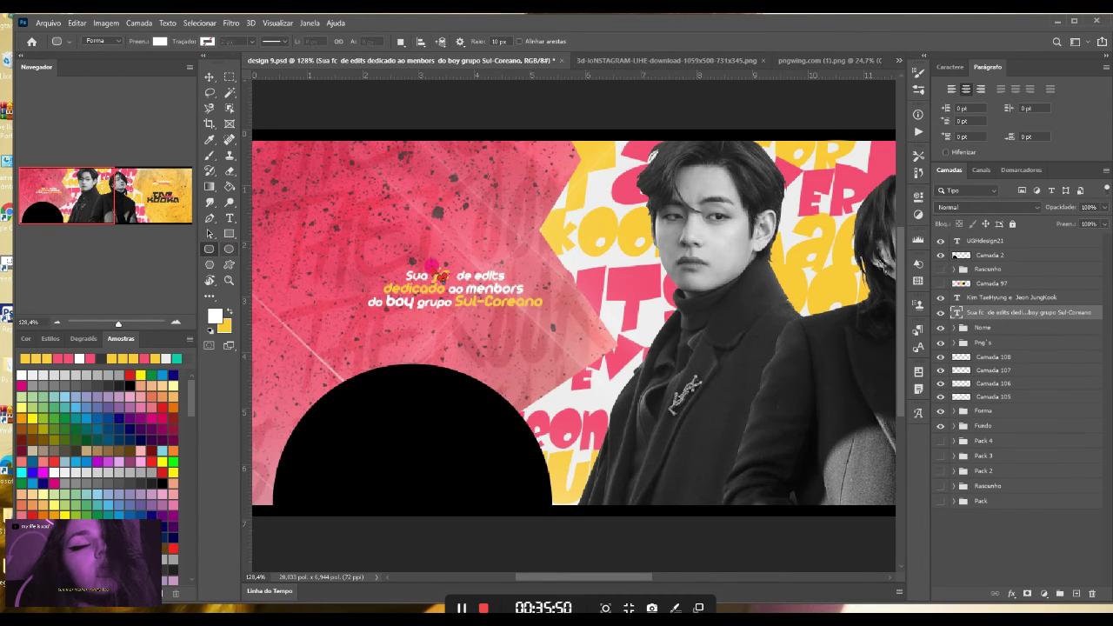
{"action": "left_click_drag", "start_coordinate": [574, 371], "coordinate": [579, 381]}
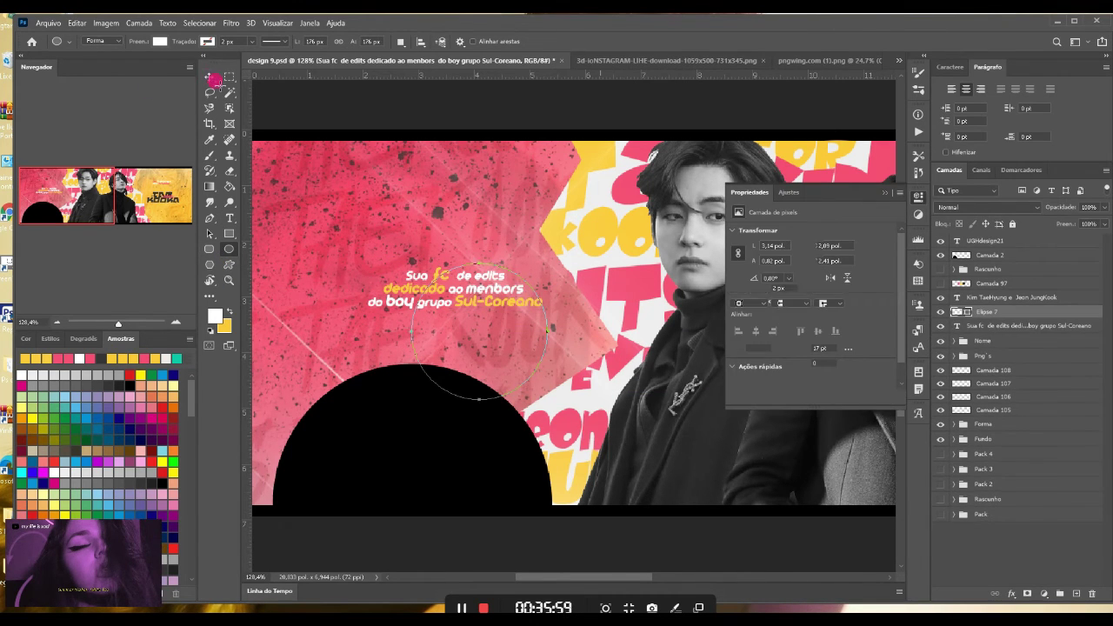
{"action": "left_click", "coordinate": [210, 78]}
{"action": "left_click_drag", "start_coordinate": [470, 324], "coordinate": [442, 305]}
{"action": "left_click", "coordinate": [551, 237]}
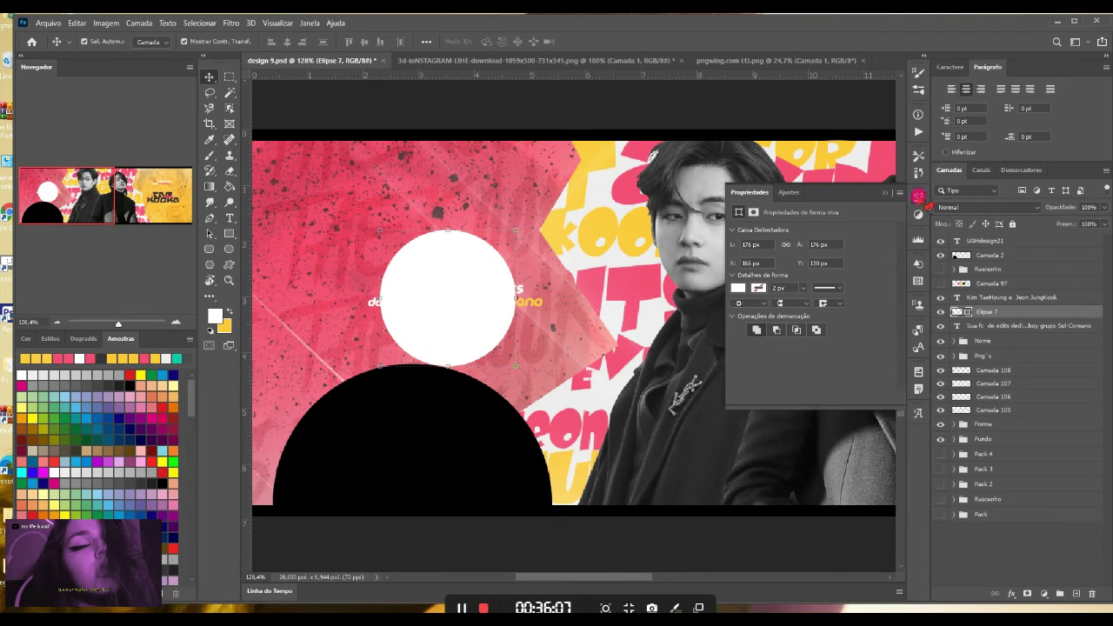
{"action": "left_click", "coordinate": [919, 197]}
- Fill the circle with pink sampled from the background lettering and place its layer below the description text
{"action": "left_click", "coordinate": [949, 67]}
{"action": "double_click", "coordinate": [964, 346]}
{"action": "left_click", "coordinate": [623, 287]}
{"action": "left_click", "coordinate": [1007, 131]}
{"action": "left_click_drag", "start_coordinate": [1031, 350], "coordinate": [1023, 367]}
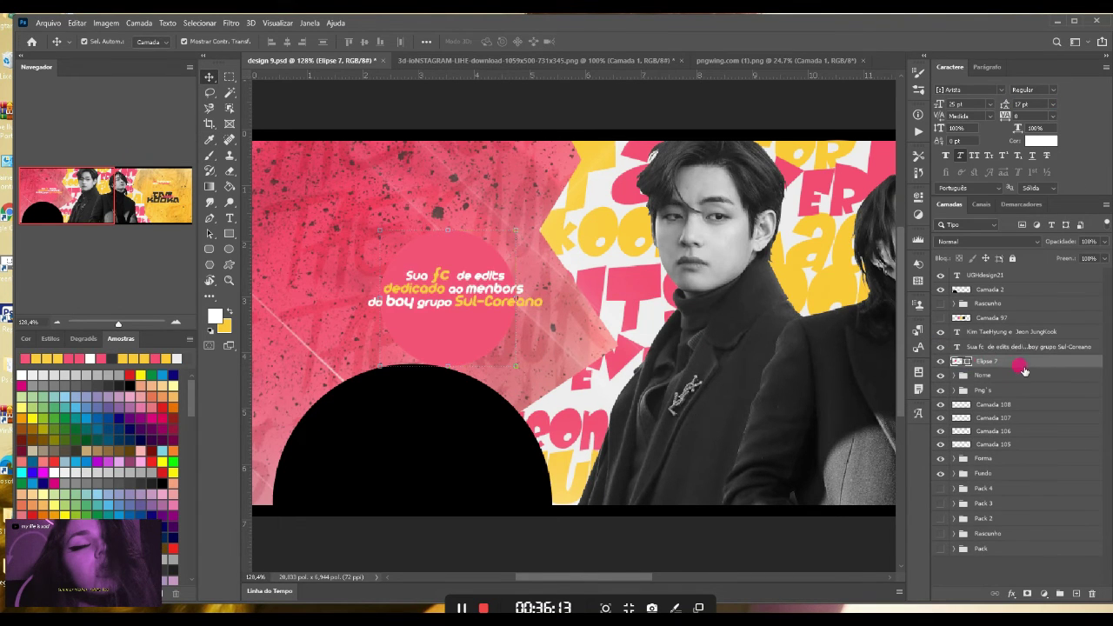
- Break the description text into five lines, with menbors and Sul-Coreano on their own lines, and position it inside the pink circle
{"action": "double_click", "coordinate": [475, 290]}
{"action": "left_click", "coordinate": [456, 302]}
{"action": "key", "text": "Return"}
{"action": "left_click", "coordinate": [465, 289]}
{"action": "key", "text": "Return"}
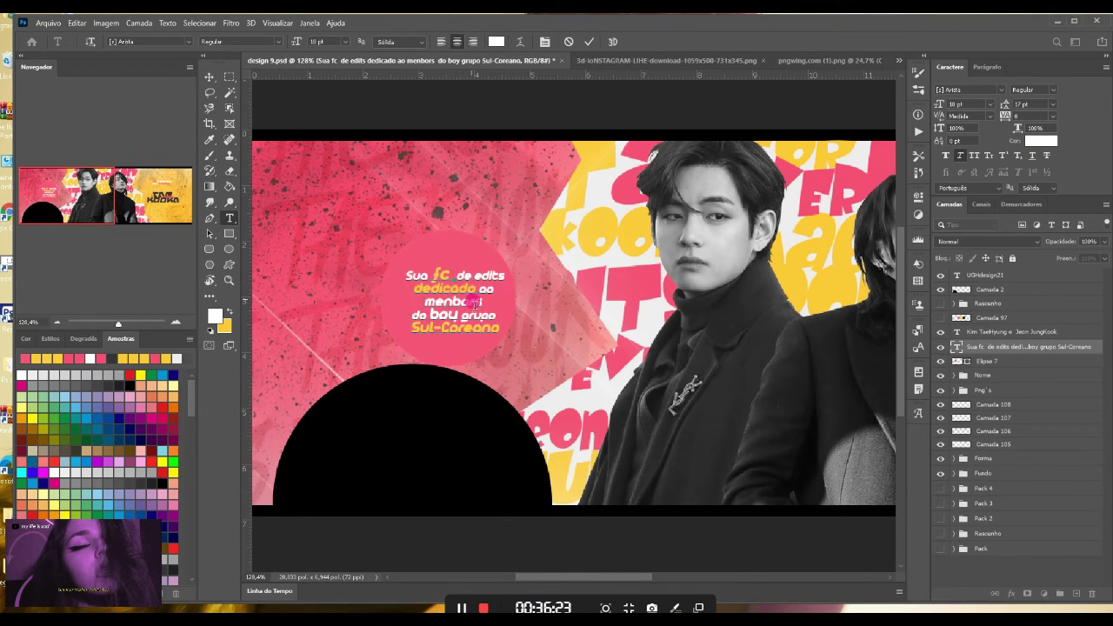
{"action": "left_click_drag", "start_coordinate": [513, 366], "coordinate": [510, 361]}
- Scale the pink circle to 88% and keep it centred behind the description text
{"action": "left_click", "coordinate": [210, 77]}
{"action": "left_click", "coordinate": [452, 237]}
{"action": "key", "text": "ctrl+t"}
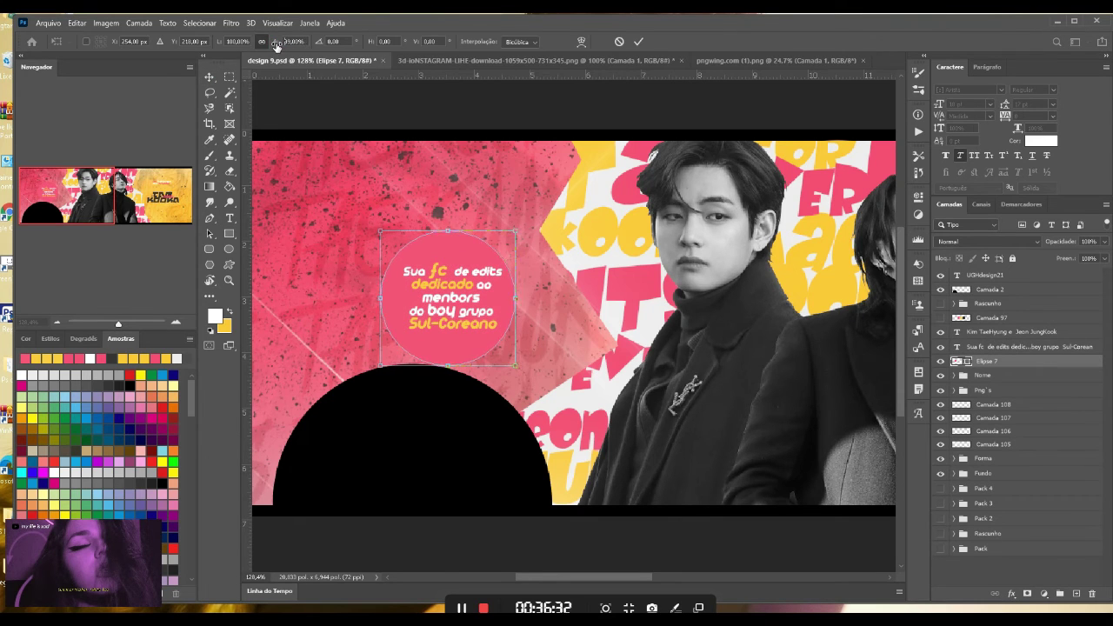
{"action": "left_click_drag", "start_coordinate": [277, 45], "coordinate": [265, 44]}
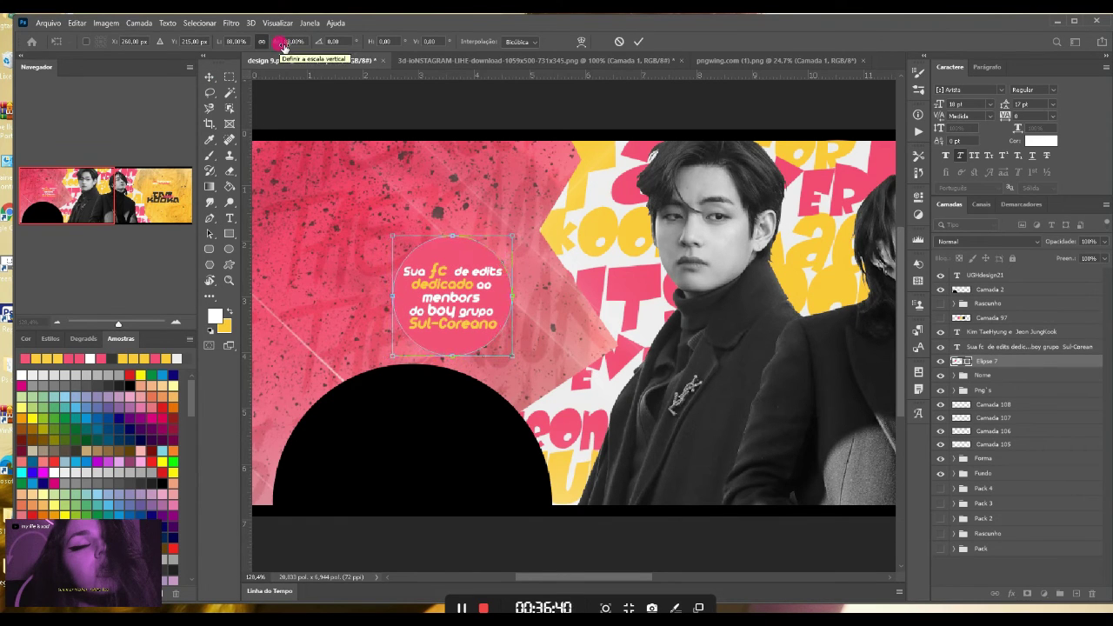
{"action": "key", "text": "Return"}
- Duplicate the pink circle, place the copy below the original and fill it with black
{"action": "key", "text": "ctrl+j"}
{"action": "left_click_drag", "start_coordinate": [1046, 357], "coordinate": [1046, 381]}
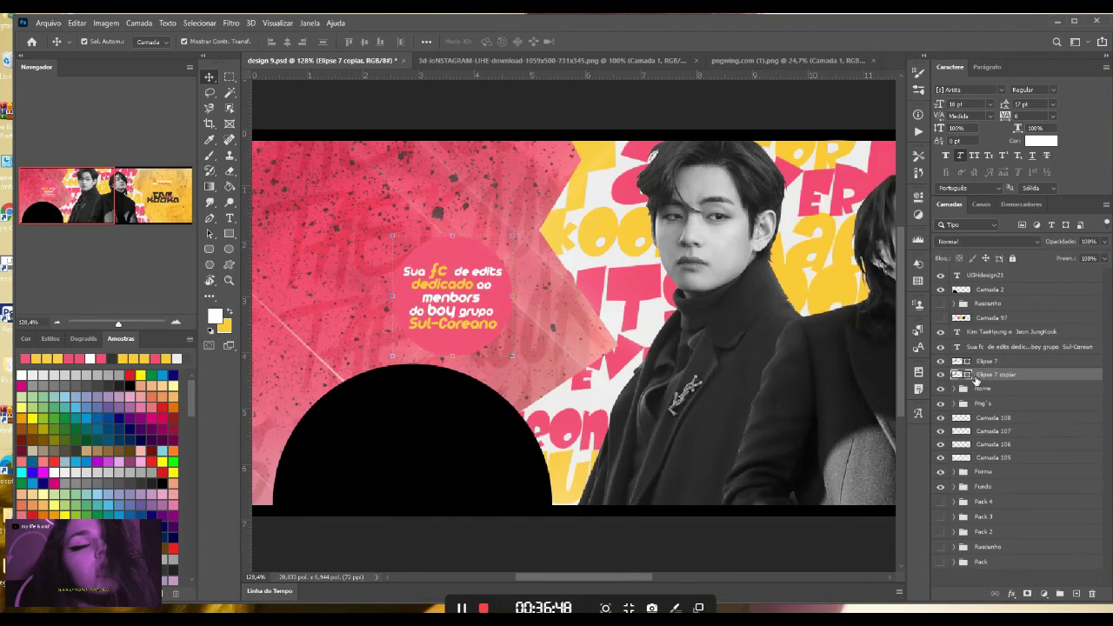
{"action": "double_click", "coordinate": [967, 374]}
{"action": "left_click", "coordinate": [719, 291]}
{"action": "left_click", "coordinate": [996, 134]}
- Nudge the black circle copy left and down as a shadow and change its blending mode
{"action": "key", "text": "Left"}
{"action": "key", "text": "Left"}
{"action": "key", "text": "Left"}
{"action": "key", "text": "Down"}
{"action": "key", "text": "Down"}
{"action": "key", "text": "Down"}
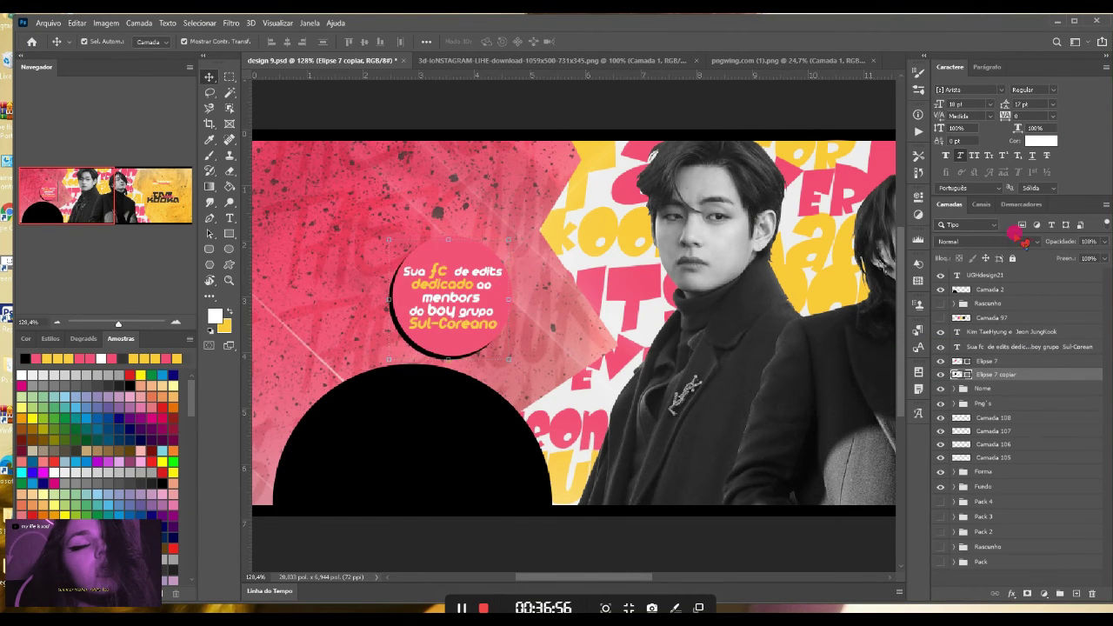
{"action": "left_click", "coordinate": [1021, 241]}
{"action": "left_click", "coordinate": [963, 396]}
- Draw a small circle on the upper right edge of the pink circle and fill it with yellow
{"action": "left_click", "coordinate": [228, 249]}
{"action": "left_click", "coordinate": [974, 362]}
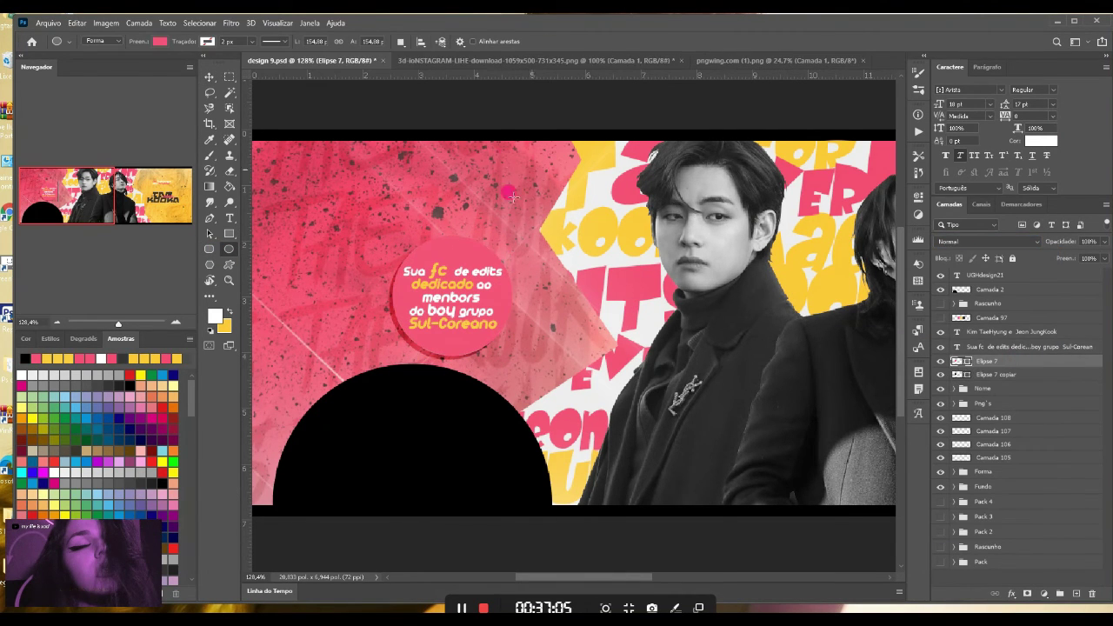
{"action": "mouse_move", "coordinate": [476, 220]}
{"action": "left_mouse_down"}
{"action": "mouse_move", "coordinate": [503, 246]}
{"action": "mouse_move", "coordinate": [488, 241]}
{"action": "left_mouse_up"}
{"action": "left_click", "coordinate": [163, 42]}
{"action": "left_click", "coordinate": [107, 105]}
{"action": "left_click", "coordinate": [335, 131]}
{"action": "left_click", "coordinate": [209, 77]}
{"action": "left_click", "coordinate": [918, 198]}
- Find and open the icons 032-star.png and 181.png from the Png's diversos 2 folder
{"action": "left_click", "coordinate": [48, 23]}
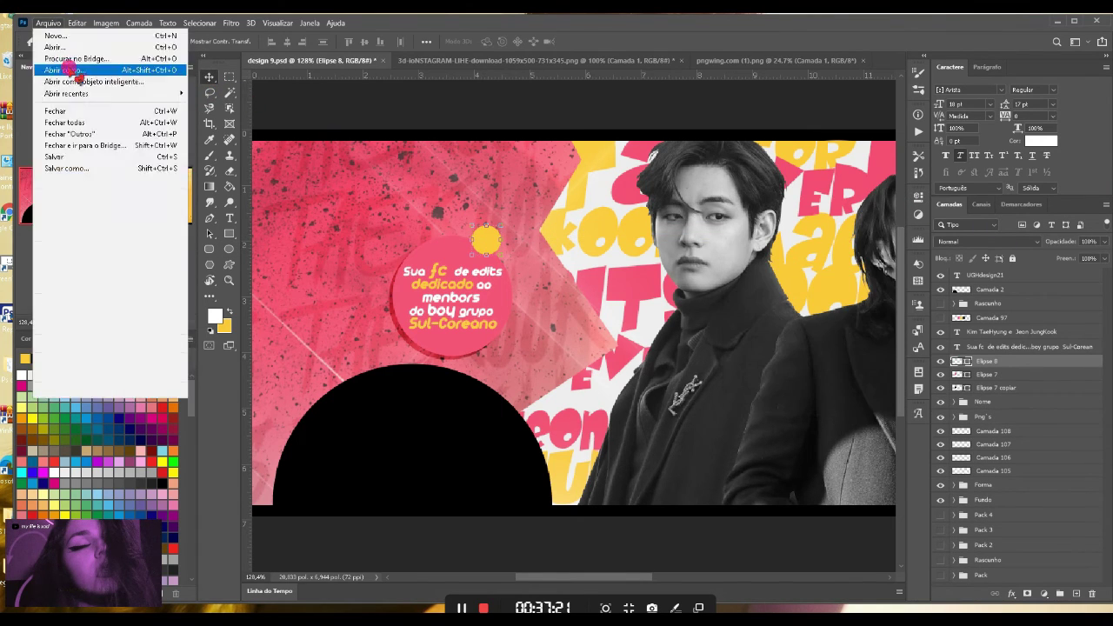
{"action": "left_click", "coordinate": [76, 71]}
{"action": "scroll", "coordinate": [971, 342], "scroll_direction": "down", "scroll_amount": 6}
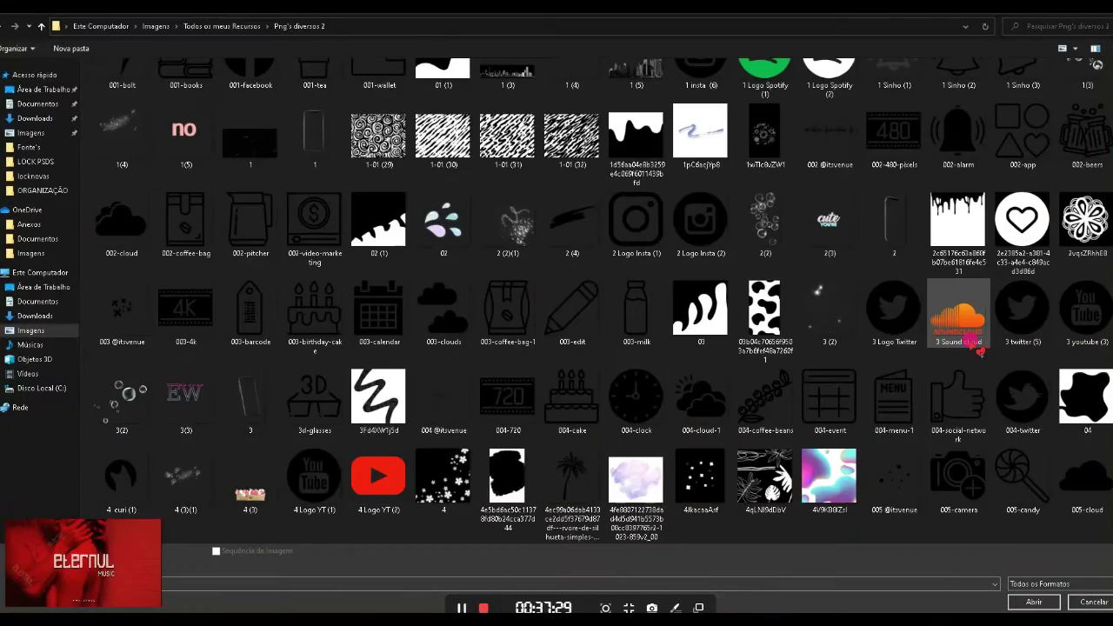
{"action": "scroll", "coordinate": [894, 231], "scroll_direction": "down", "scroll_amount": 3}
{"action": "scroll", "coordinate": [894, 231], "scroll_direction": "down", "scroll_amount": 15}
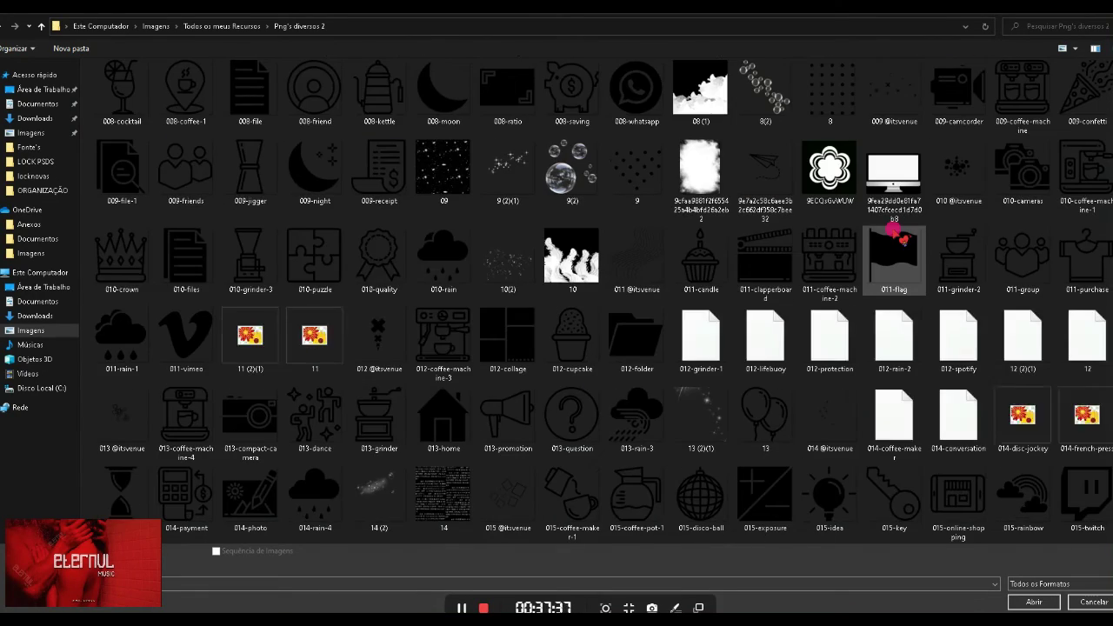
{"action": "scroll", "coordinate": [894, 233], "scroll_direction": "down", "scroll_amount": 6}
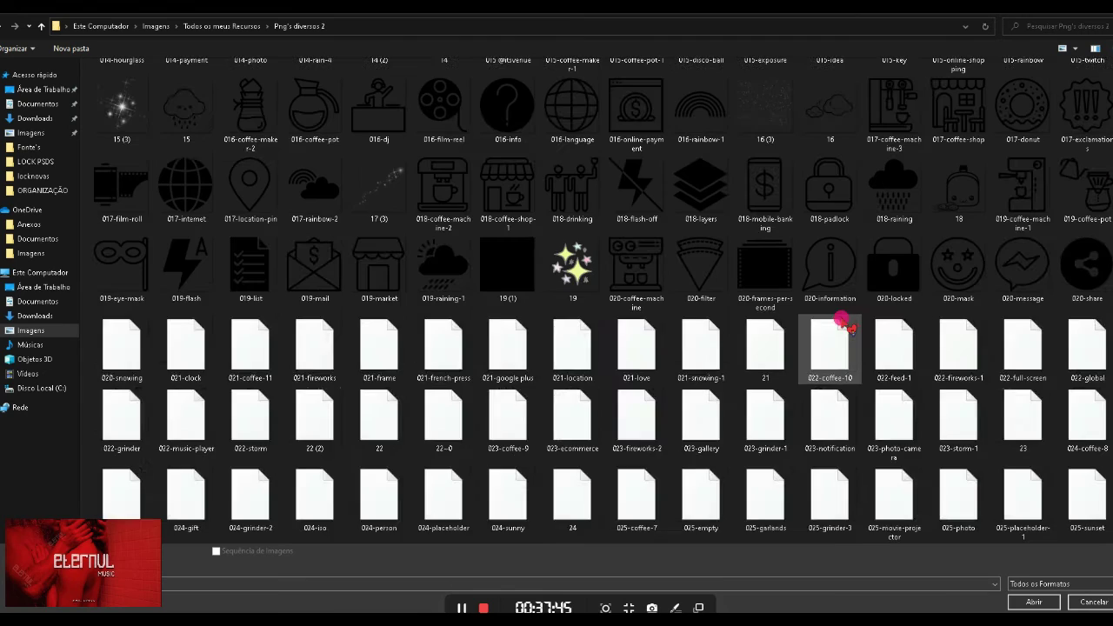
{"action": "scroll", "coordinate": [843, 273], "scroll_direction": "down", "scroll_amount": 3}
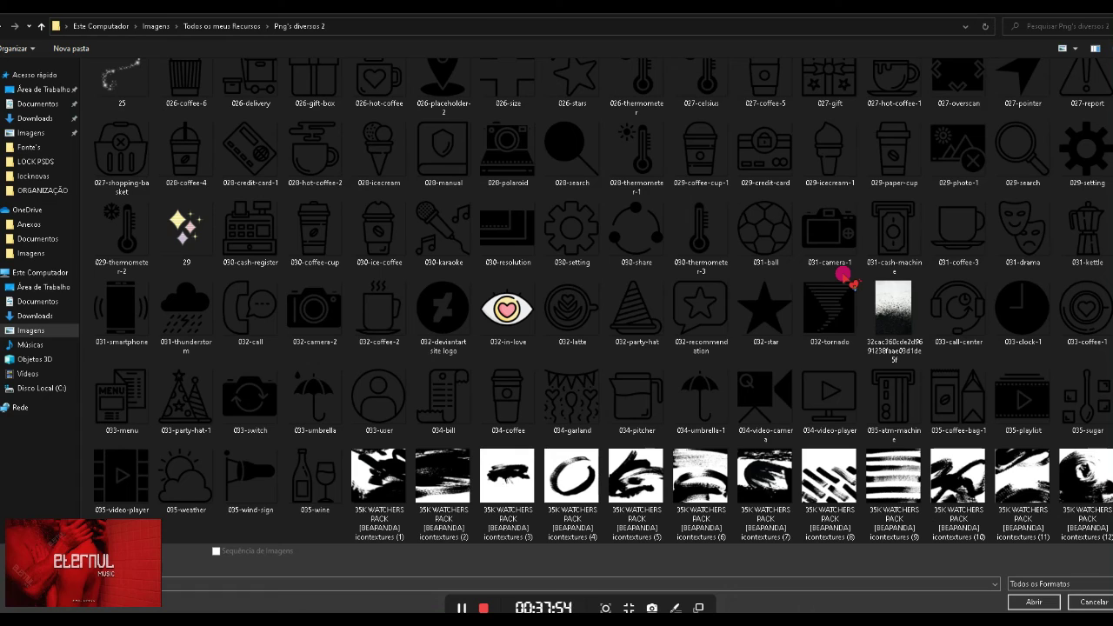
{"action": "scroll", "coordinate": [782, 313], "scroll_direction": "down", "scroll_amount": 8}
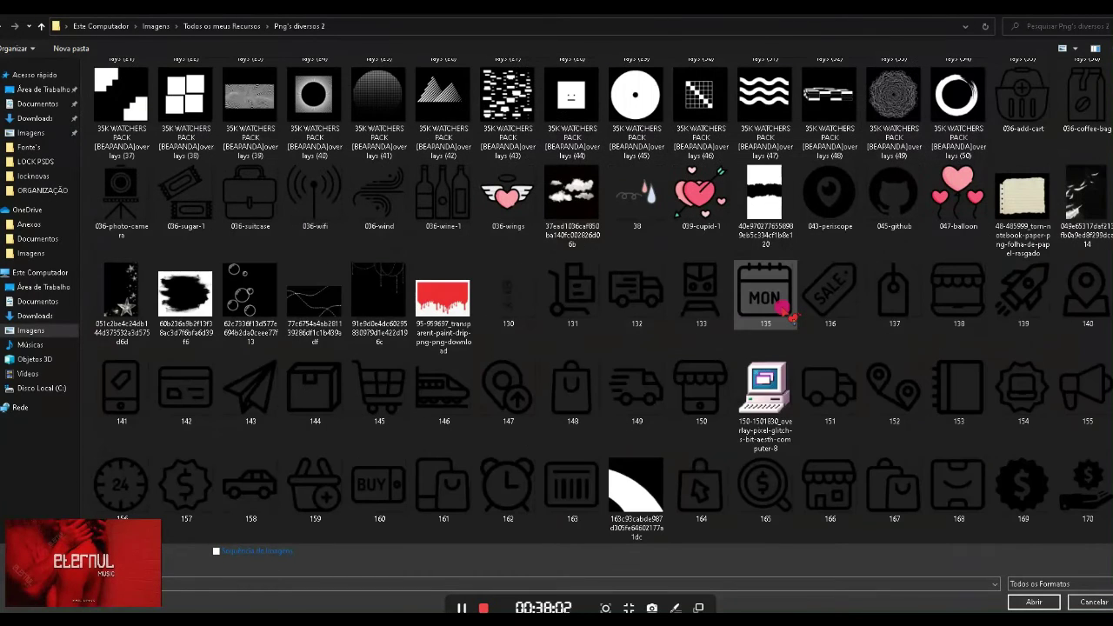
{"action": "scroll", "coordinate": [783, 308], "scroll_direction": "down", "scroll_amount": 3}
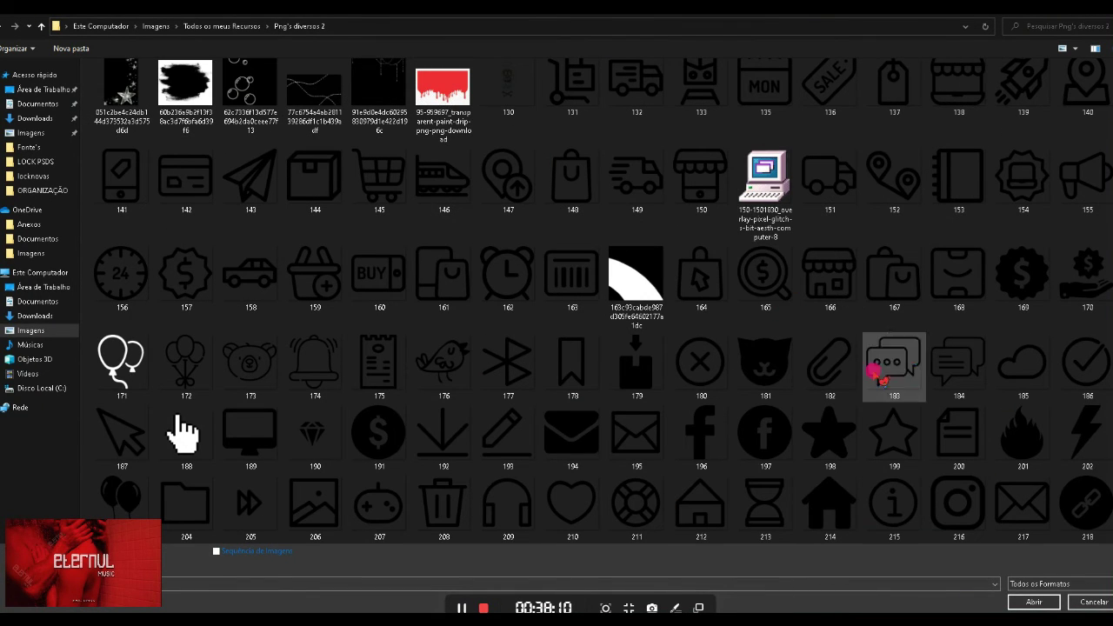
{"action": "left_click", "coordinate": [763, 361]}
{"action": "scroll", "coordinate": [833, 303], "scroll_direction": "down", "scroll_amount": 3}
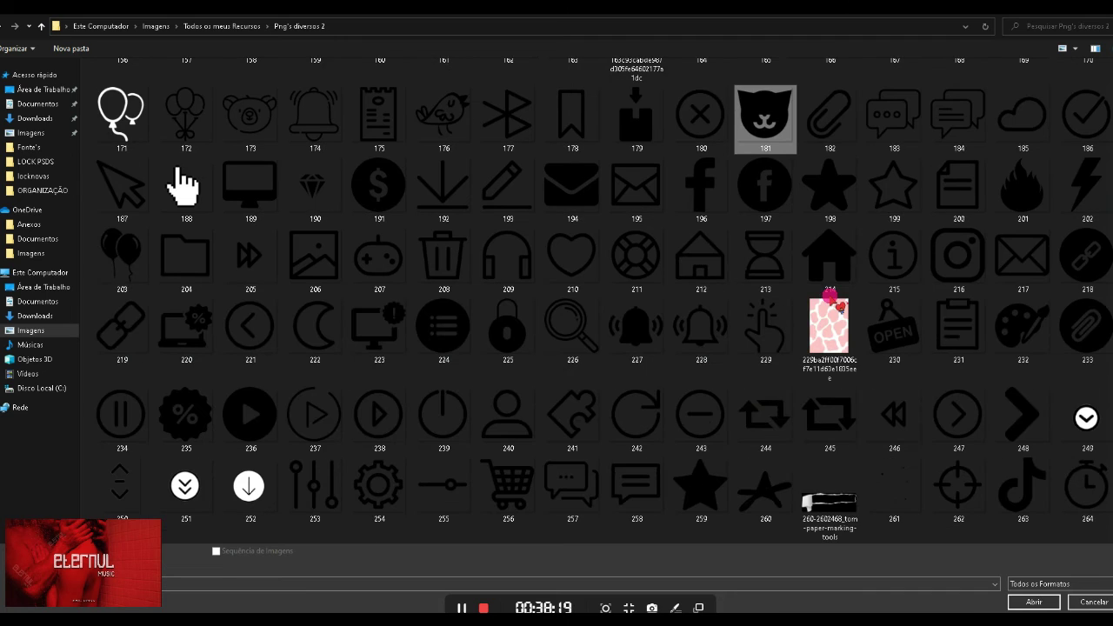
{"action": "scroll", "coordinate": [826, 305], "scroll_direction": "down", "scroll_amount": 4}
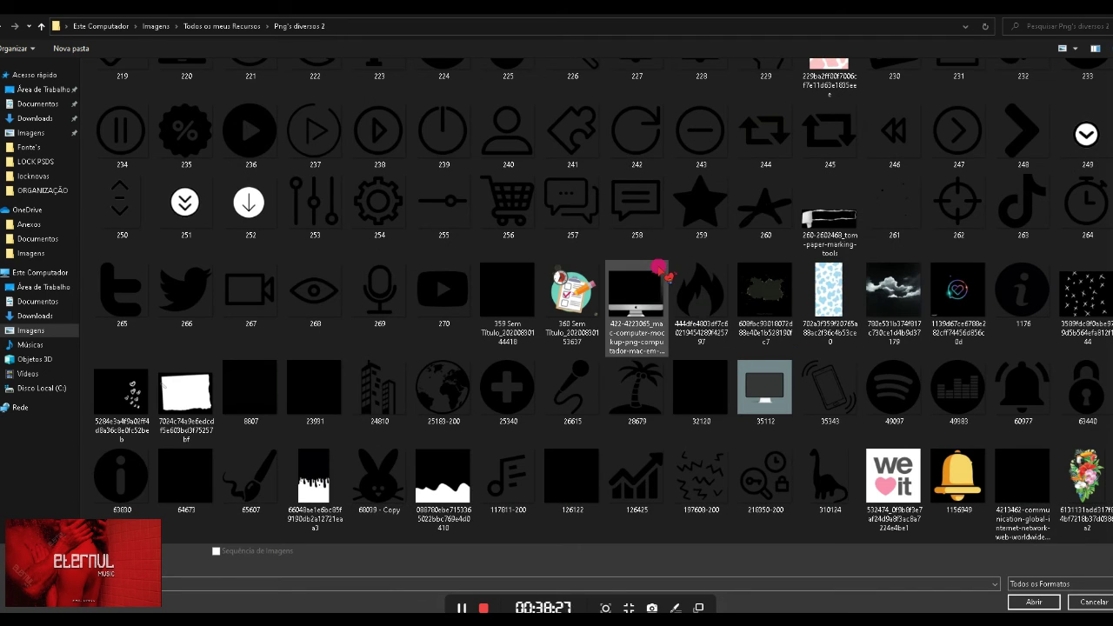
{"action": "scroll", "coordinate": [659, 268], "scroll_direction": "down", "scroll_amount": 4}
{"action": "scroll", "coordinate": [845, 278], "scroll_direction": "down", "scroll_amount": 7}
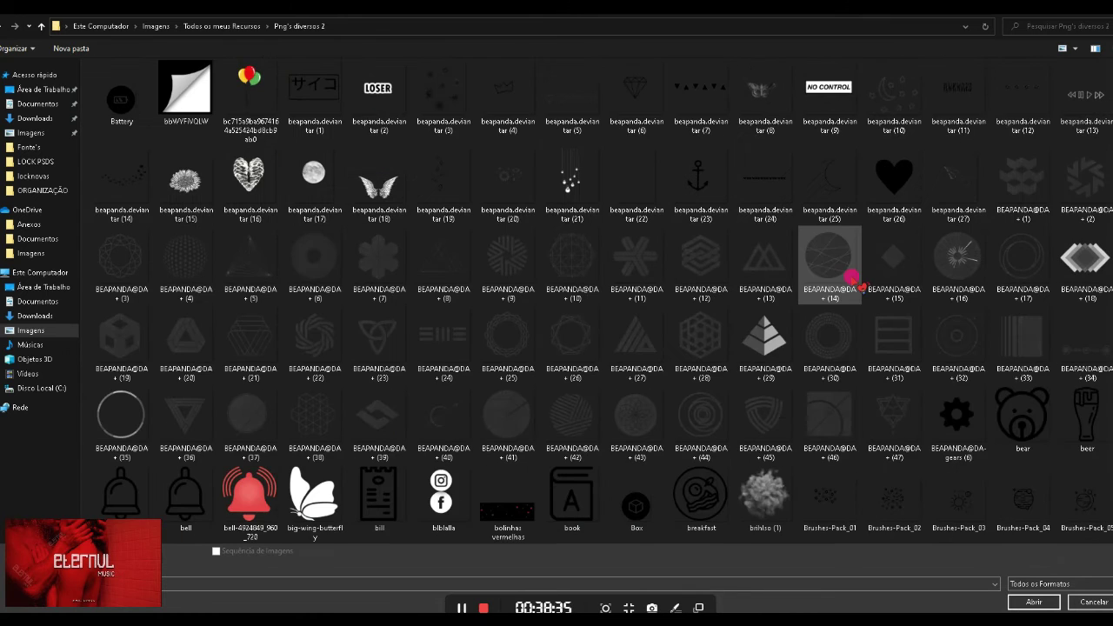
{"action": "scroll", "coordinate": [856, 282], "scroll_direction": "down", "scroll_amount": 6}
{"action": "scroll", "coordinate": [859, 285], "scroll_direction": "down", "scroll_amount": 10}
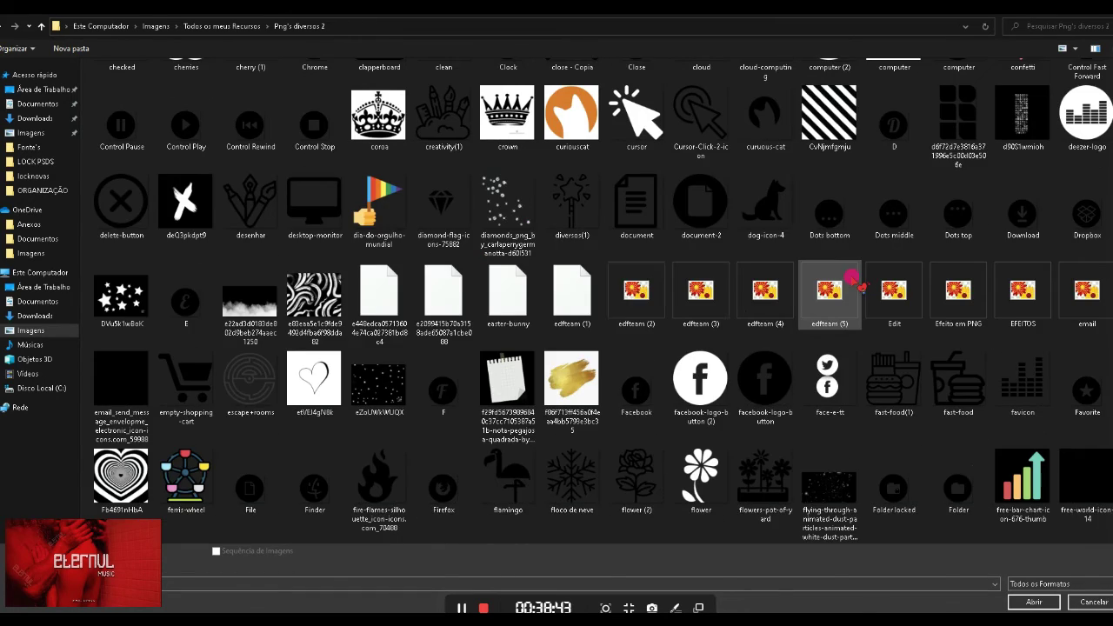
{"action": "left_click", "coordinate": [1023, 600]}
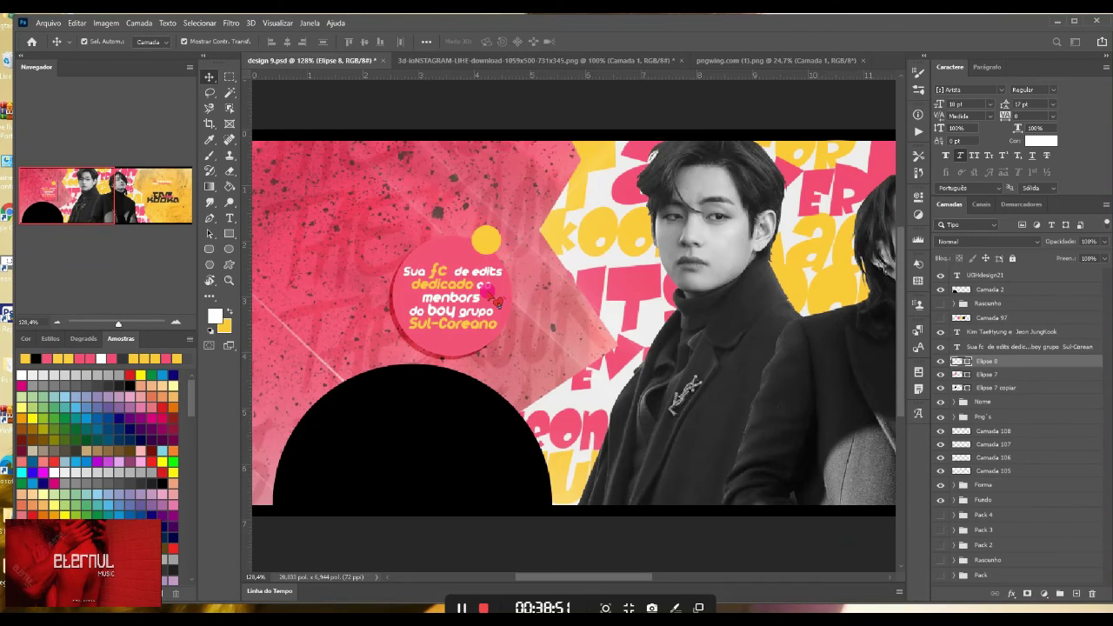
- Place the star icon from 032-star.png into the banner and scale it to about 5% on the small yellow circle
{"action": "left_click", "coordinate": [264, 61]}
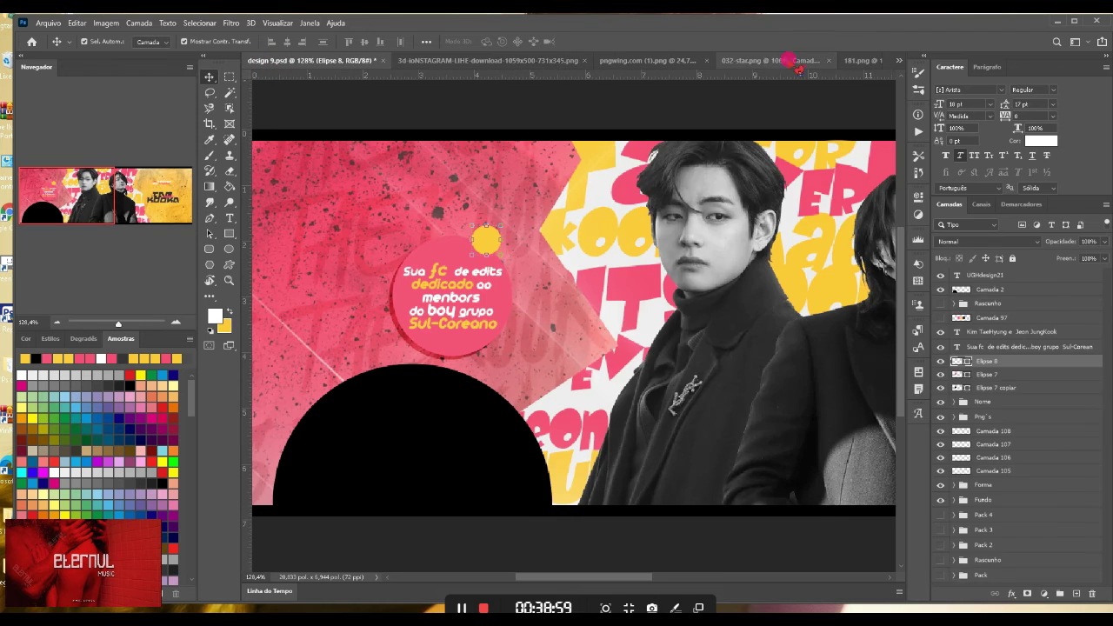
{"action": "left_click_drag", "start_coordinate": [790, 61], "coordinate": [691, 136]}
{"action": "left_click_drag", "start_coordinate": [775, 281], "coordinate": [511, 250]}
{"action": "left_click", "coordinate": [923, 138]}
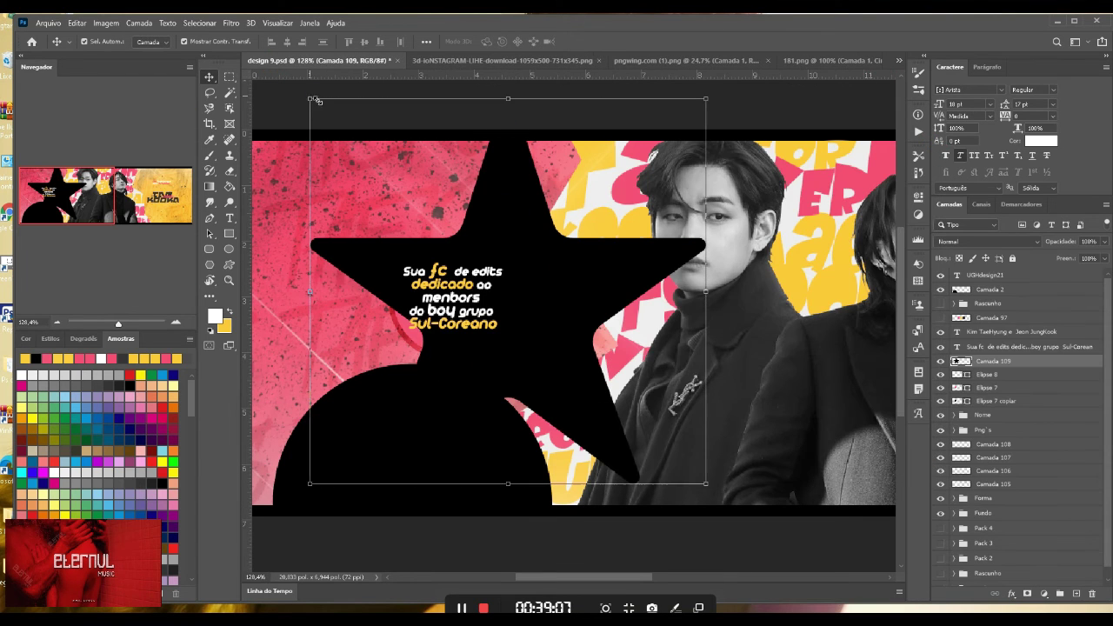
{"action": "left_click_drag", "start_coordinate": [309, 99], "coordinate": [492, 246]}
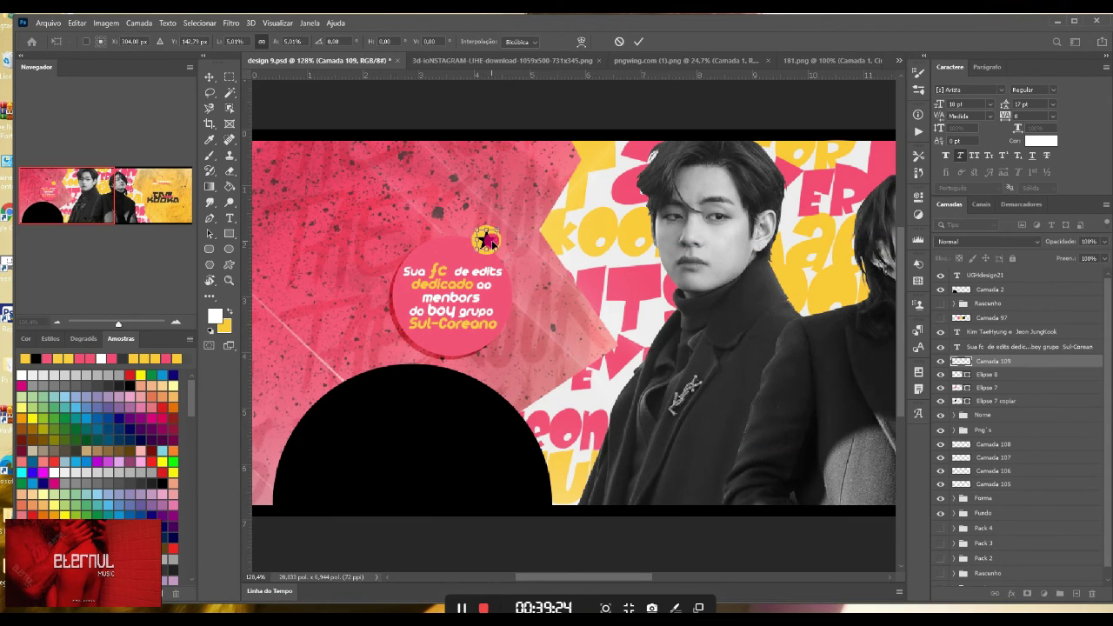
{"action": "key", "text": "Return"}
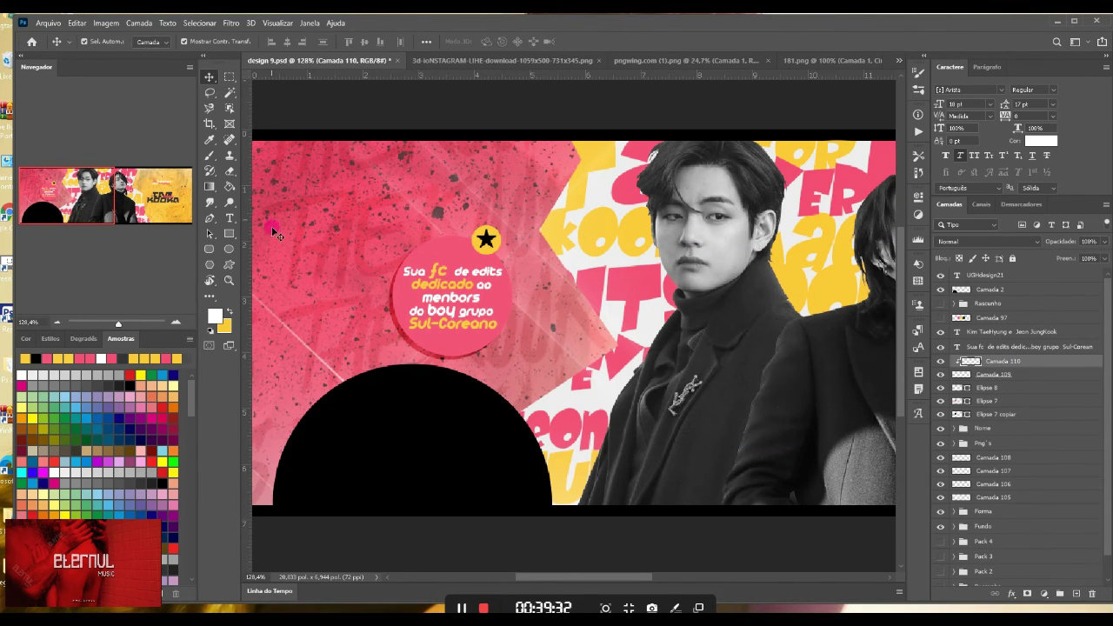
- Fill the layer clipped to the star with the banner's pink and merge it into the star
{"action": "left_click", "coordinate": [122, 358]}
{"action": "key", "text": "i"}
{"action": "left_click", "coordinate": [365, 249]}
{"action": "key", "text": "g"}
{"action": "left_click", "coordinate": [486, 239]}
{"action": "key", "text": "v"}
{"action": "right_click", "coordinate": [1023, 361]}
{"action": "left_click", "coordinate": [934, 453]}
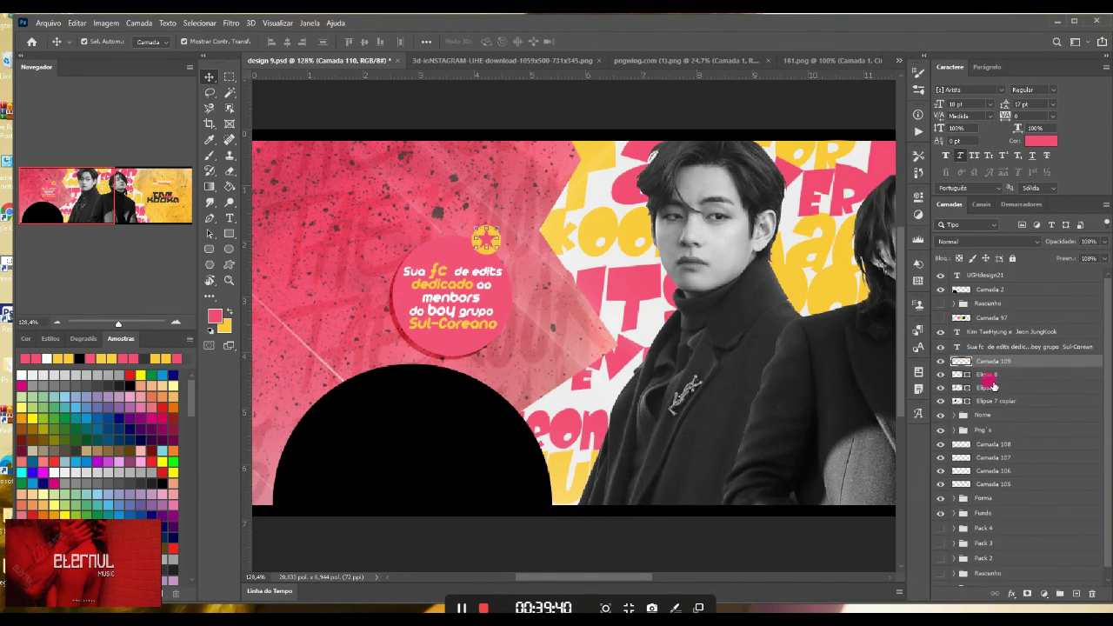
- Create a new layer clipped to the pink star and choose a round brush for painting on it
{"action": "left_click", "coordinate": [1076, 594]}
{"action": "right_click", "coordinate": [1019, 361]}
{"action": "left_click", "coordinate": [939, 361]}
{"action": "key", "text": "b"}
{"action": "left_click", "coordinate": [101, 42]}
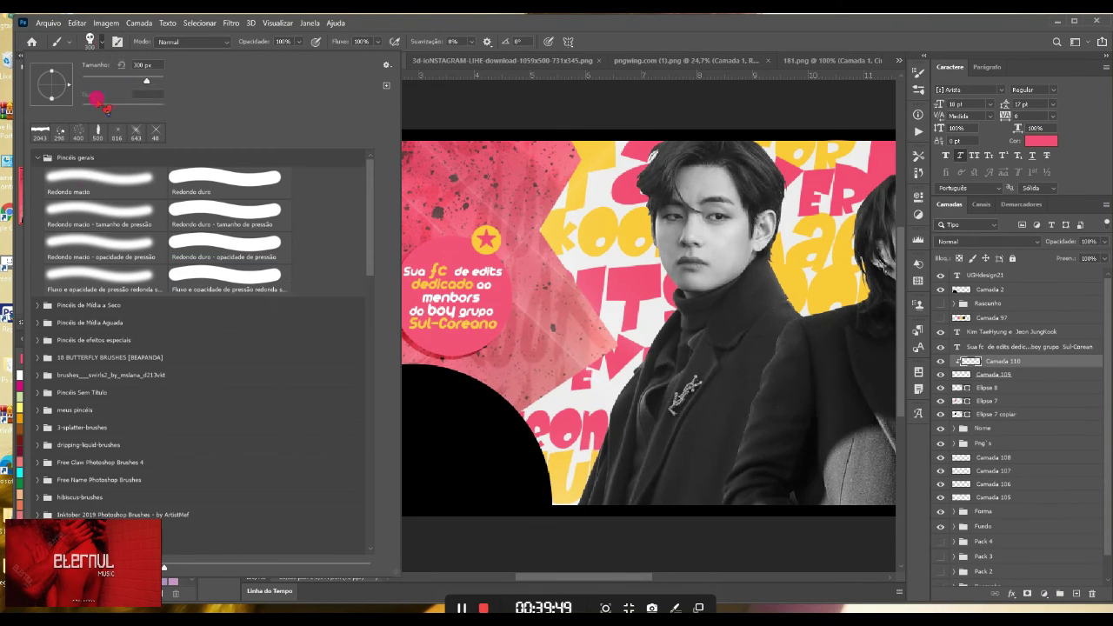
{"action": "left_click", "coordinate": [557, 308]}
- Set the brush size to 10 px and paint the right half of the star dark grey
{"action": "scroll", "coordinate": [558, 308], "scroll_direction": "up", "scroll_amount": 4}
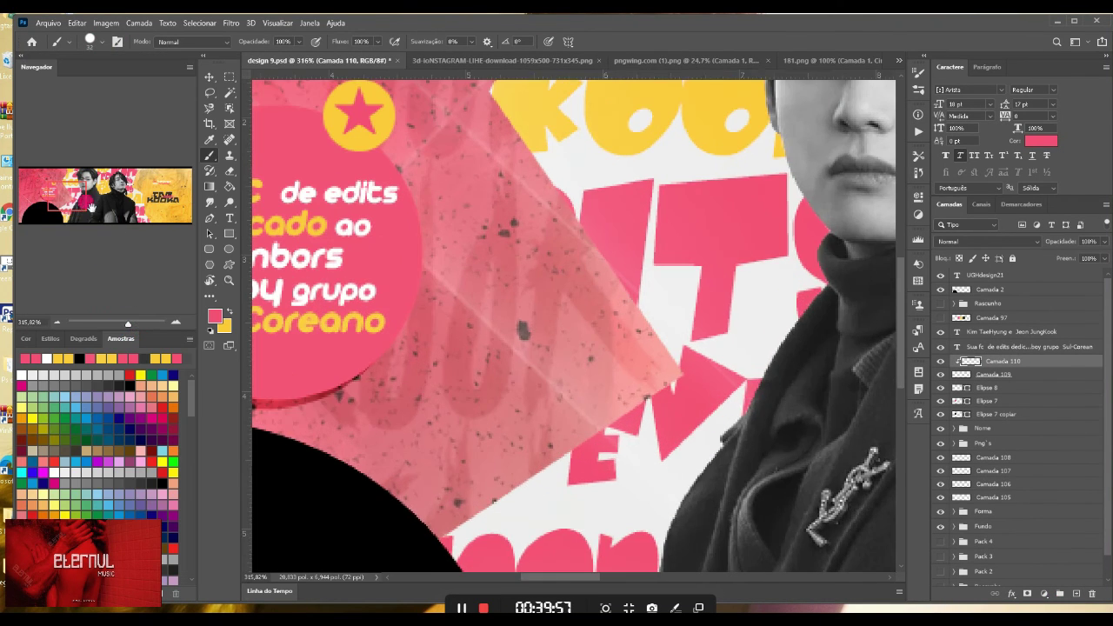
{"action": "left_click_drag", "start_coordinate": [599, 369], "coordinate": [746, 439]}
{"action": "left_click", "coordinate": [102, 42]}
{"action": "left_click_drag", "start_coordinate": [95, 81], "coordinate": [86, 81]}
{"action": "key", "text": "Escape"}
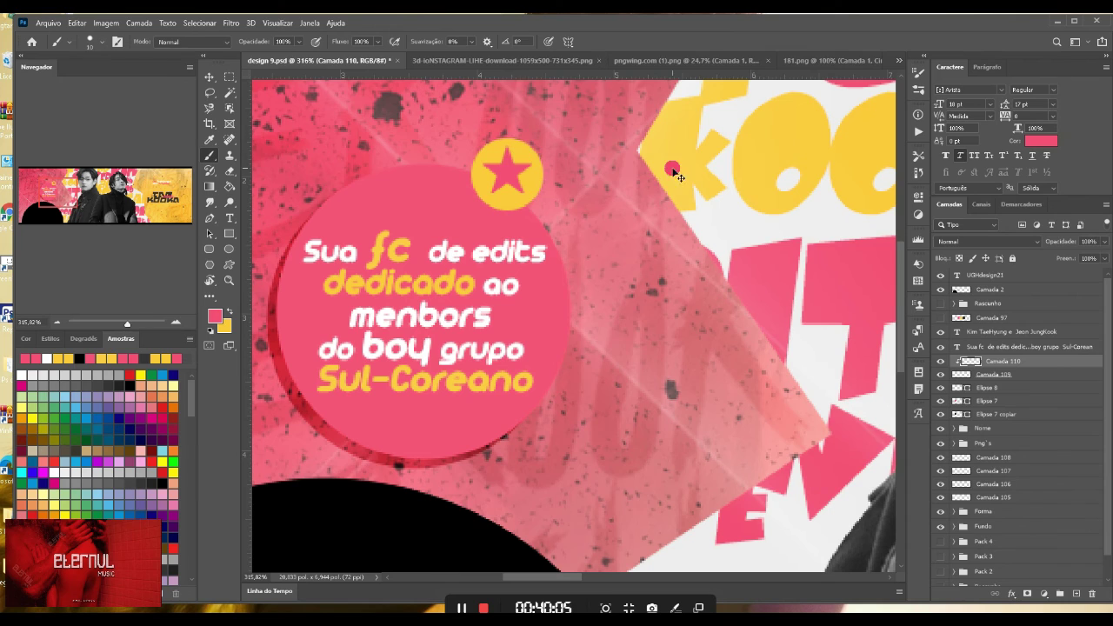
{"action": "left_click", "coordinate": [148, 360]}
{"action": "left_click_drag", "start_coordinate": [506, 149], "coordinate": [534, 183]}
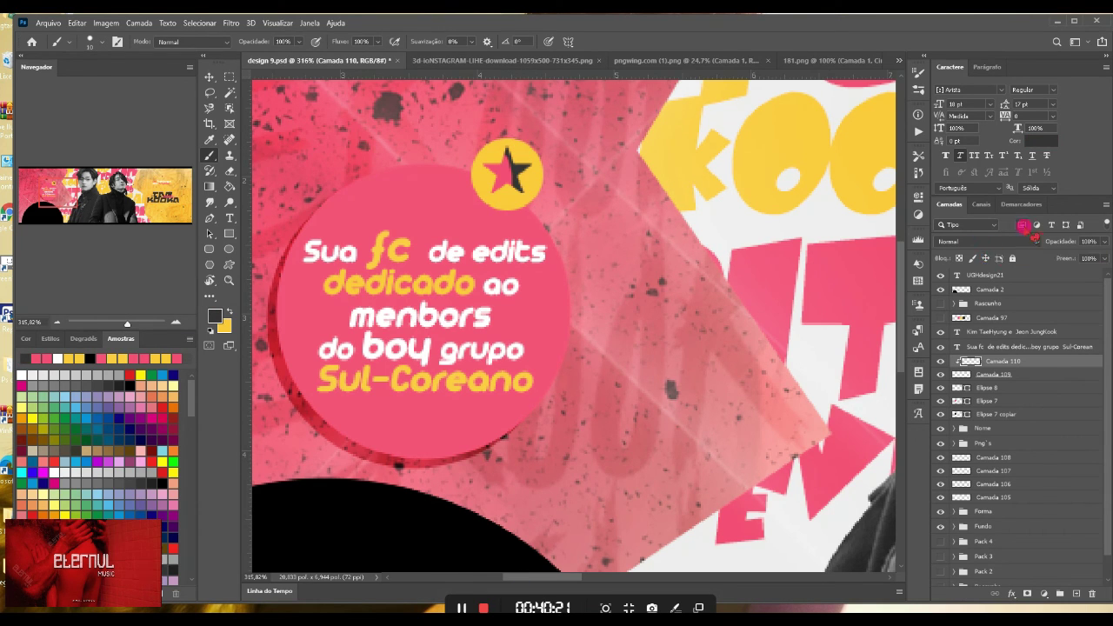
- Lower the opacity of the star's dark shading layer in Normal mode and merge it into the star
{"action": "left_click", "coordinate": [1033, 238]}
{"action": "left_click", "coordinate": [965, 252]}
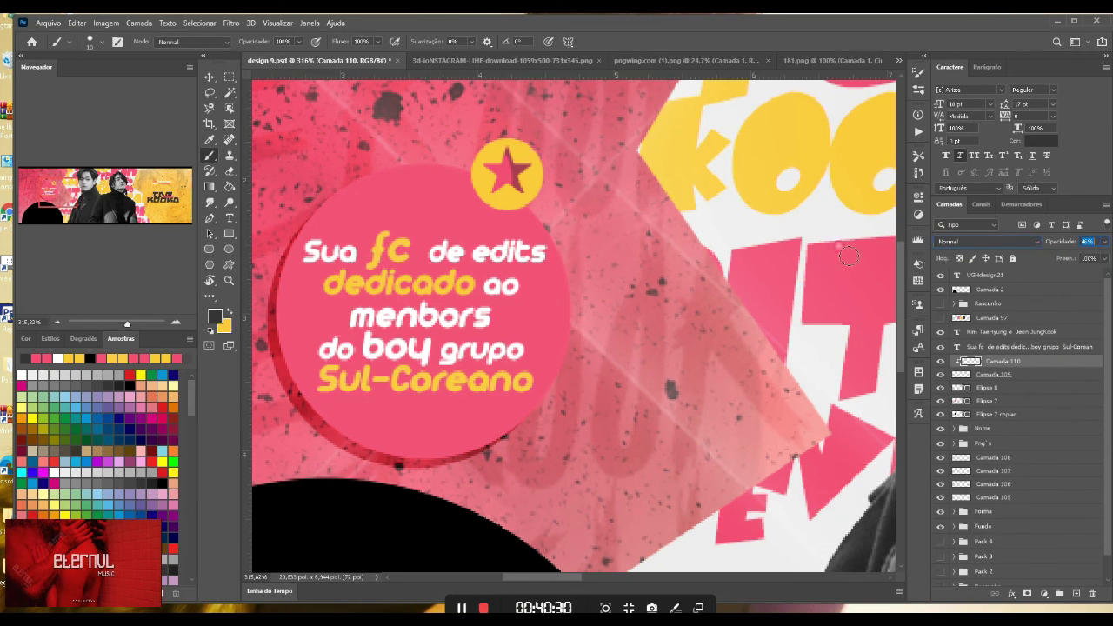
{"action": "left_click", "coordinate": [210, 76]}
{"action": "scroll", "coordinate": [541, 222], "scroll_direction": "down", "scroll_amount": 8}
{"action": "key", "text": "ctrl+e"}
- Place the 3D heart speech bubble from the Instagram image into the banner, overlapping the description circle's right edge
{"action": "left_click_drag", "start_coordinate": [115, 324], "coordinate": [112, 325]}
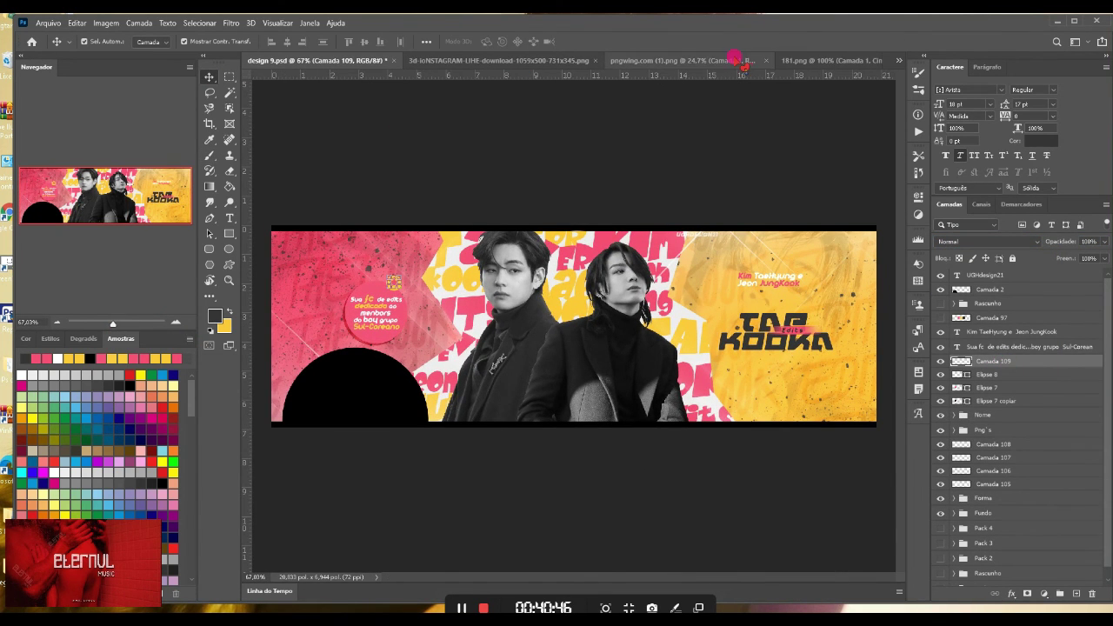
{"action": "left_click_drag", "start_coordinate": [741, 59], "coordinate": [629, 126]}
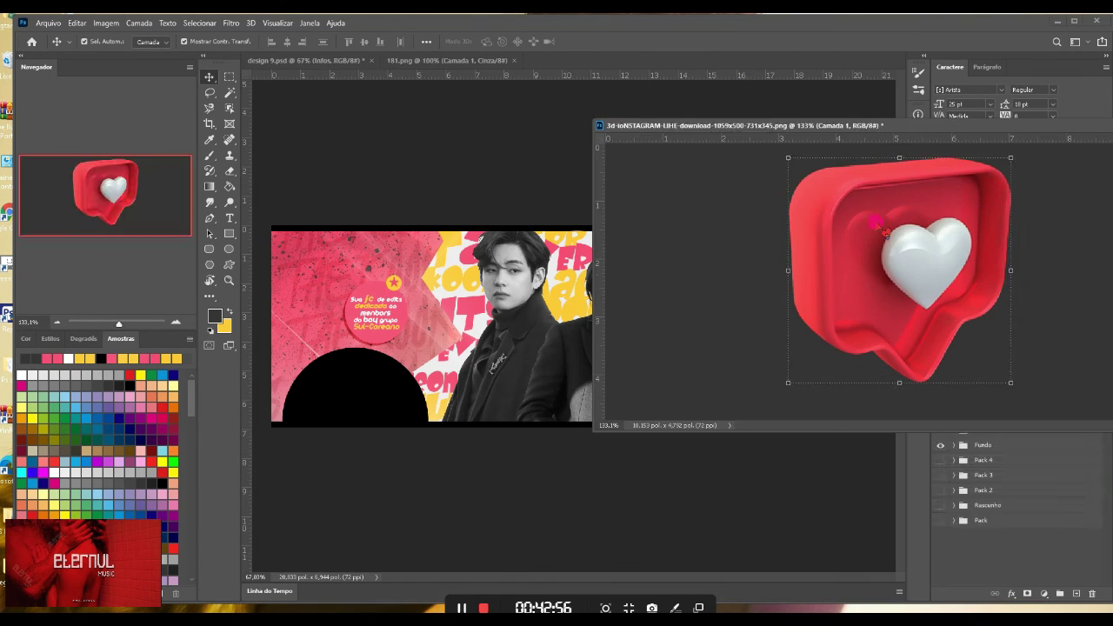
{"action": "left_click_drag", "start_coordinate": [661, 119], "coordinate": [357, 95]}
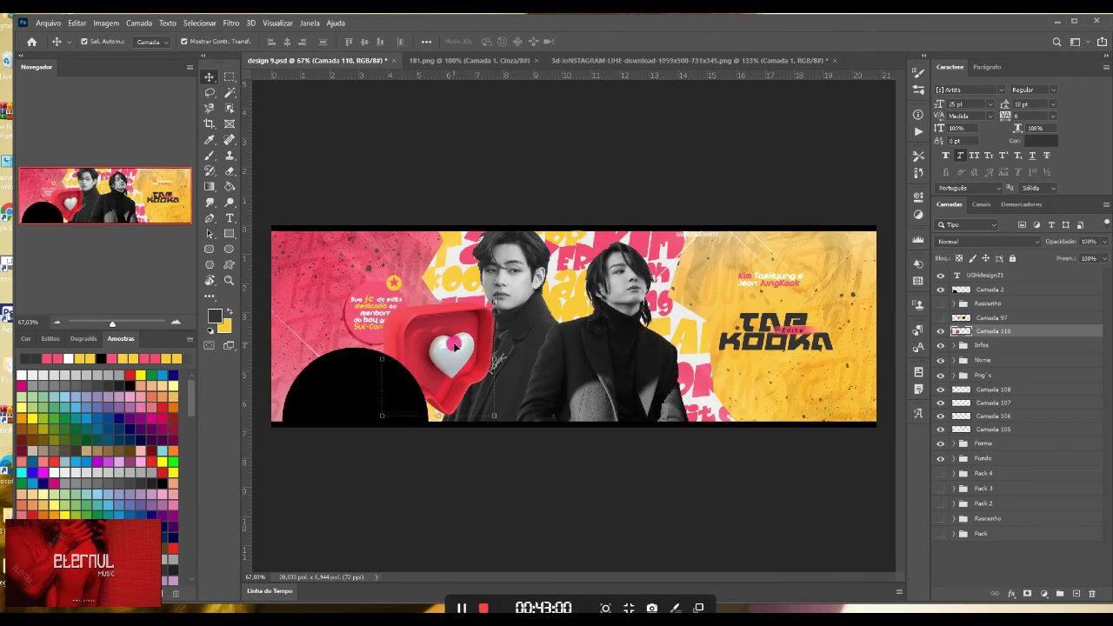
{"action": "left_click_drag", "start_coordinate": [454, 346], "coordinate": [464, 319]}
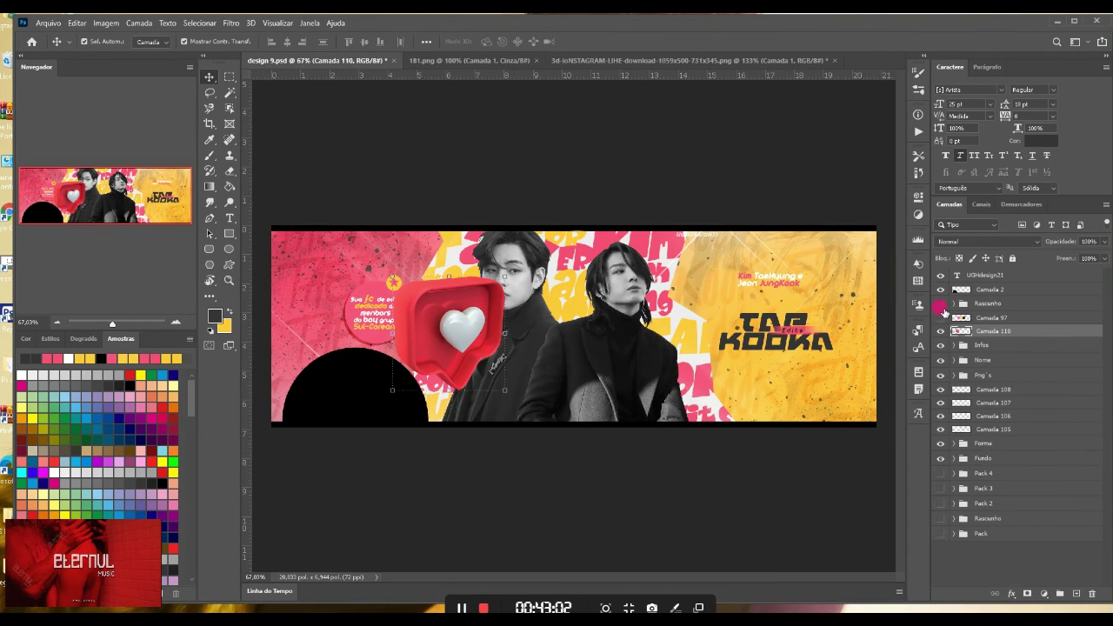
- Hide the UGHdesign21 text and Camada 2, and add a Hue/Saturation adjustment clipped to the heart bubble with hue -22
{"action": "left_click", "coordinate": [940, 289]}
{"action": "left_click", "coordinate": [940, 276]}
{"action": "left_click", "coordinate": [918, 215]}
{"action": "left_click", "coordinate": [754, 236]}
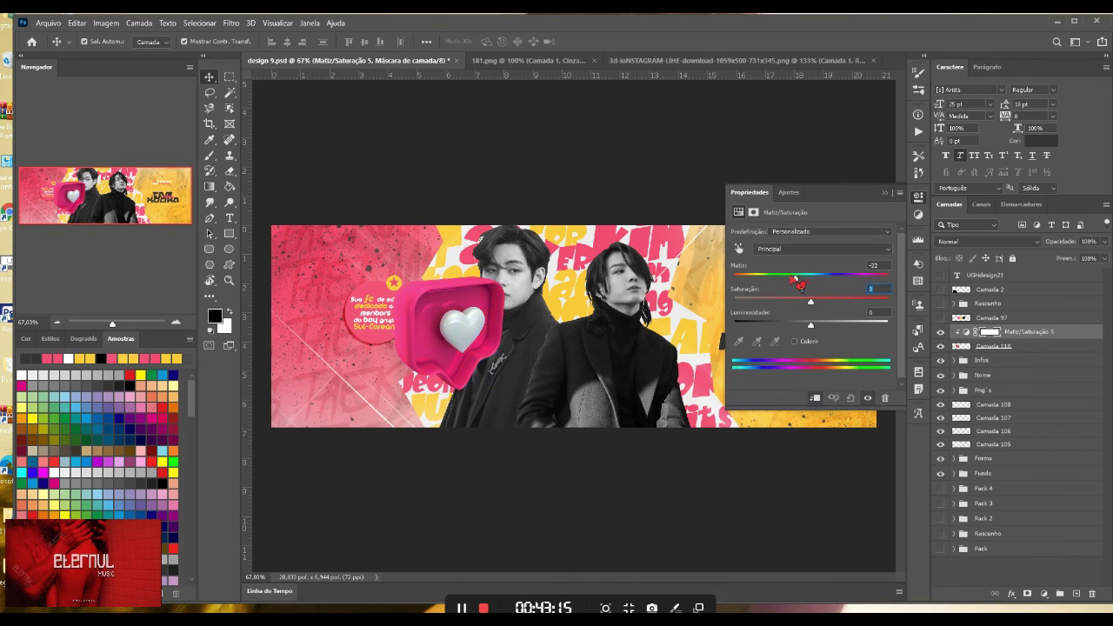
{"action": "left_click", "coordinate": [918, 199]}
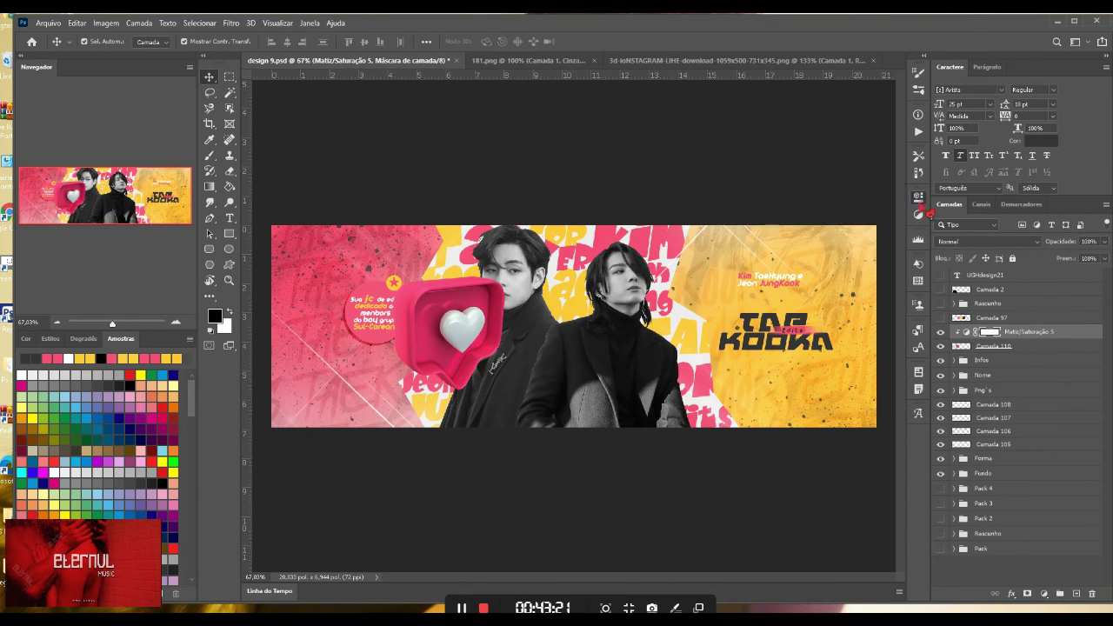
- Merge the hue adjustment into the heart bubble, then shrink and move it to the banner's lower edge beside the right-hand man
{"action": "right_click", "coordinate": [1018, 331]}
{"action": "left_click", "coordinate": [934, 468]}
{"action": "left_click_drag", "start_coordinate": [434, 277], "coordinate": [816, 260]}
{"action": "left_click_drag", "start_coordinate": [778, 212], "coordinate": [797, 231]}
{"action": "left_click_drag", "start_coordinate": [825, 252], "coordinate": [726, 417]}
{"action": "key", "text": "Return"}
- Duplicate the heart bubble and place a smaller version in the banner's upper right corner
{"action": "key", "text": "ctrl+j"}
{"action": "left_click", "coordinate": [825, 282]}
{"action": "left_click", "coordinate": [839, 254]}
{"action": "key", "text": "ctrl+t"}
{"action": "key", "text": "Return"}
- Apply a Gaussian Blur with a radius of 2.5 pixels to the large heart bubble at the banner's lower edge
{"action": "left_click", "coordinate": [230, 23]}
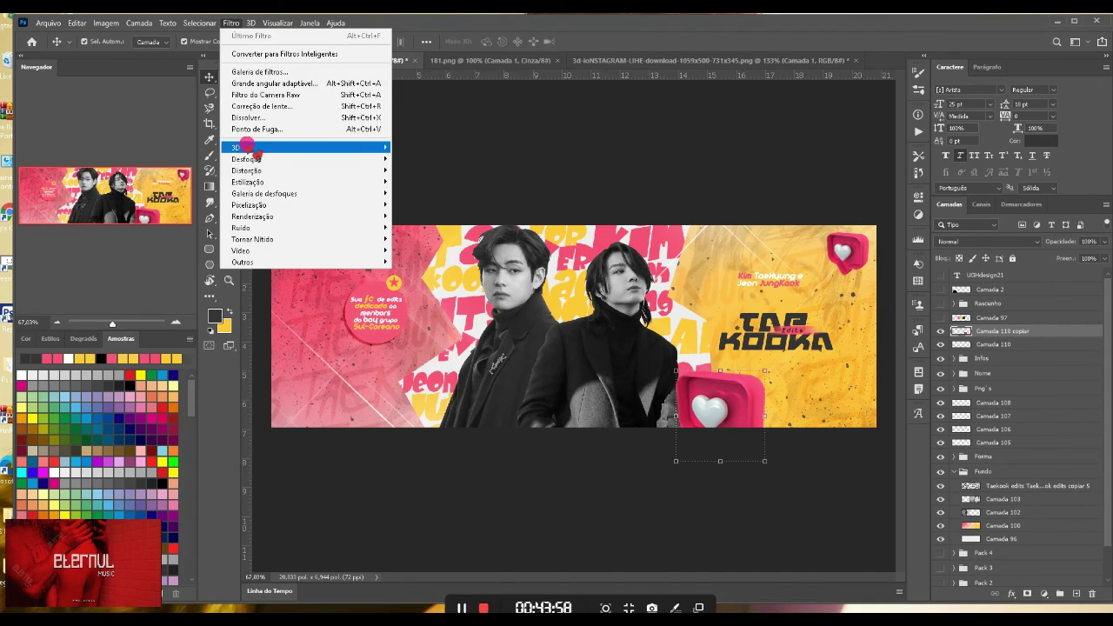
{"action": "mouse_move", "coordinate": [252, 149]}
{"action": "left_click", "coordinate": [439, 215]}
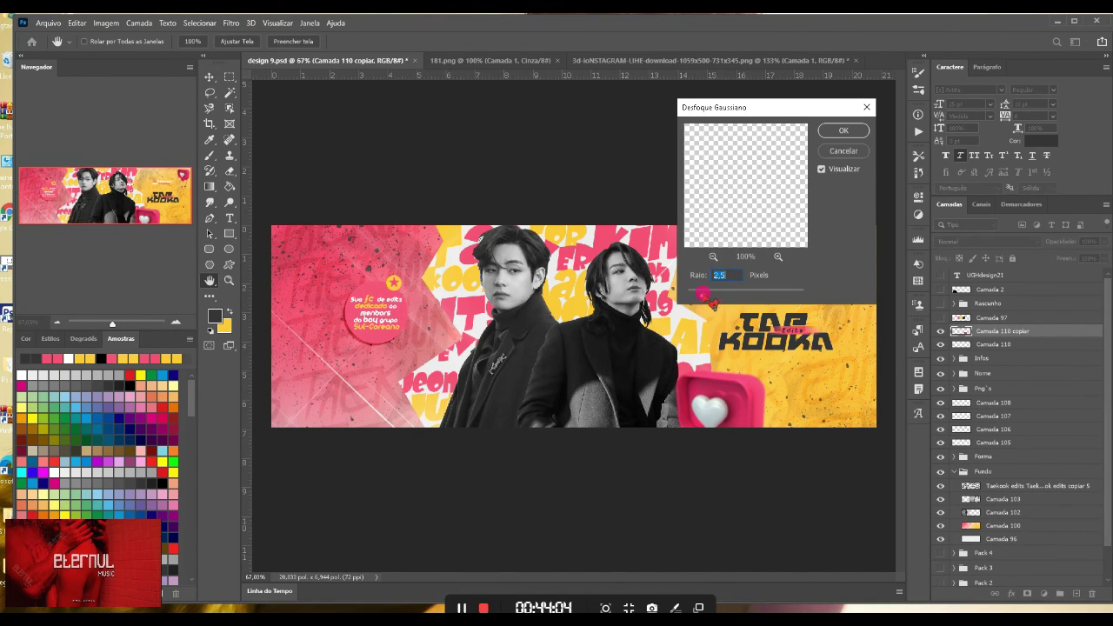
{"action": "key", "text": "Return"}
- Duplicate the small upper-right heart bubble and move the copy left across the banner
{"action": "left_click", "coordinate": [835, 256]}
{"action": "key", "text": "ctrl+j"}
{"action": "key", "text": "ctrl+t"}
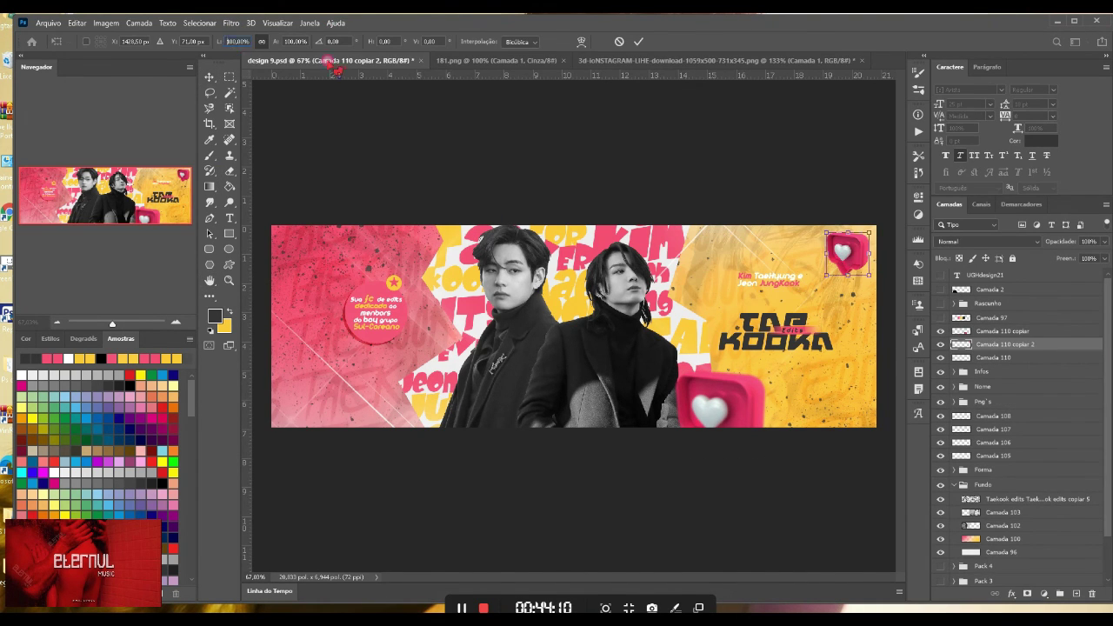
{"action": "left_click_drag", "start_coordinate": [844, 252], "coordinate": [703, 268]}
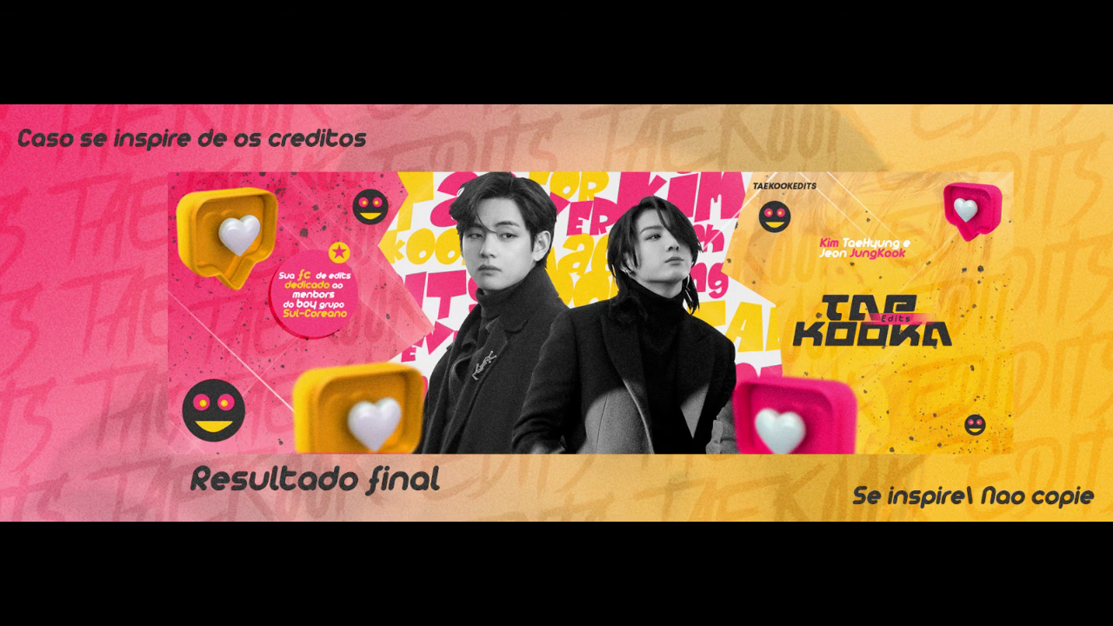